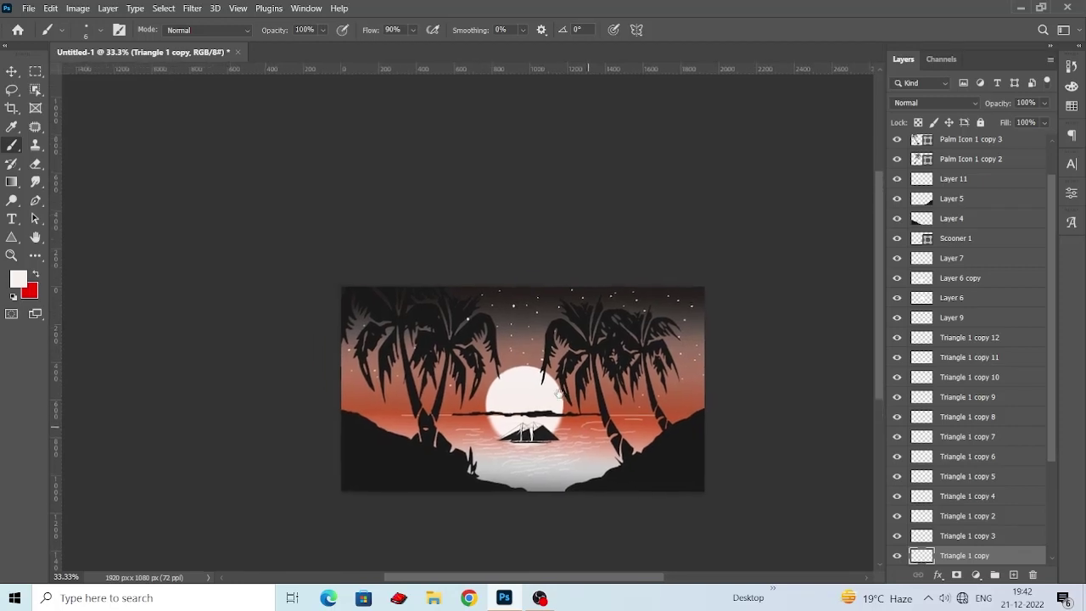
Zoom the finished seascape to 66.7%, pan it fully into view, and switch to the Move tool.
{"action": "key", "text": "ctrl+plus"}
{"action": "key", "text": "ctrl+plus"}
{"action": "left_click_drag", "start_coordinate": [559, 391], "coordinate": [541, 389]}
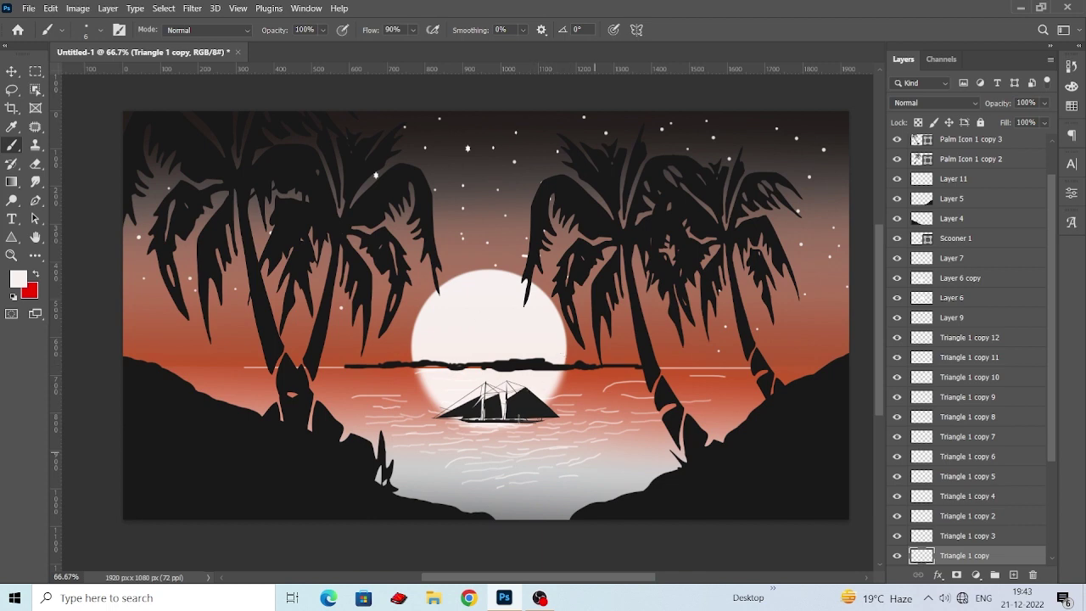
{"action": "left_click", "coordinate": [11, 72]}
{"action": "left_click", "coordinate": [90, 136]}
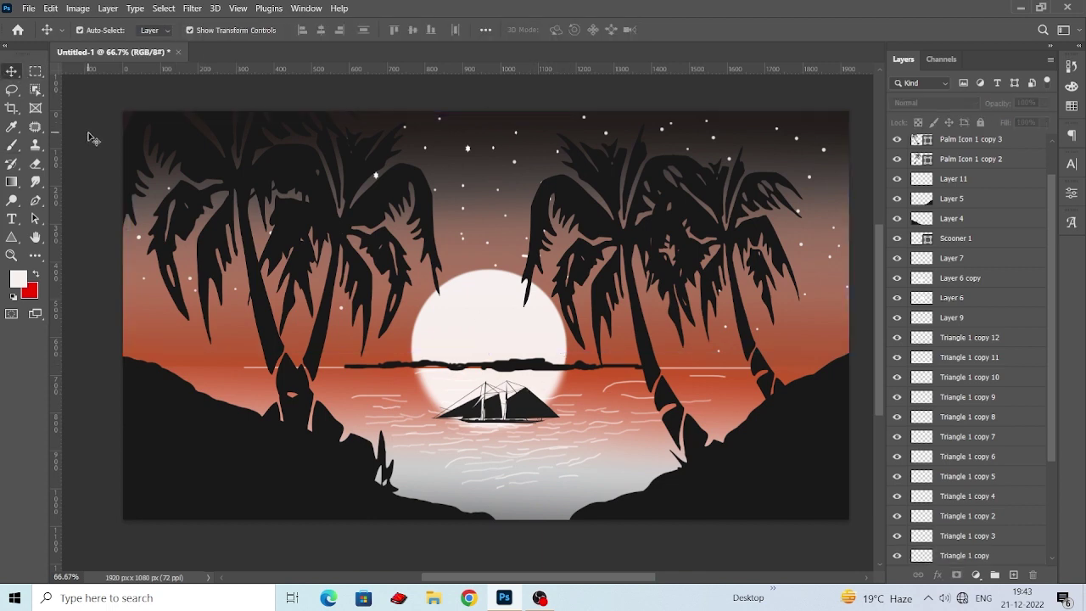
{"action": "scroll", "coordinate": [94, 144], "scroll_direction": "down", "scroll_amount": 1}
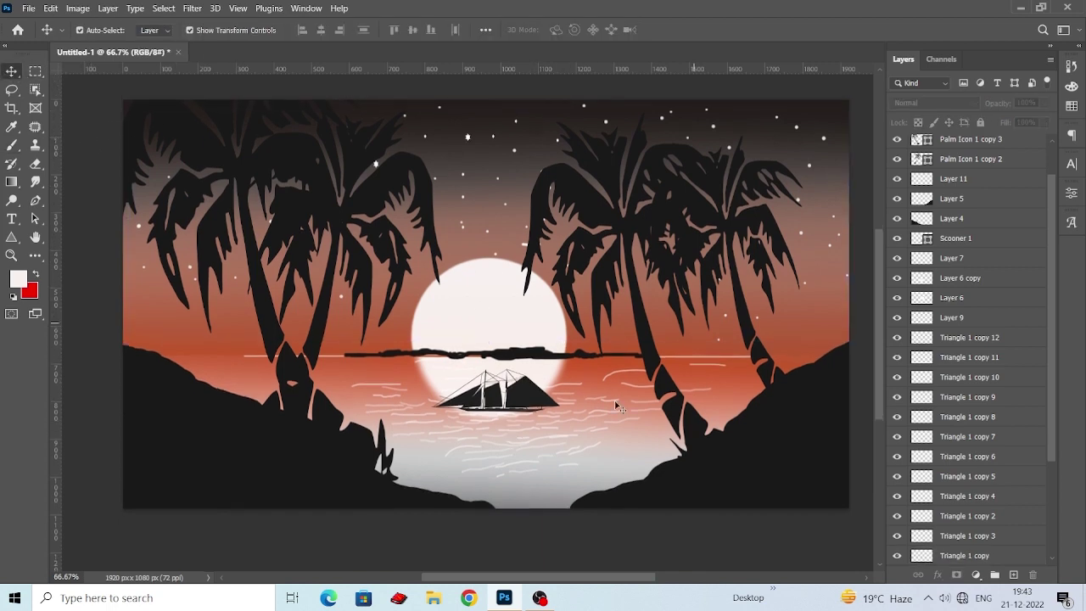
{"action": "scroll", "coordinate": [502, 325], "scroll_direction": "up", "scroll_amount": 1}
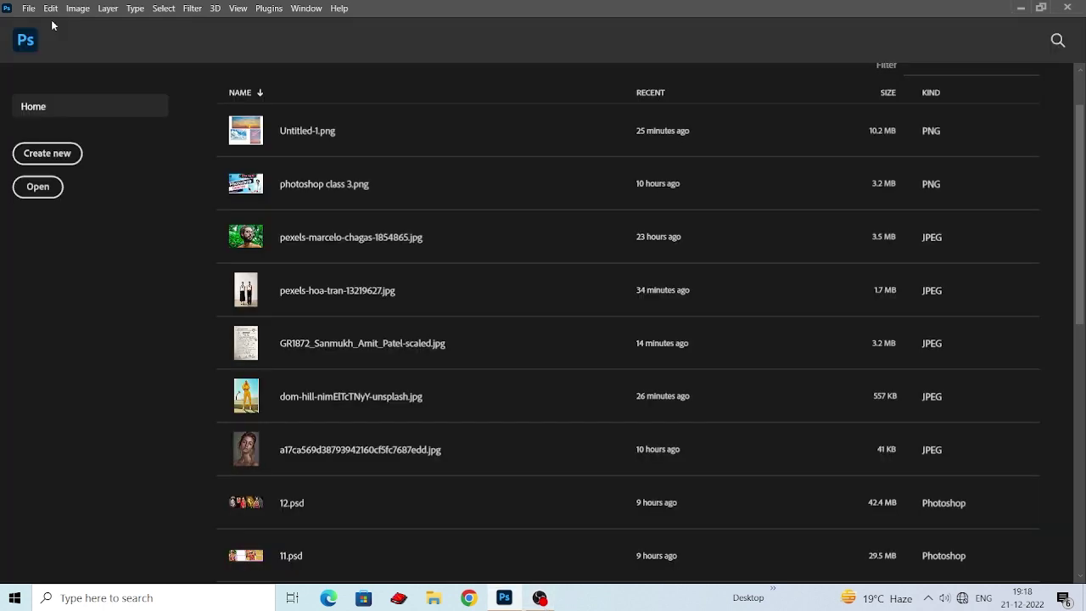
Make a blank Untitled-1 document, 1920 × 1080 pixels at 72 Pixels/Inch, with a white background.
{"action": "key", "text": "ctrl+n"}
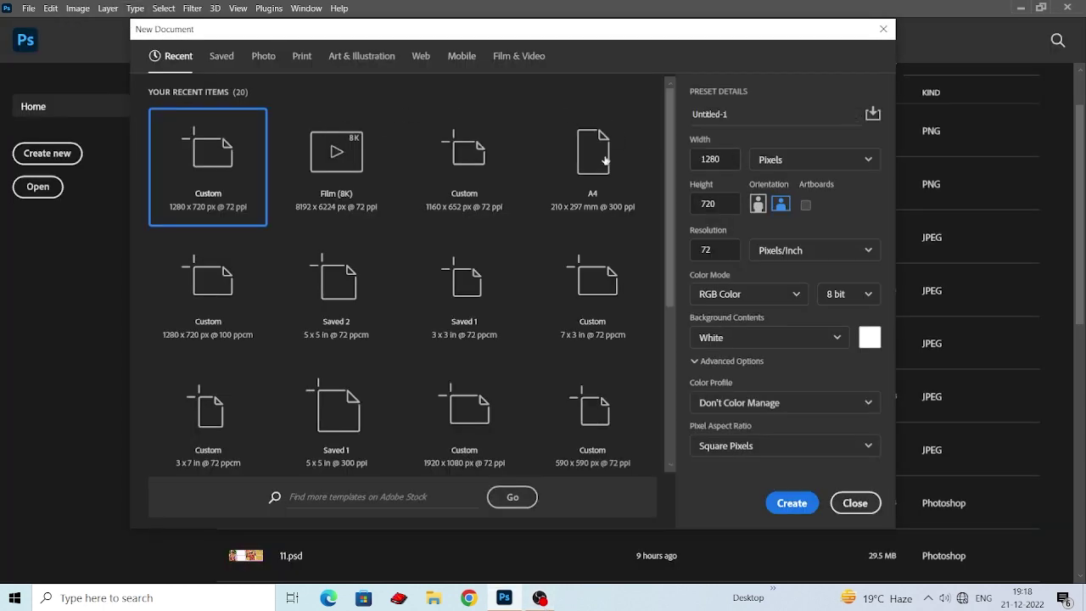
{"action": "key", "text": "Tab"}
{"action": "type", "text": "108"}
{"action": "left_click", "coordinate": [723, 250]}
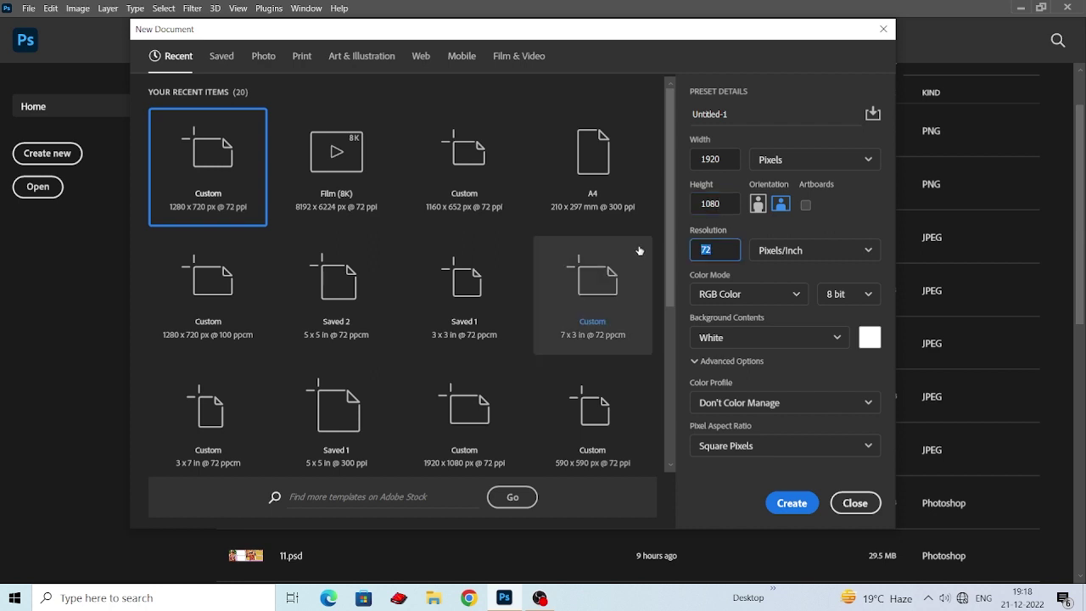
{"action": "left_click", "coordinate": [715, 249]}
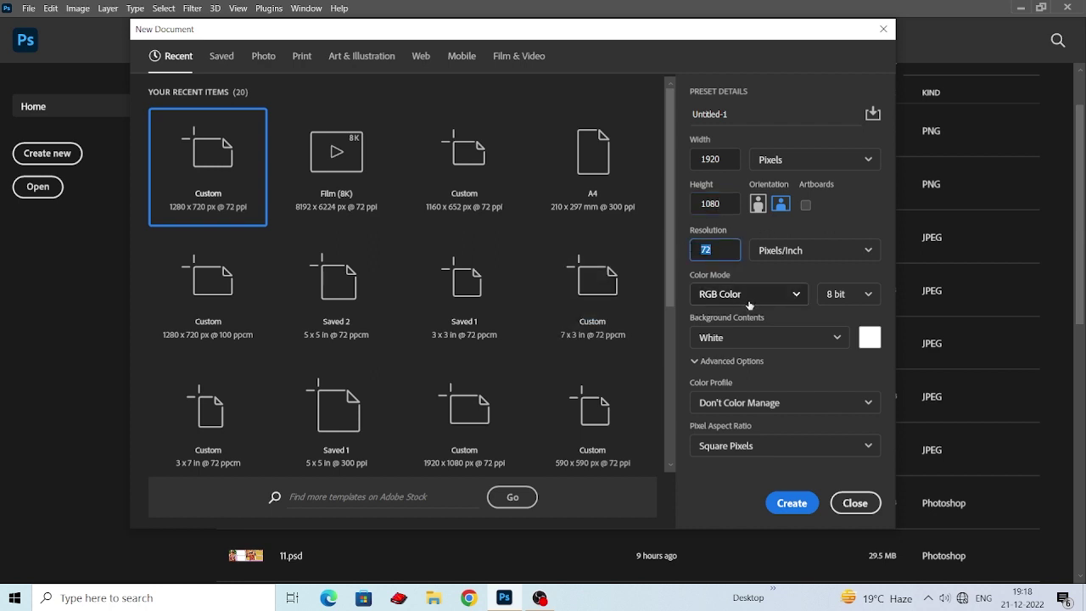
{"action": "left_click", "coordinate": [796, 508]}
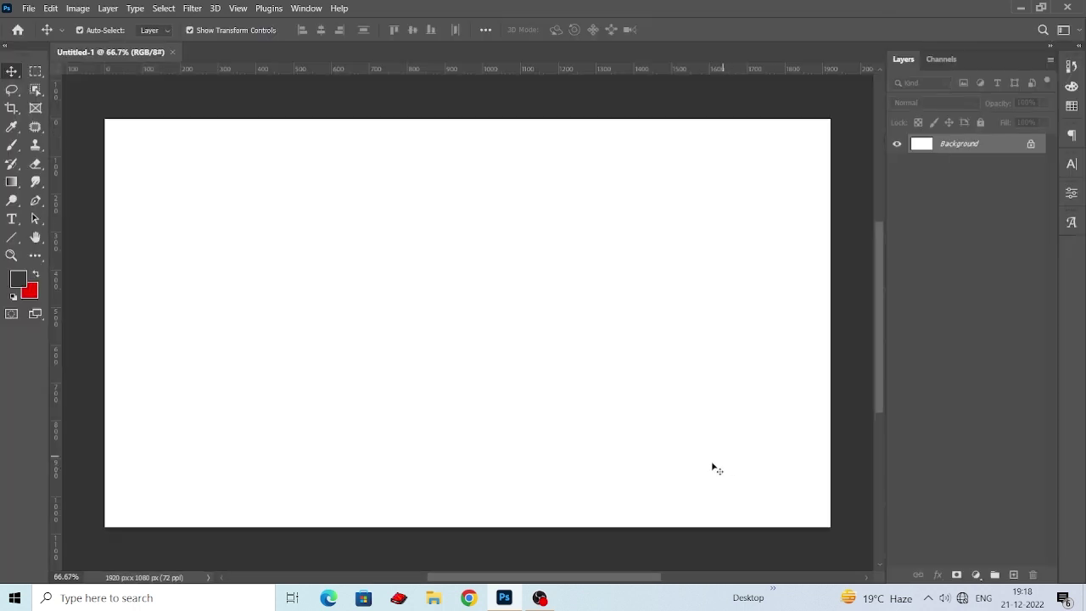
Add a new layer and set the gradient's left stop to dark grey #272828.
{"action": "scroll", "coordinate": [577, 408], "scroll_direction": "down", "scroll_amount": 1}
{"action": "scroll", "coordinate": [528, 363], "scroll_direction": "up", "scroll_amount": 1}
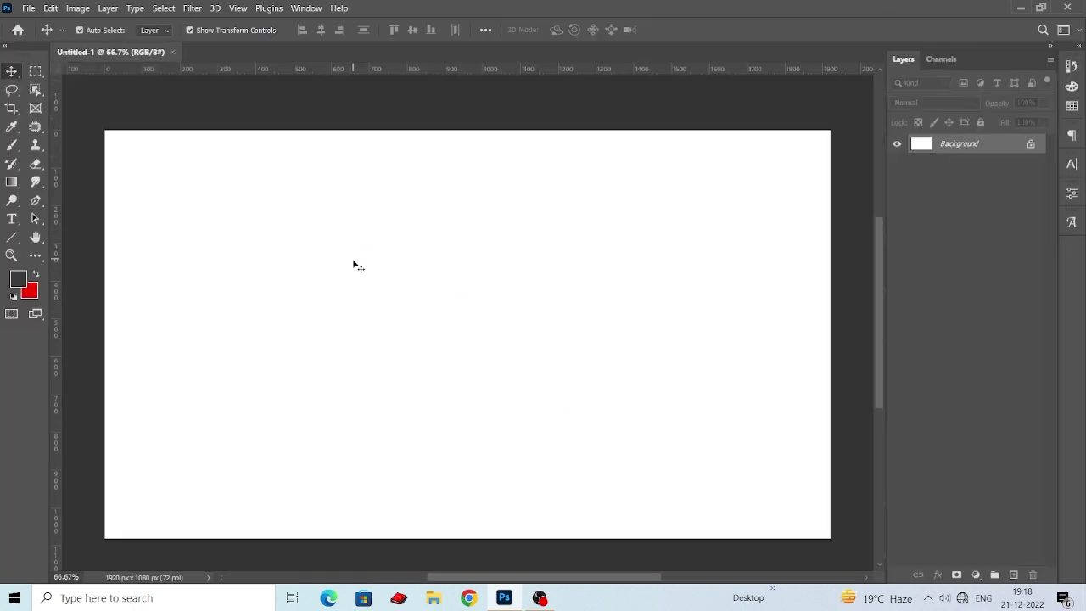
{"action": "left_click", "coordinate": [1013, 575]}
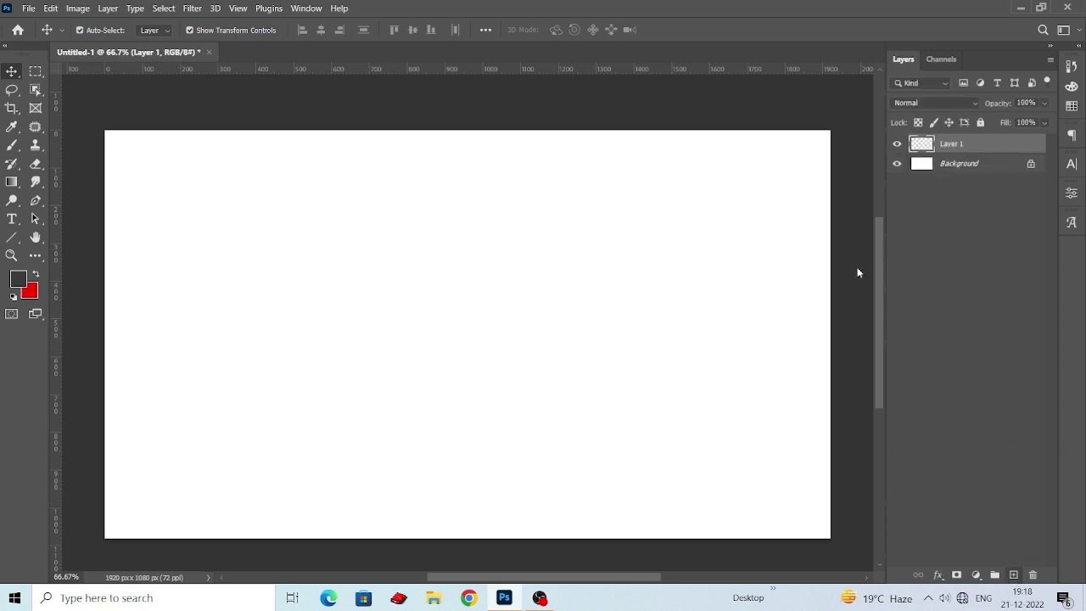
{"action": "right_click", "coordinate": [11, 182]}
{"action": "left_click", "coordinate": [93, 178]}
{"action": "left_click", "coordinate": [100, 29]}
{"action": "left_click_drag", "start_coordinate": [780, 115], "coordinate": [541, 103]}
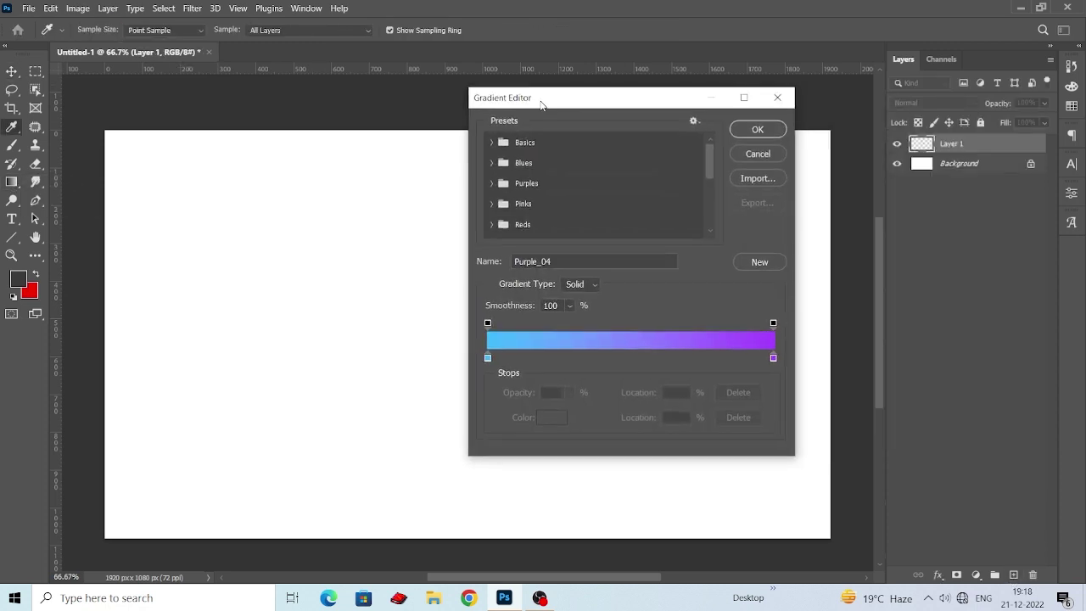
{"action": "left_click", "coordinate": [488, 357]}
{"action": "left_click", "coordinate": [552, 417]}
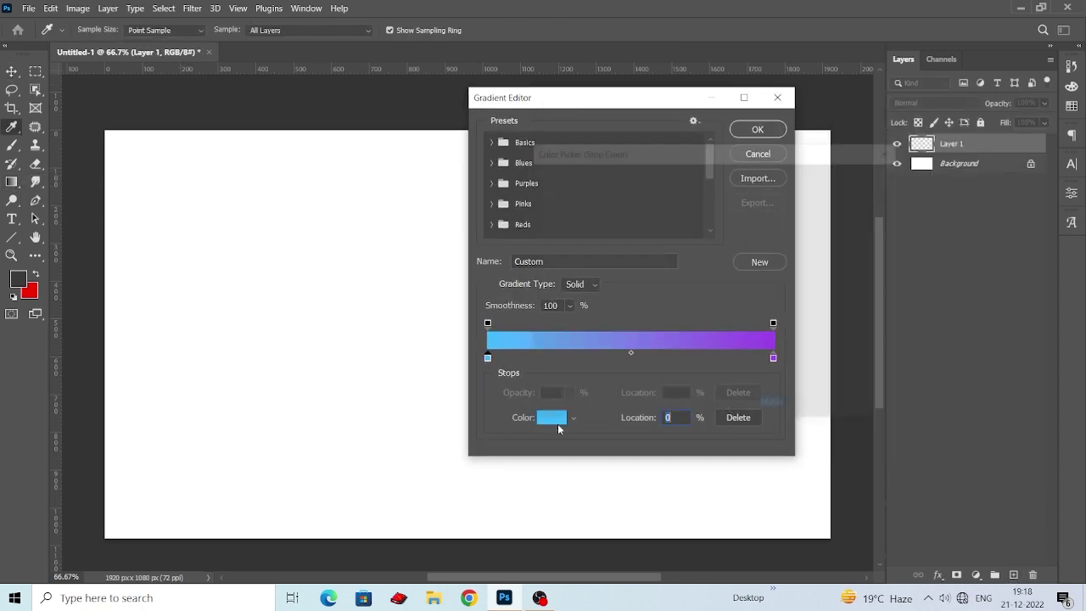
{"action": "left_click", "coordinate": [538, 331]}
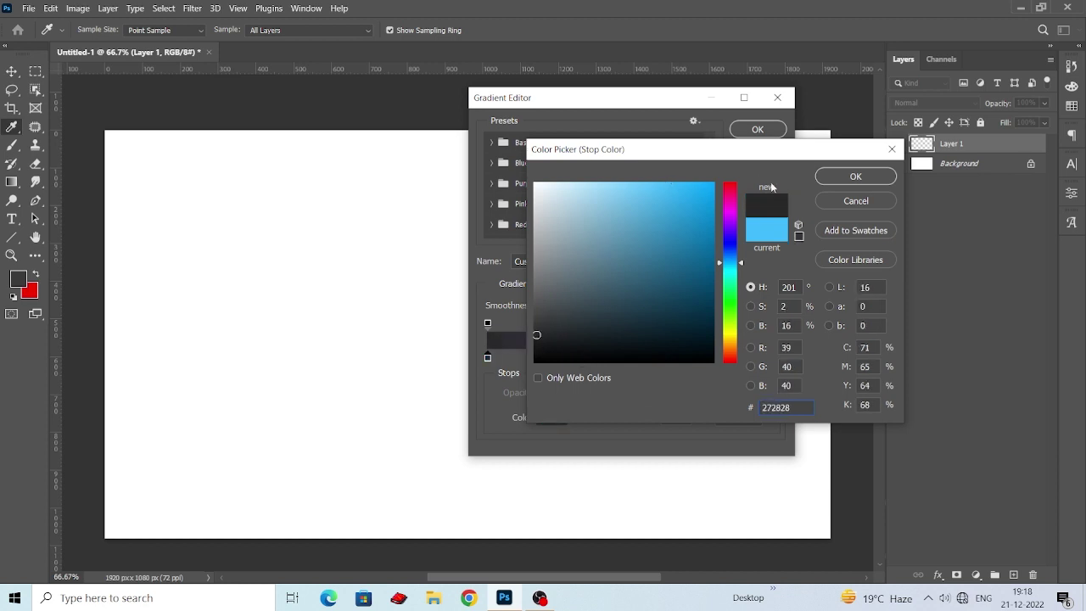
{"action": "left_click", "coordinate": [853, 176]}
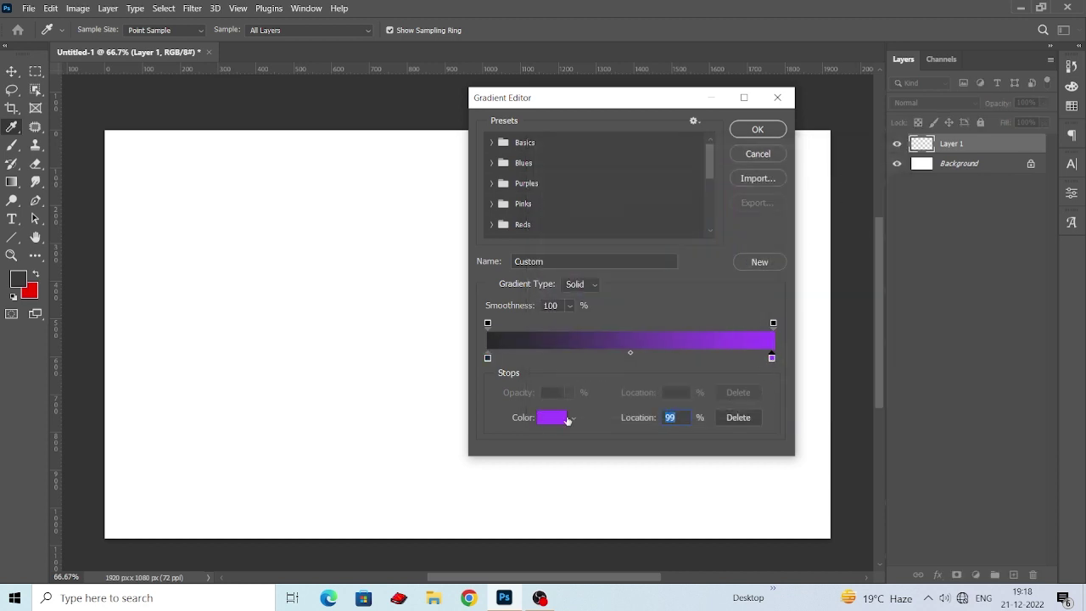
Make the right stop orange-red #cc4f1e and drag a top-to-bottom gradient across the layer.
{"action": "left_click", "coordinate": [565, 419]}
{"action": "left_click", "coordinate": [735, 353]}
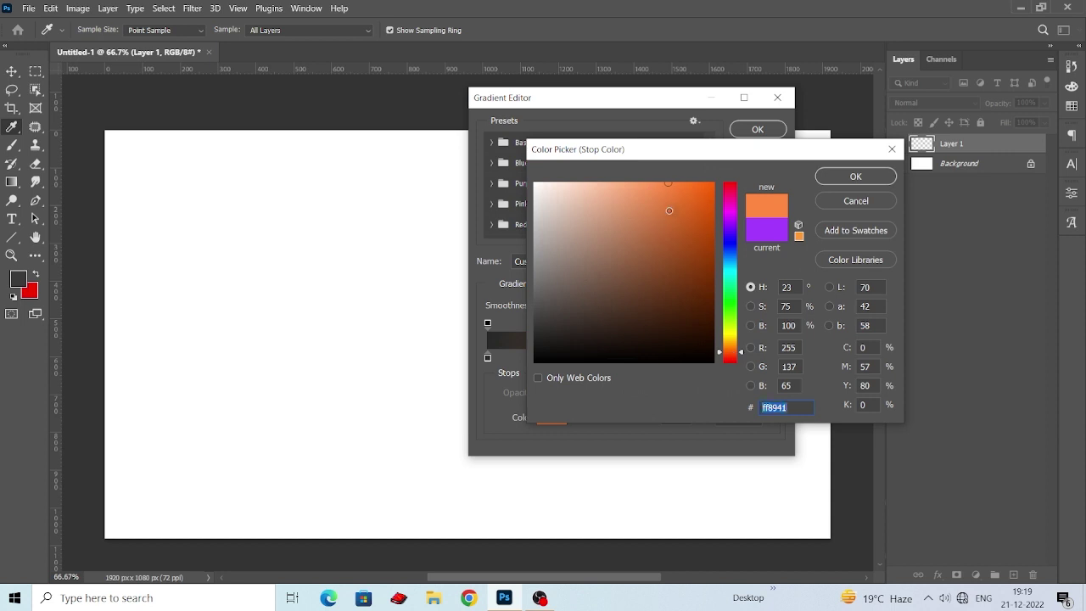
{"action": "left_click", "coordinate": [696, 239]}
{"action": "mouse_move", "coordinate": [727, 353]}
{"action": "left_mouse_down"}
{"action": "mouse_move", "coordinate": [711, 360]}
{"action": "mouse_move", "coordinate": [717, 353]}
{"action": "left_mouse_up"}
{"action": "left_click_drag", "start_coordinate": [669, 221], "coordinate": [688, 219]}
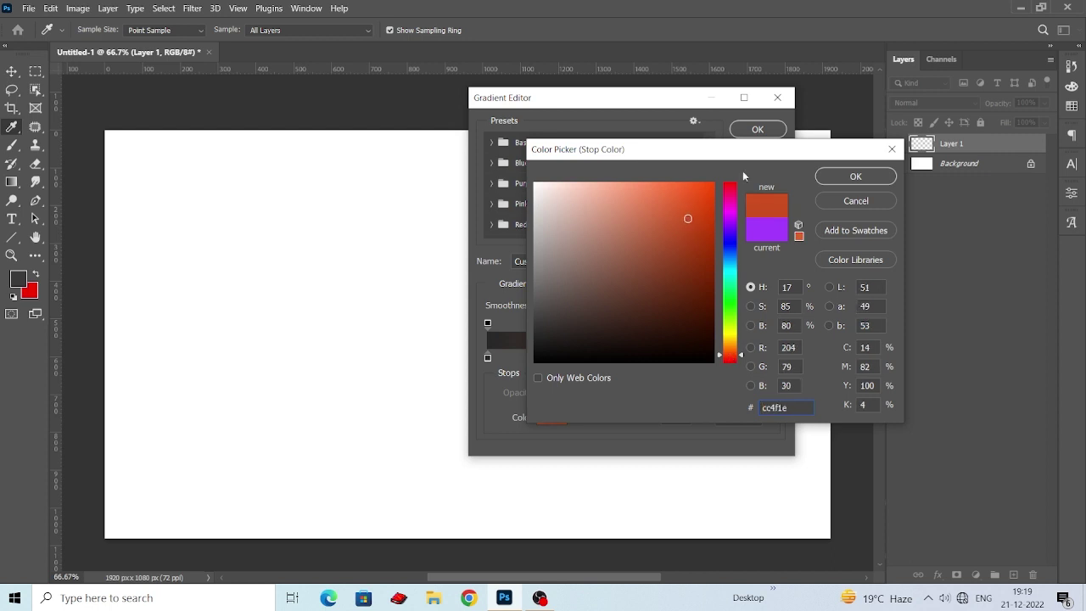
{"action": "left_click", "coordinate": [855, 176]}
{"action": "left_click", "coordinate": [758, 129]}
{"action": "left_click_drag", "start_coordinate": [499, 121], "coordinate": [480, 541]}
Free-transform the gradient layer to squash it into the upper part of the canvas.
{"action": "key", "text": "v"}
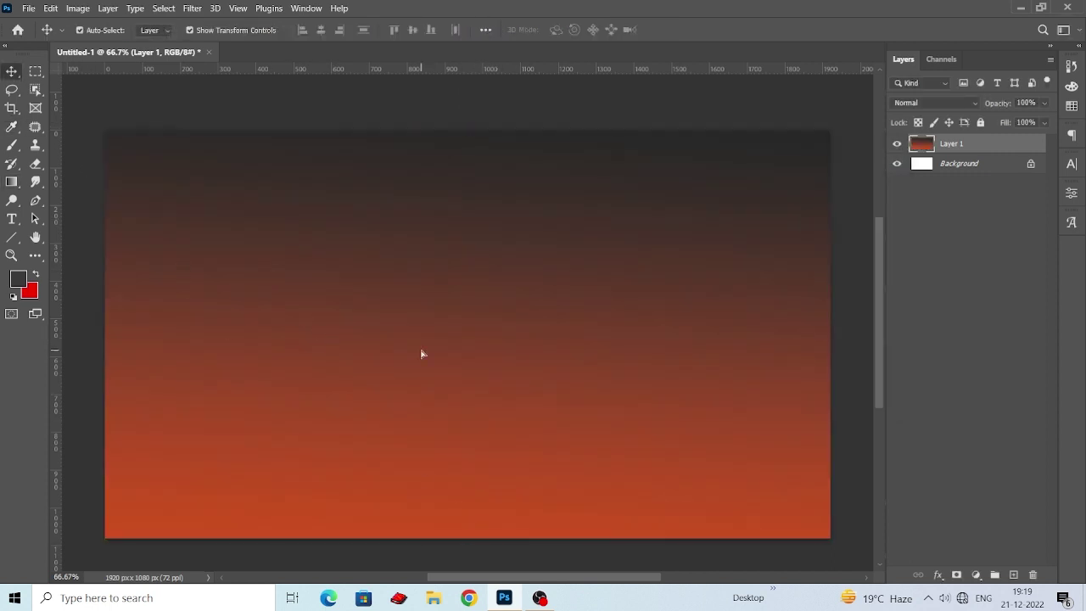
{"action": "key", "text": "ctrl+t"}
{"action": "left_click_drag", "start_coordinate": [474, 515], "coordinate": [467, 357]}
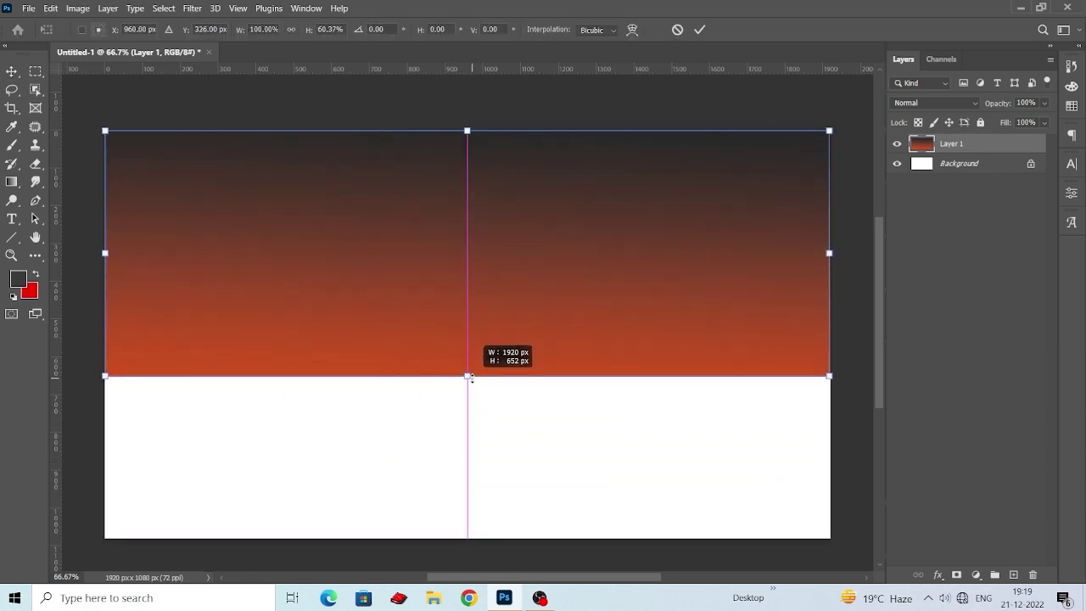
{"action": "left_click_drag", "start_coordinate": [466, 357], "coordinate": [470, 383]}
{"action": "left_click_drag", "start_coordinate": [356, 411], "coordinate": [383, 334]}
{"action": "key", "text": "Return"}
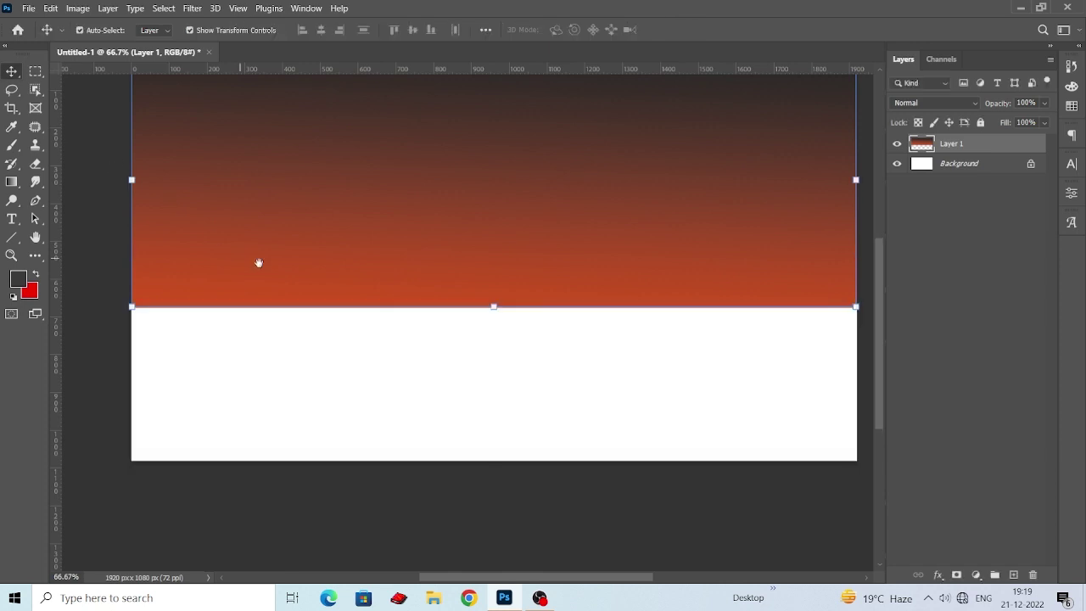
{"action": "scroll", "coordinate": [259, 262], "scroll_direction": "up", "scroll_amount": 2}
Set Layer 1 to Normal blending at 80% opacity and add an empty Layer 2.
{"action": "key", "text": "ctrl+t"}
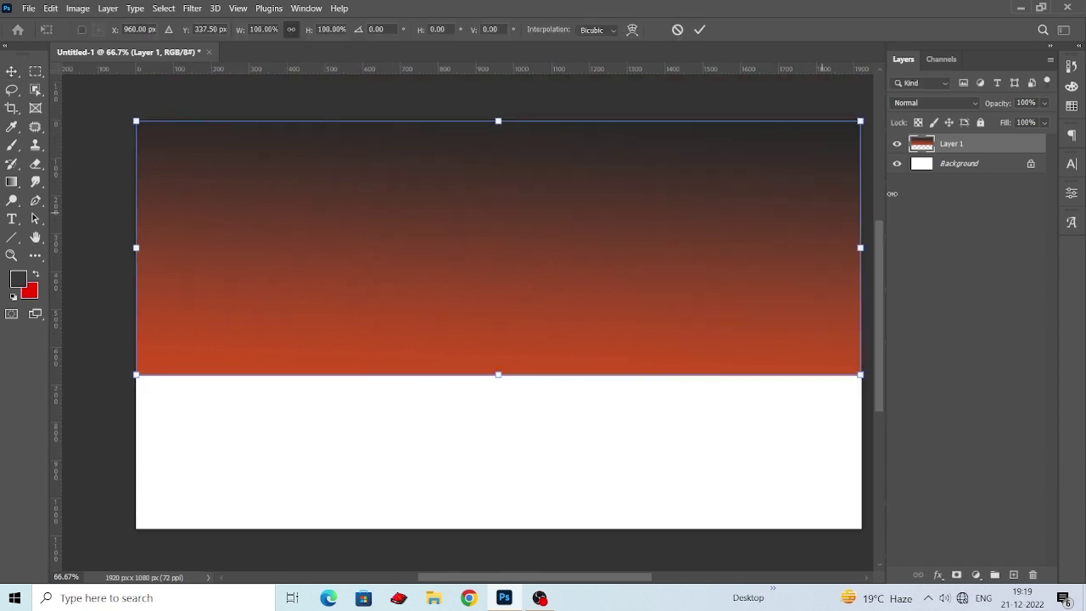
{"action": "left_click", "coordinate": [949, 103]}
{"action": "left_click", "coordinate": [912, 106]}
{"action": "left_click_drag", "start_coordinate": [1022, 121], "coordinate": [1024, 121]}
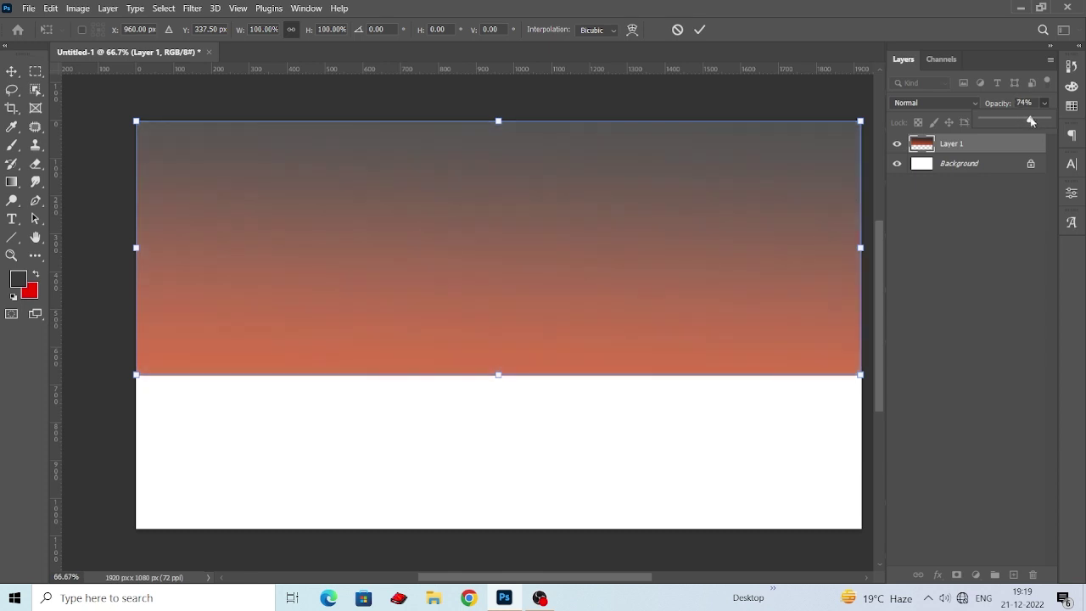
{"action": "left_click_drag", "start_coordinate": [1024, 121], "coordinate": [1037, 122]}
{"action": "key", "text": "Return"}
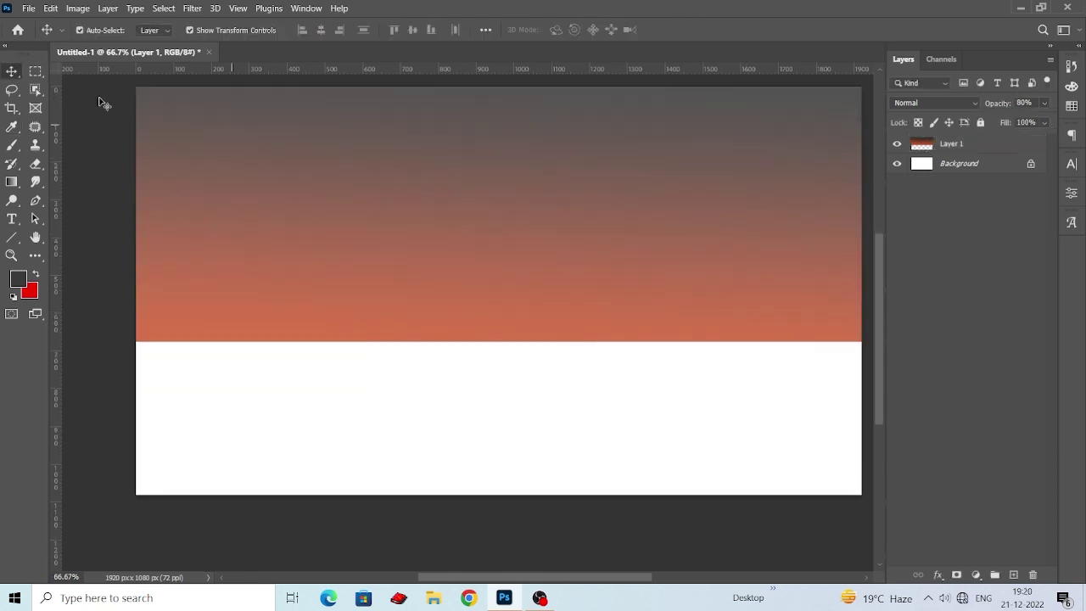
{"action": "left_click", "coordinate": [1013, 574]}
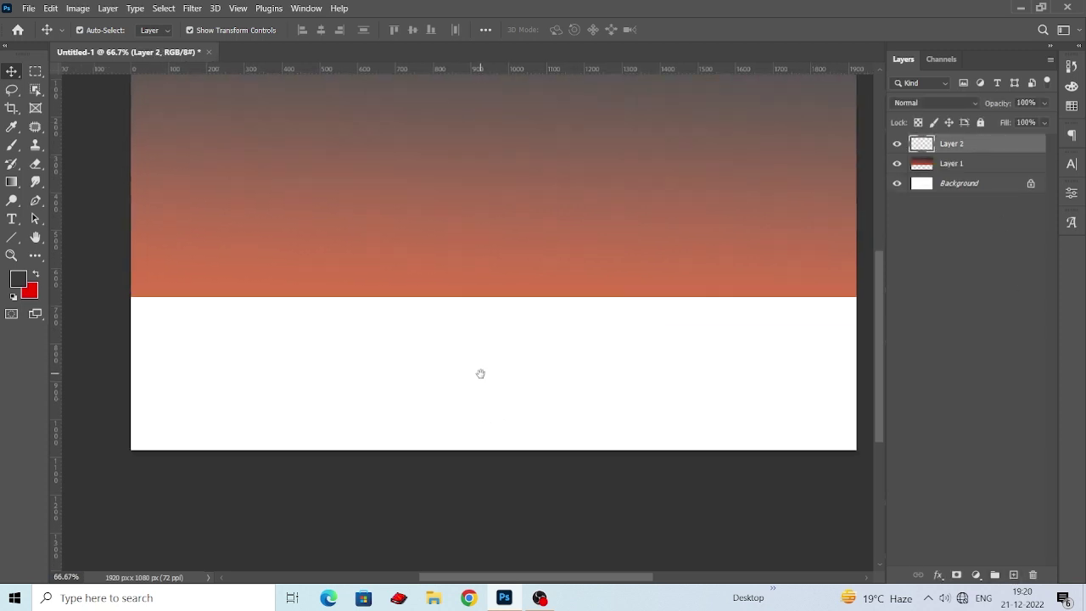
On Layer 2 with the Gradient Tool, set the left gradient stop to dark grey.
{"action": "left_click", "coordinate": [574, 237]}
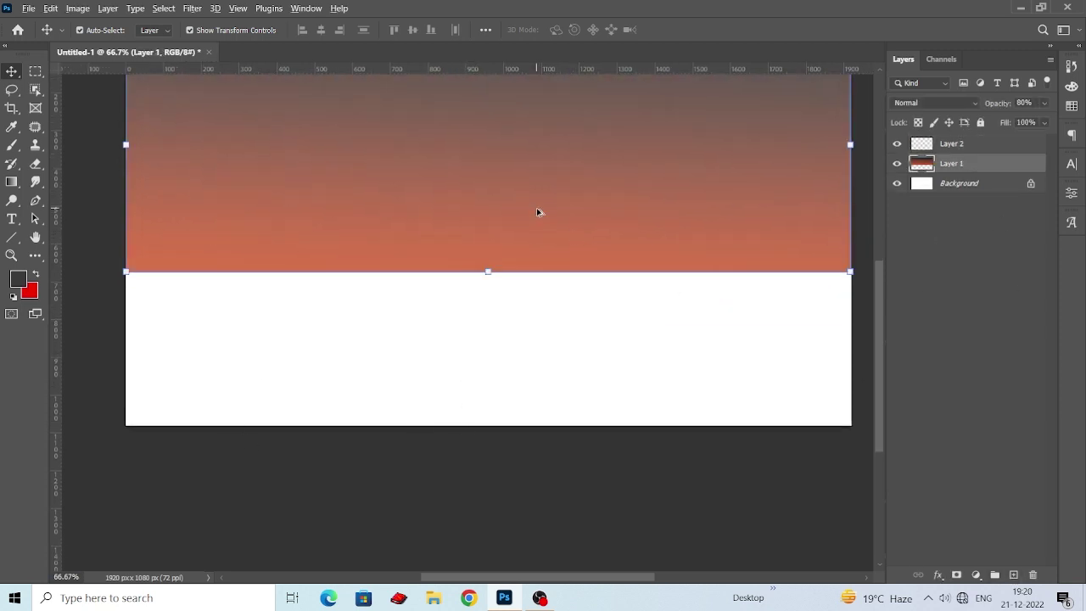
{"action": "left_click", "coordinate": [951, 143]}
{"action": "left_click", "coordinate": [12, 182]}
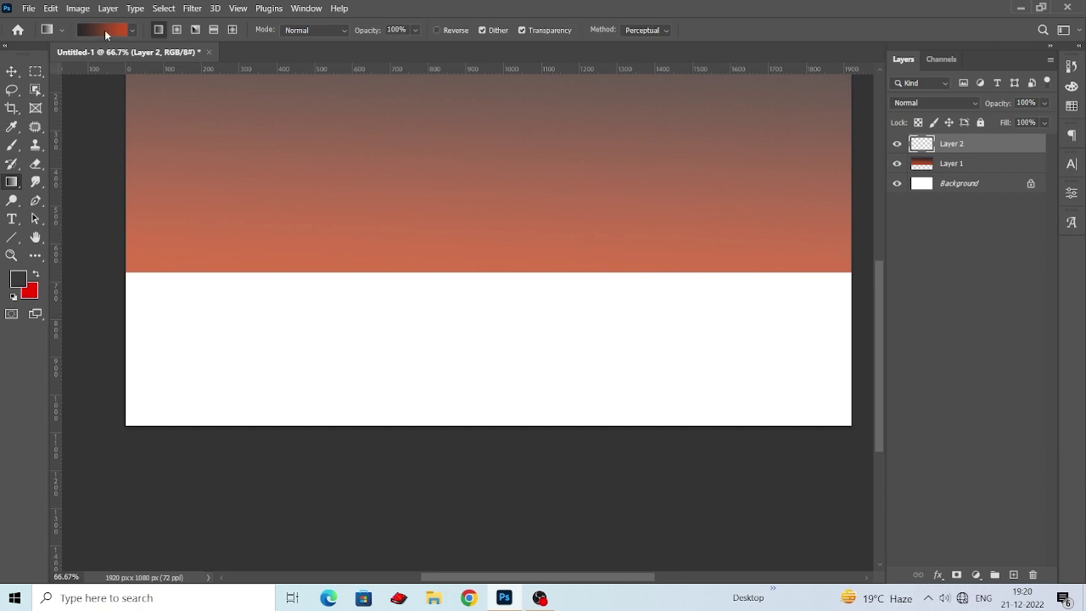
{"action": "left_click", "coordinate": [105, 30]}
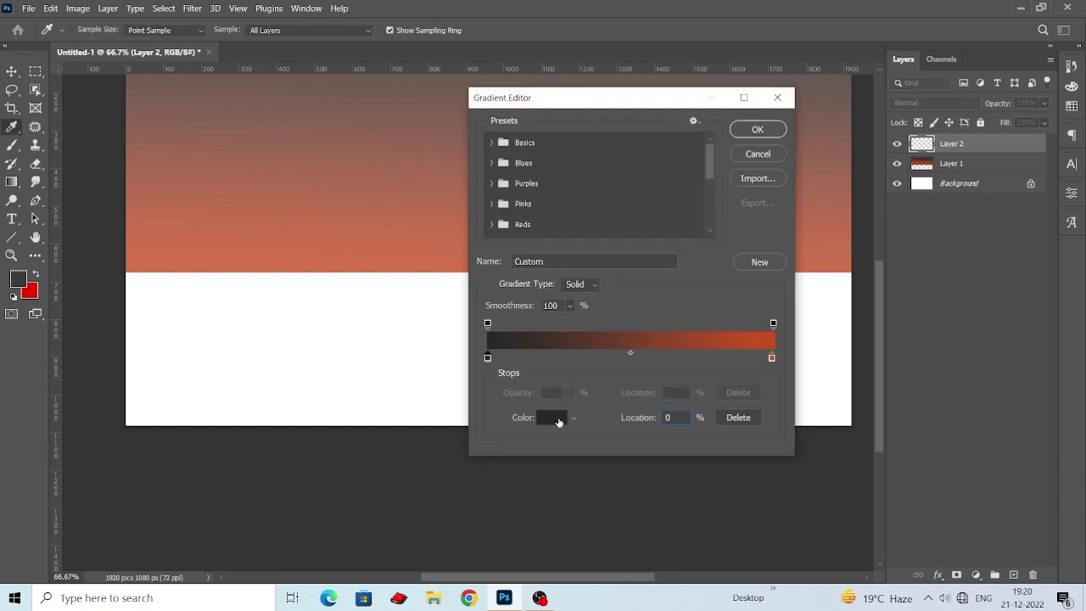
{"action": "left_click", "coordinate": [553, 418]}
{"action": "left_click", "coordinate": [539, 314]}
{"action": "key", "text": "Return"}
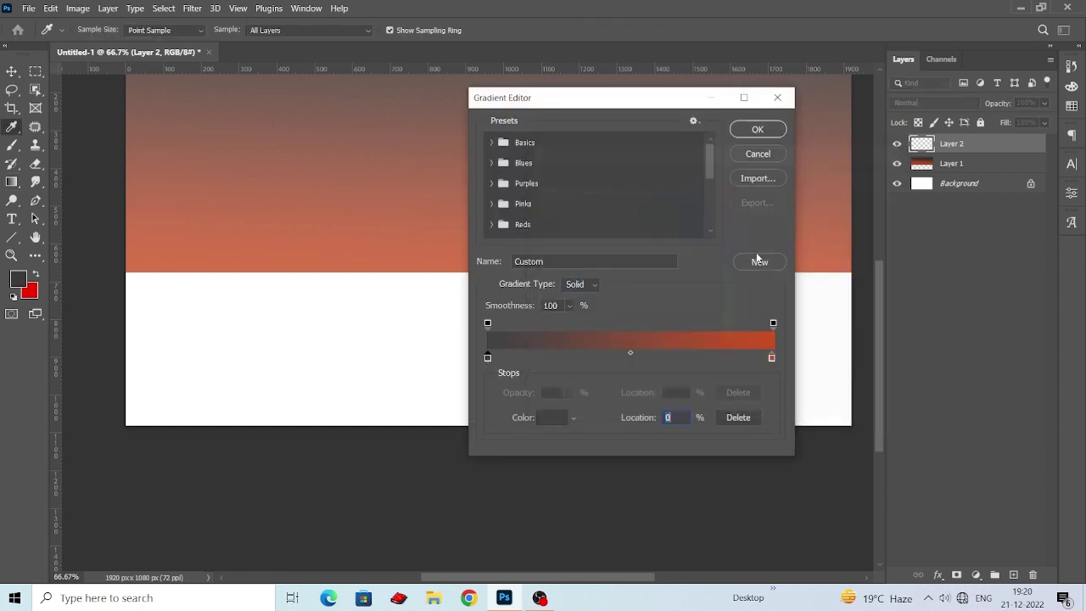
Add a midway gradient stop in light grey #cecece and accept the gradient.
{"action": "left_click", "coordinate": [613, 357]}
{"action": "left_click", "coordinate": [557, 423]}
{"action": "left_click", "coordinate": [534, 242]}
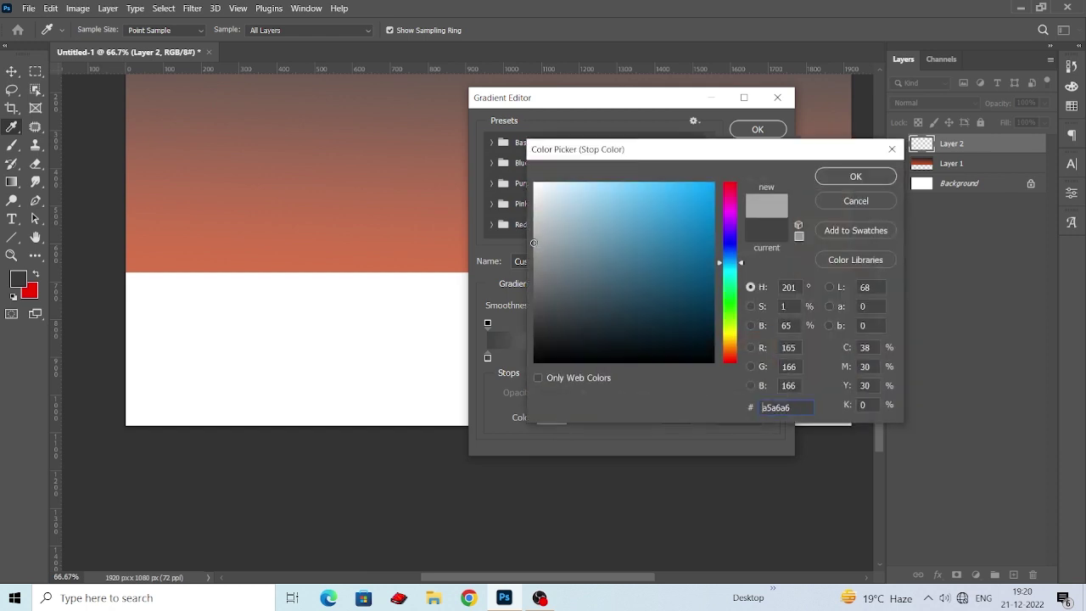
{"action": "left_click_drag", "start_coordinate": [534, 233], "coordinate": [529, 212]}
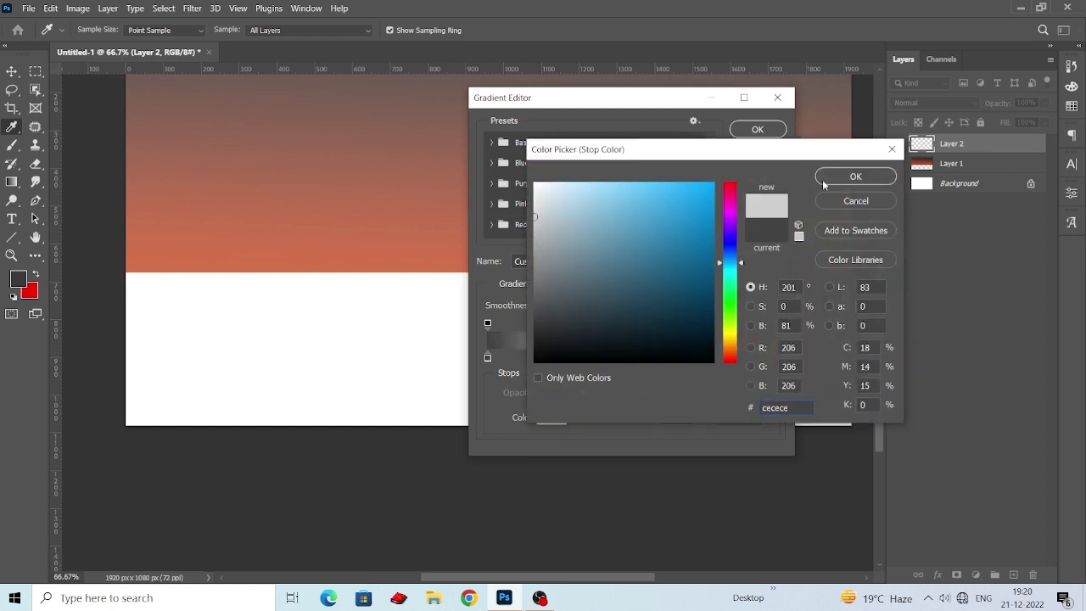
{"action": "left_click", "coordinate": [855, 177]}
{"action": "left_click", "coordinate": [757, 129]}
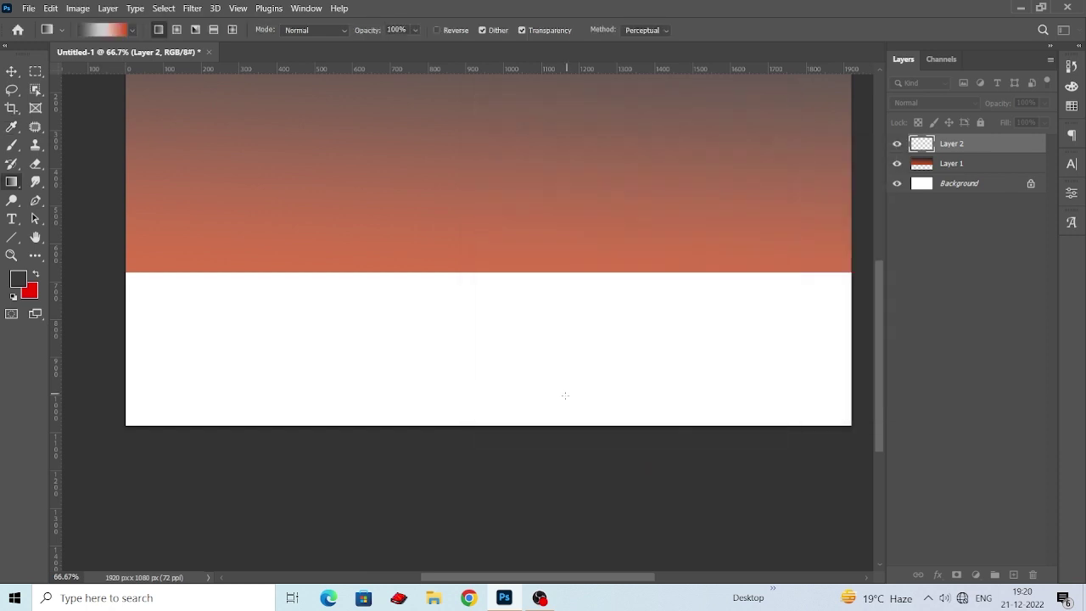
Draw the orange-to-light-grey gradient across Layer 2, redrawing it once.
{"action": "left_click_drag", "start_coordinate": [520, 375], "coordinate": [515, 436]}
{"action": "scroll", "coordinate": [538, 337], "scroll_direction": "up", "scroll_amount": 1}
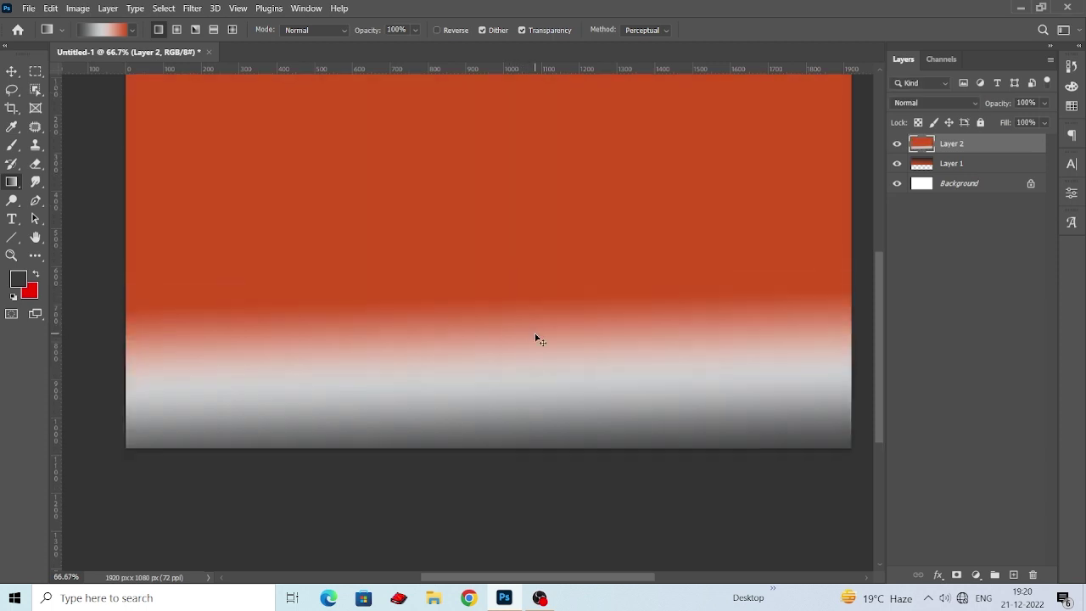
{"action": "key", "text": "ctrl+z"}
{"action": "left_click_drag", "start_coordinate": [486, 489], "coordinate": [485, 490]}
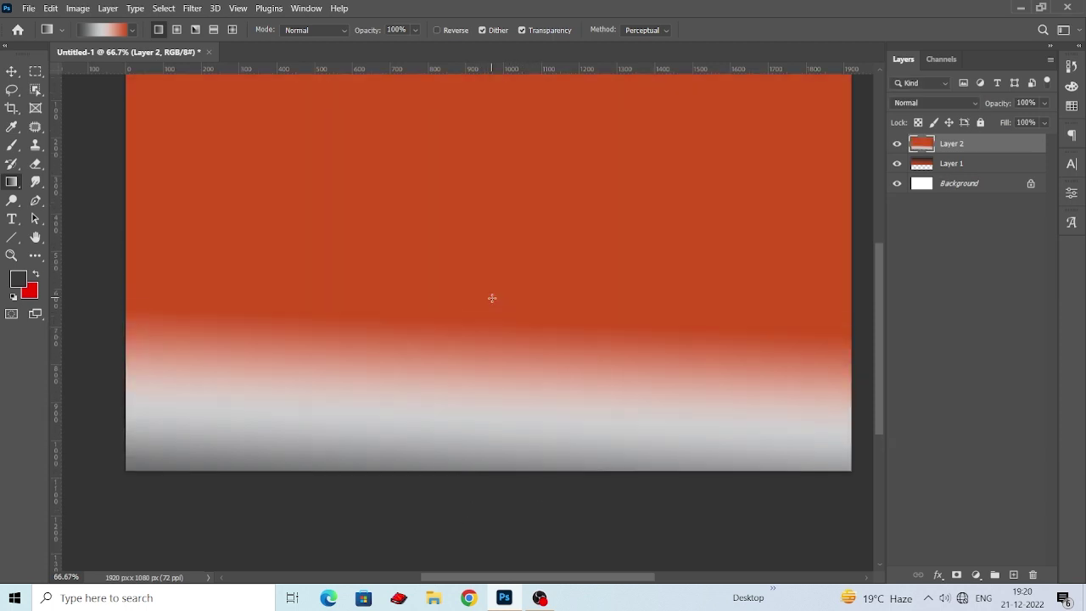
{"action": "scroll", "coordinate": [492, 298], "scroll_direction": "up", "scroll_amount": 1}
Move Layer 2 below Layer 1 in the Layers panel.
{"action": "key", "text": "v"}
{"action": "left_click_drag", "start_coordinate": [952, 143], "coordinate": [958, 174]}
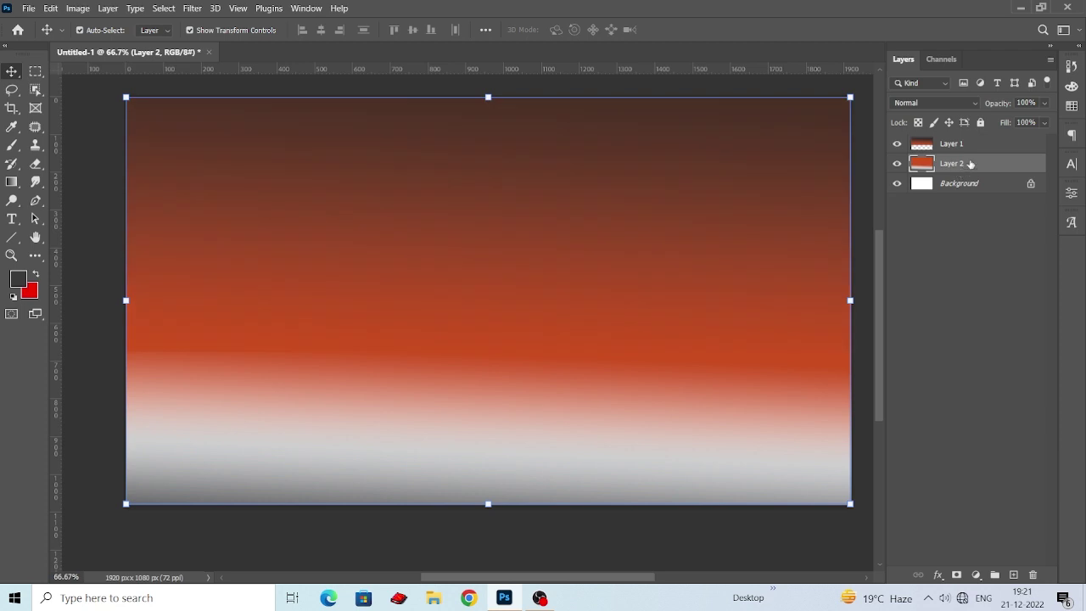
{"action": "scroll", "coordinate": [625, 332], "scroll_direction": "down", "scroll_amount": 1}
{"action": "scroll", "coordinate": [553, 359], "scroll_direction": "down", "scroll_amount": 1}
Nudge the Layer 2 gradient up about 14 px.
{"action": "left_click", "coordinate": [76, 294]}
{"action": "scroll", "coordinate": [76, 294], "scroll_direction": "down", "scroll_amount": 1}
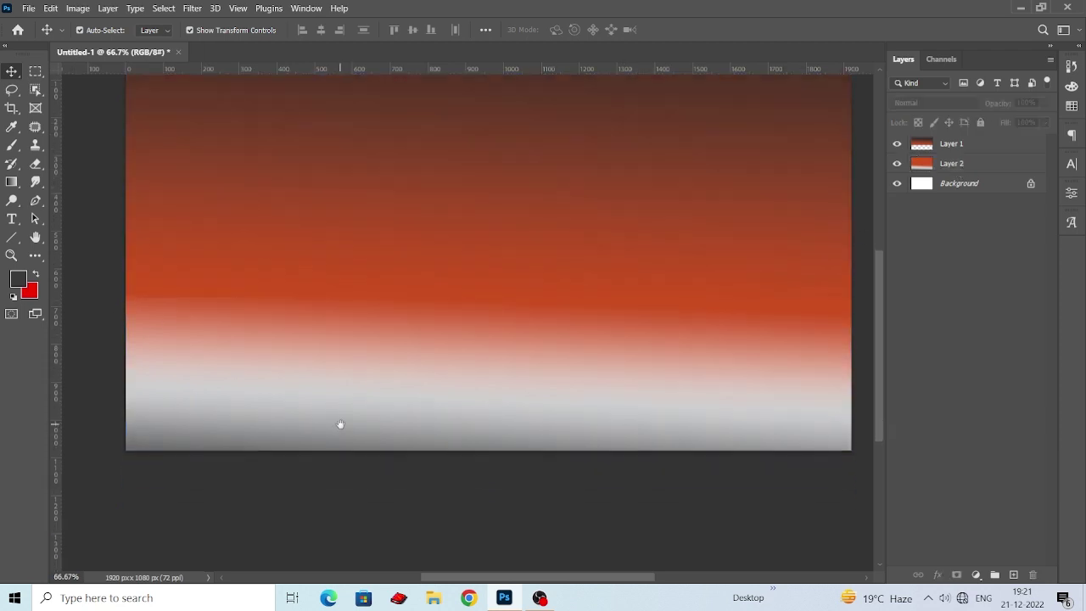
{"action": "left_click_drag", "start_coordinate": [433, 382], "coordinate": [511, 416]}
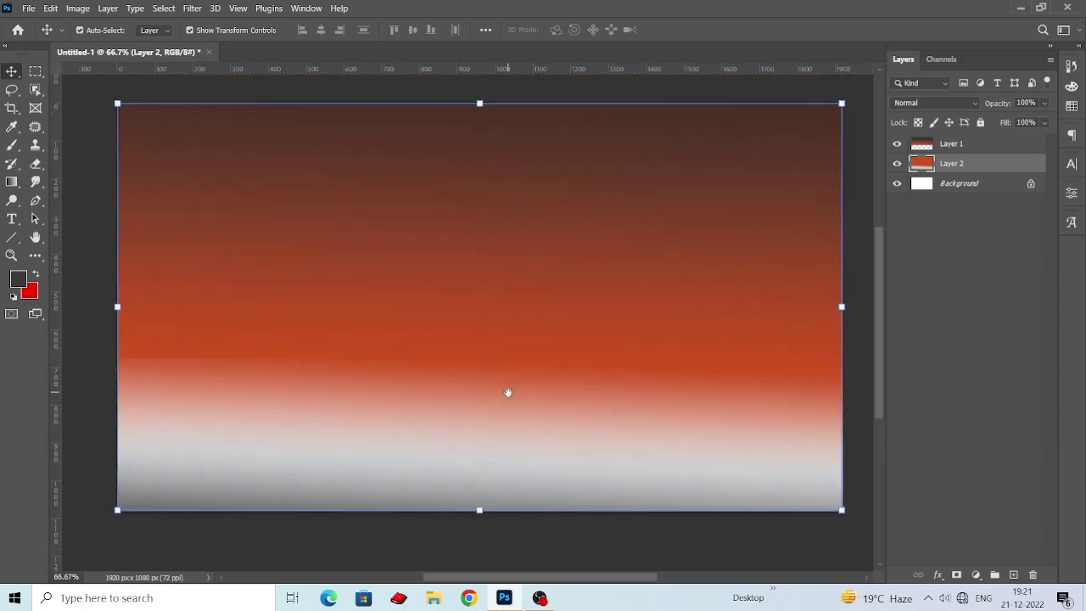
Brush soft orange sampled from the sky onto new Layer 3 at 18% opacity.
{"action": "left_click", "coordinate": [1013, 574]}
{"action": "key", "text": "b"}
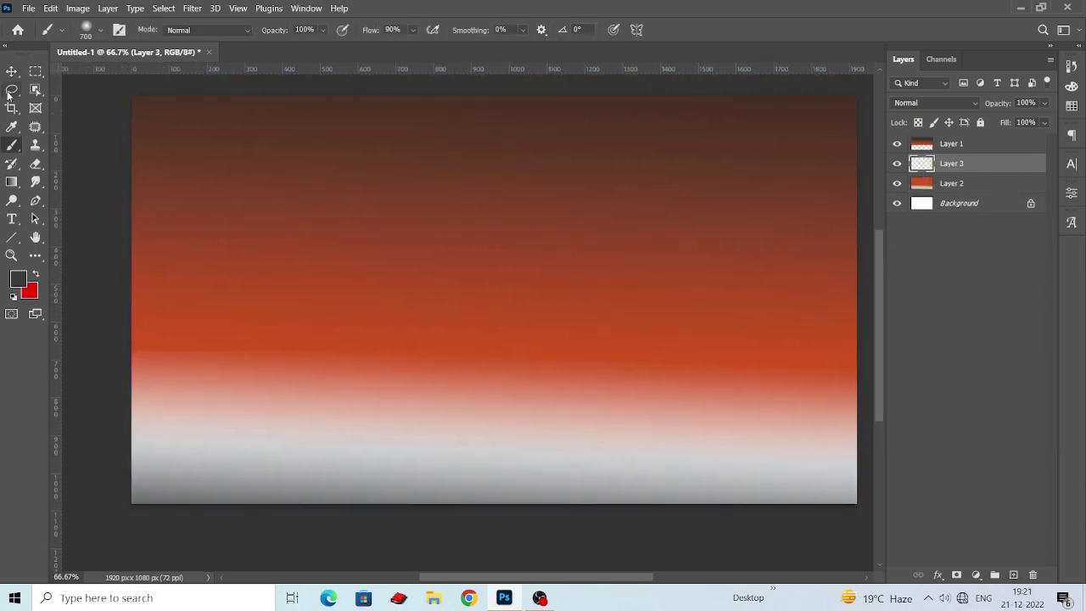
{"action": "right_click", "coordinate": [12, 145]}
{"action": "left_click", "coordinate": [77, 150]}
{"action": "key", "text": "i"}
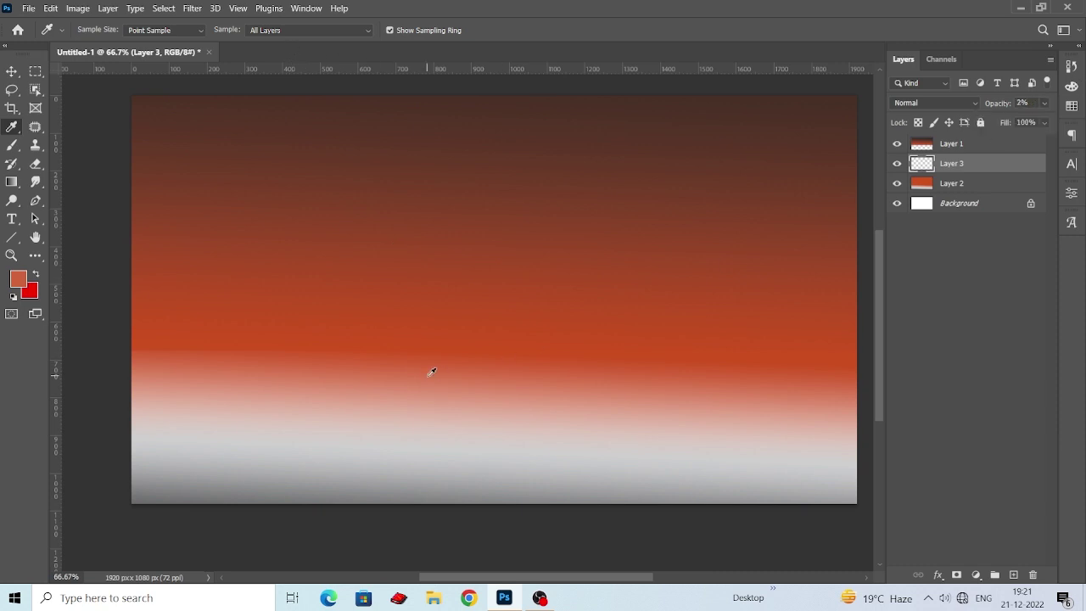
{"action": "key", "text": "b"}
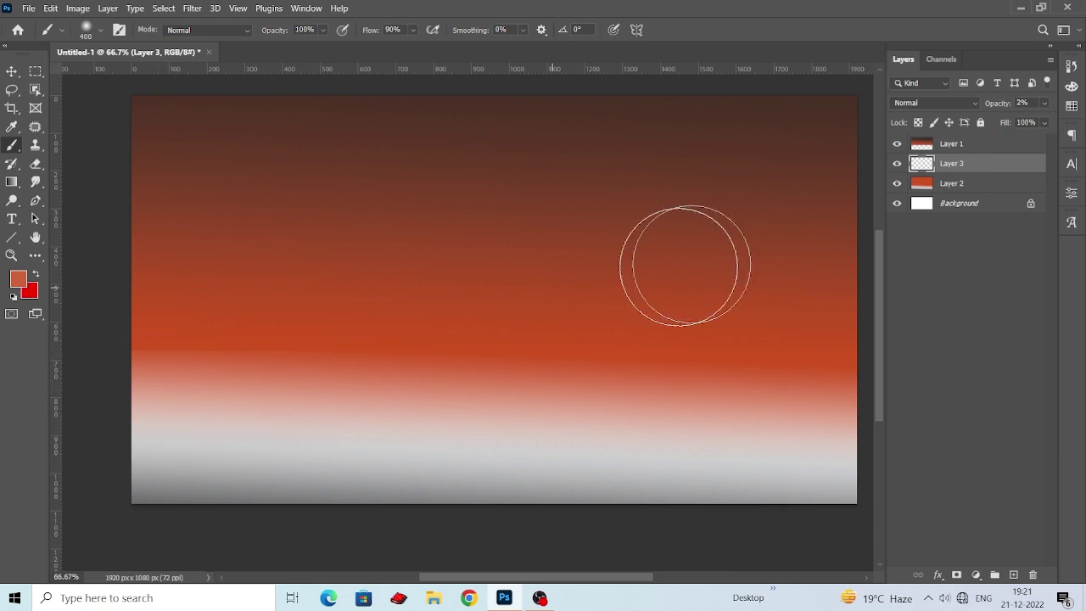
{"action": "left_click", "coordinate": [1040, 102]}
{"action": "left_click_drag", "start_coordinate": [1022, 121], "coordinate": [992, 120]}
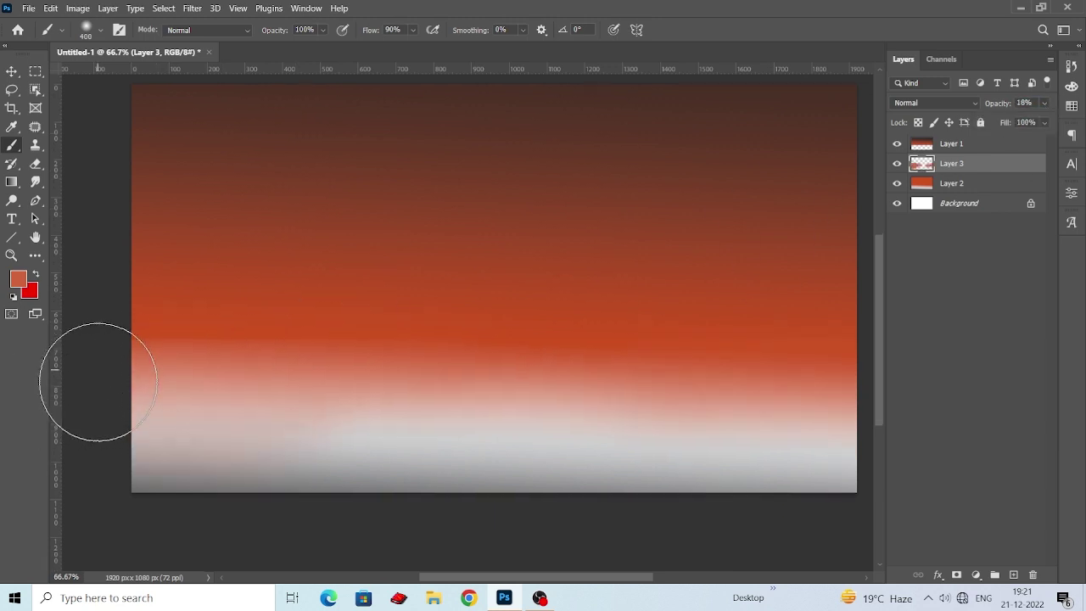
Set the foreground painting colour to near-black #1c1c1c.
{"action": "left_click", "coordinate": [12, 71]}
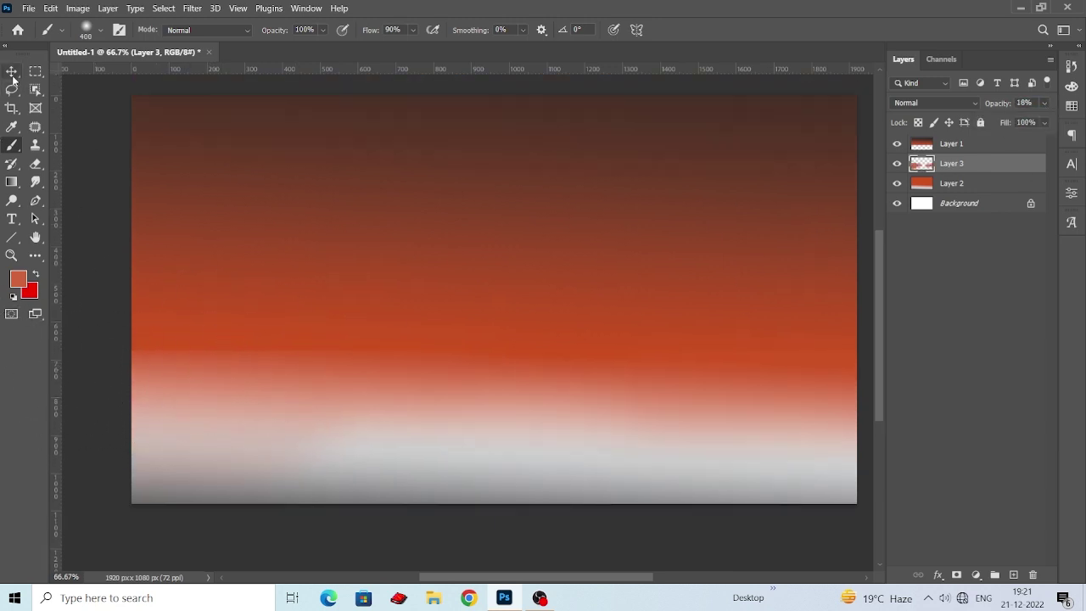
{"action": "left_click_drag", "start_coordinate": [289, 393], "coordinate": [296, 337]}
{"action": "key", "text": "b"}
{"action": "left_click", "coordinate": [18, 278]}
{"action": "type", "text": "1c1c1c"}
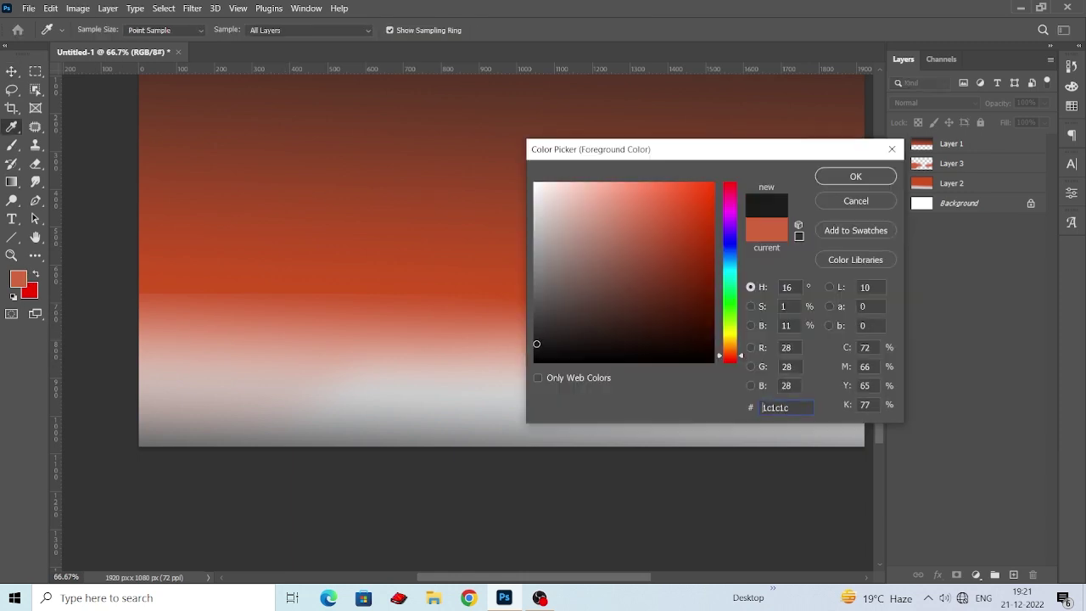
{"action": "left_click", "coordinate": [856, 176]}
{"action": "left_click", "coordinate": [93, 30]}
{"action": "left_click", "coordinate": [509, 254]}
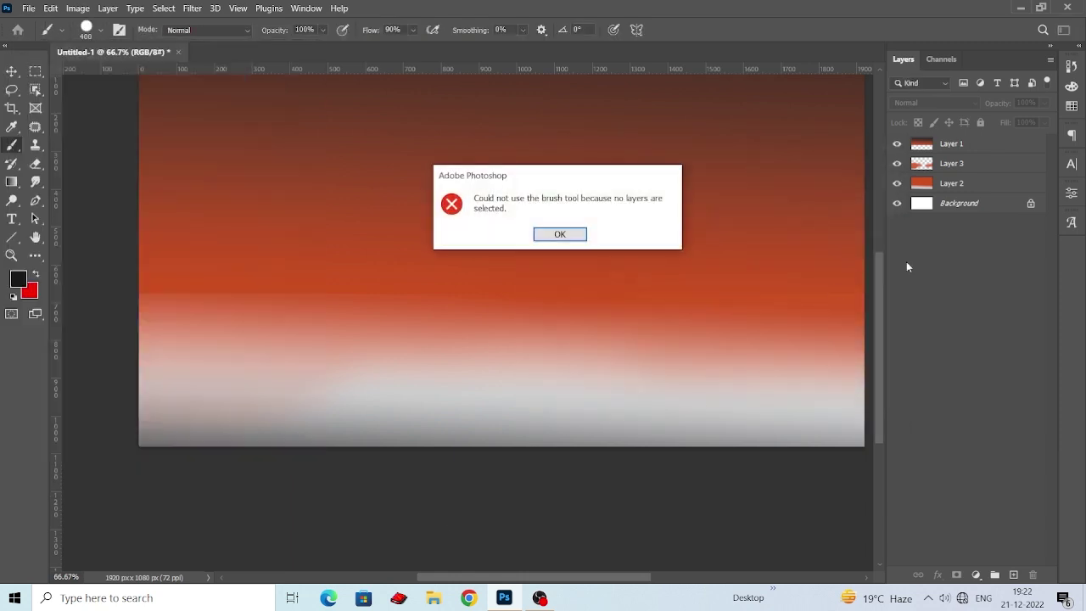
{"action": "key", "text": "Return"}
On new Layer 4, paint the left black hill with a 200 px brush.
{"action": "left_click", "coordinate": [951, 143]}
{"action": "left_click", "coordinate": [1013, 574]}
{"action": "scroll", "coordinate": [417, 526], "scroll_direction": "down", "scroll_amount": 1}
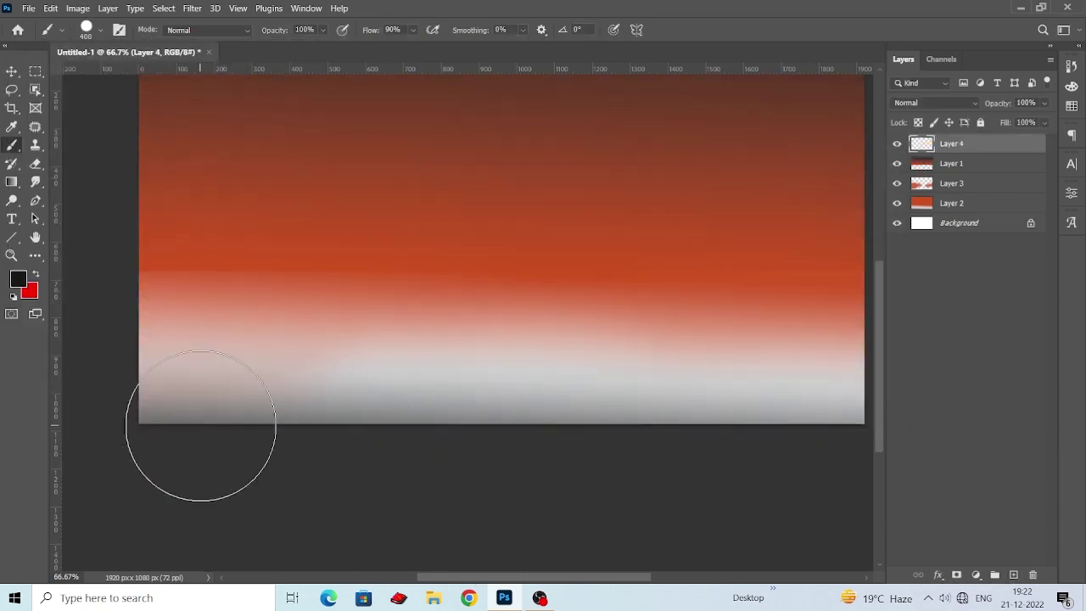
{"action": "key", "text": "bracketleft"}
{"action": "key", "text": "bracketleft"}
{"action": "key", "text": "bracketleft"}
{"action": "key", "text": "bracketleft"}
{"action": "key", "text": "bracketleft"}
{"action": "left_click_drag", "start_coordinate": [113, 371], "coordinate": [268, 409]}
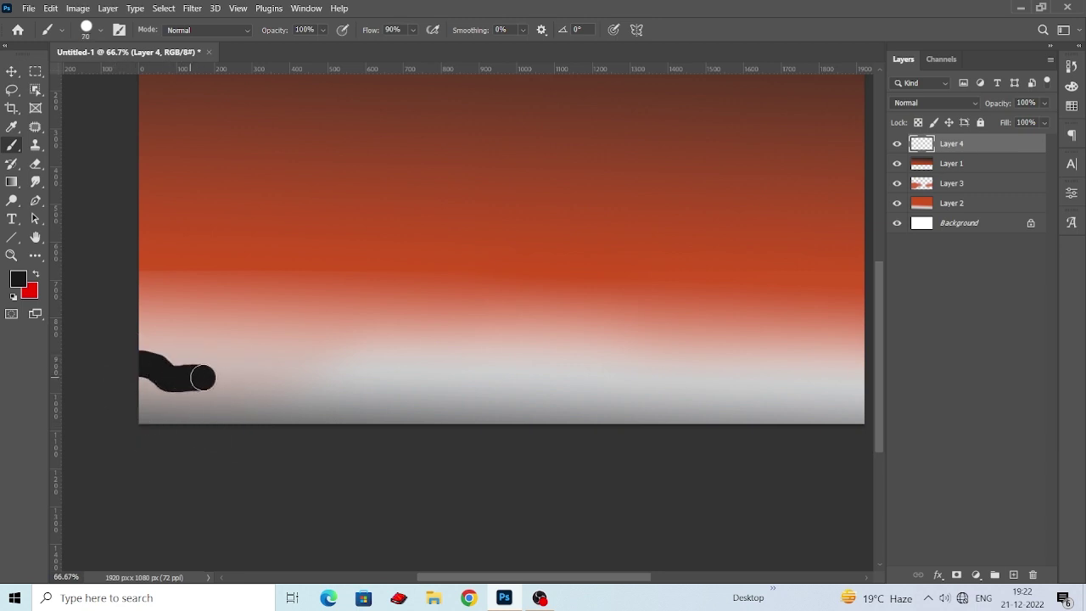
{"action": "mouse_move", "coordinate": [121, 321]}
{"action": "left_mouse_down"}
{"action": "mouse_move", "coordinate": [174, 360]}
{"action": "mouse_move", "coordinate": [286, 402]}
{"action": "mouse_move", "coordinate": [460, 426]}
{"action": "left_mouse_up"}
{"action": "mouse_move", "coordinate": [124, 299]}
{"action": "left_mouse_down"}
{"action": "mouse_move", "coordinate": [153, 279]}
{"action": "mouse_move", "coordinate": [199, 322]}
{"action": "left_mouse_up"}
{"action": "mouse_move", "coordinate": [127, 270]}
{"action": "left_mouse_down"}
{"action": "mouse_move", "coordinate": [279, 322]}
{"action": "mouse_move", "coordinate": [424, 392]}
{"action": "mouse_move", "coordinate": [313, 390]}
{"action": "left_mouse_up"}
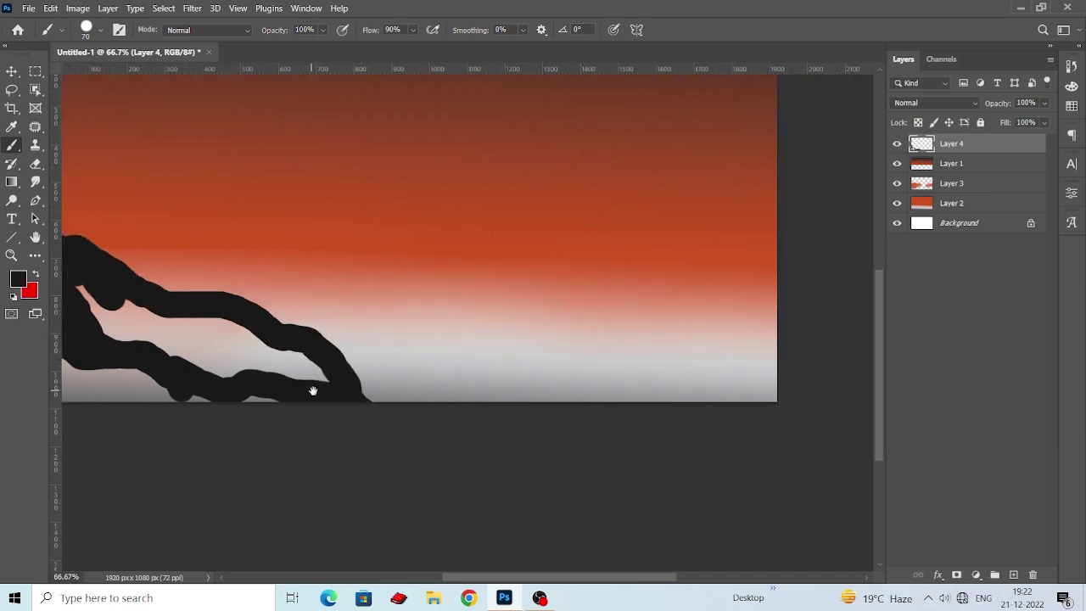
{"action": "key", "text": "ctrl+z"}
{"action": "mouse_move", "coordinate": [56, 254]}
{"action": "left_mouse_down"}
{"action": "mouse_move", "coordinate": [116, 258]}
{"action": "mouse_move", "coordinate": [152, 297]}
{"action": "mouse_move", "coordinate": [356, 396]}
{"action": "mouse_move", "coordinate": [412, 409]}
{"action": "left_mouse_up"}
{"action": "left_click_drag", "start_coordinate": [322, 381], "coordinate": [421, 374]}
{"action": "mouse_move", "coordinate": [424, 401]}
{"action": "left_mouse_down"}
{"action": "mouse_move", "coordinate": [357, 348]}
{"action": "mouse_move", "coordinate": [376, 354]}
{"action": "mouse_move", "coordinate": [165, 264]}
{"action": "mouse_move", "coordinate": [155, 368]}
{"action": "mouse_move", "coordinate": [165, 376]}
{"action": "mouse_move", "coordinate": [344, 369]}
{"action": "mouse_move", "coordinate": [194, 319]}
{"action": "left_mouse_up"}
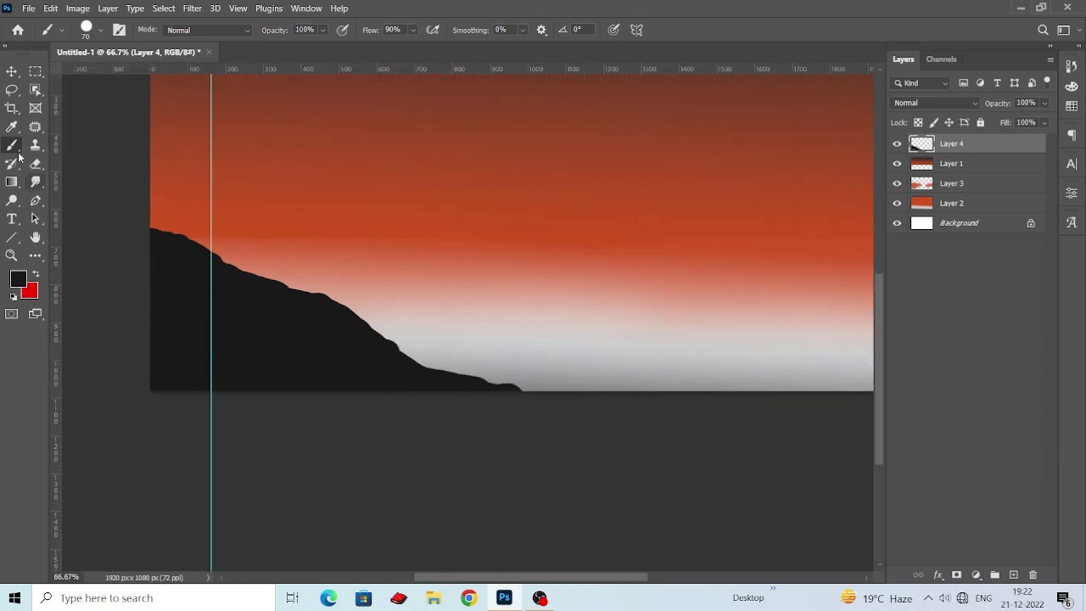
Zoom out to 50% and paint the right black hill on new Layer 5.
{"action": "key", "text": "v"}
{"action": "left_click_drag", "start_coordinate": [210, 201], "coordinate": [56, 209]}
{"action": "key", "text": "ctrl+minus"}
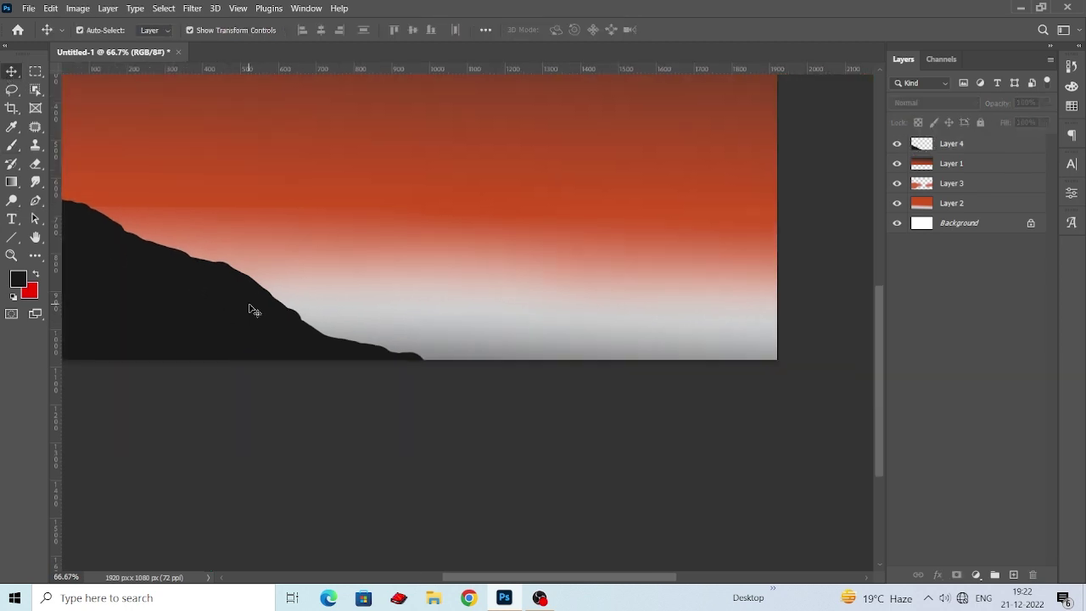
{"action": "left_click_drag", "start_coordinate": [250, 310], "coordinate": [228, 327]}
{"action": "key", "text": "b"}
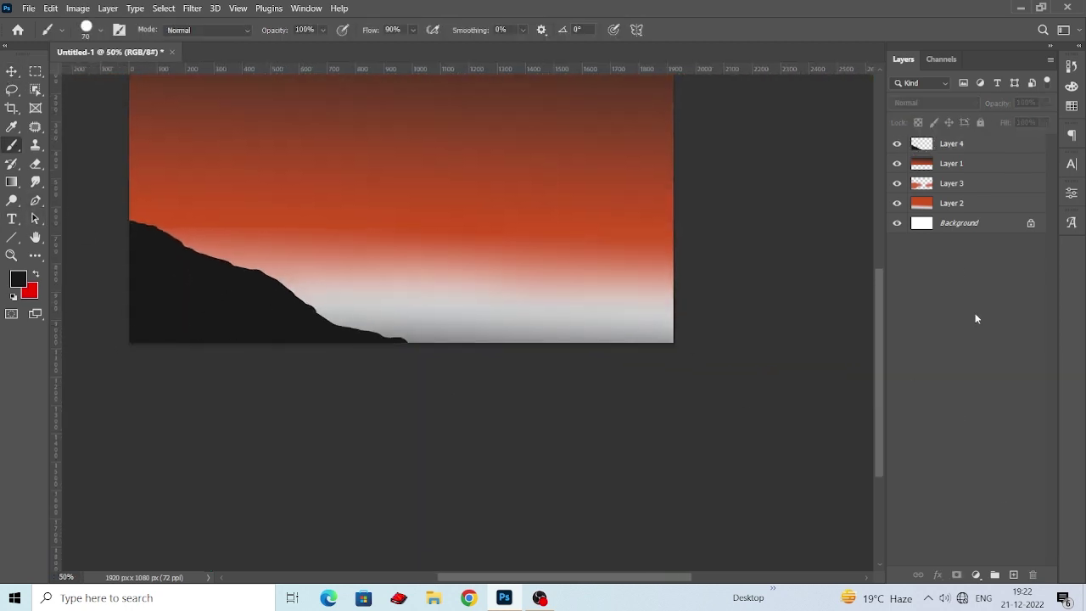
{"action": "left_click", "coordinate": [1013, 574]}
{"action": "left_click_drag", "start_coordinate": [496, 352], "coordinate": [677, 244]}
{"action": "mouse_move", "coordinate": [584, 295]}
{"action": "left_mouse_down"}
{"action": "mouse_move", "coordinate": [599, 291]}
{"action": "mouse_move", "coordinate": [564, 315]}
{"action": "mouse_move", "coordinate": [662, 328]}
{"action": "mouse_move", "coordinate": [683, 278]}
{"action": "left_mouse_up"}
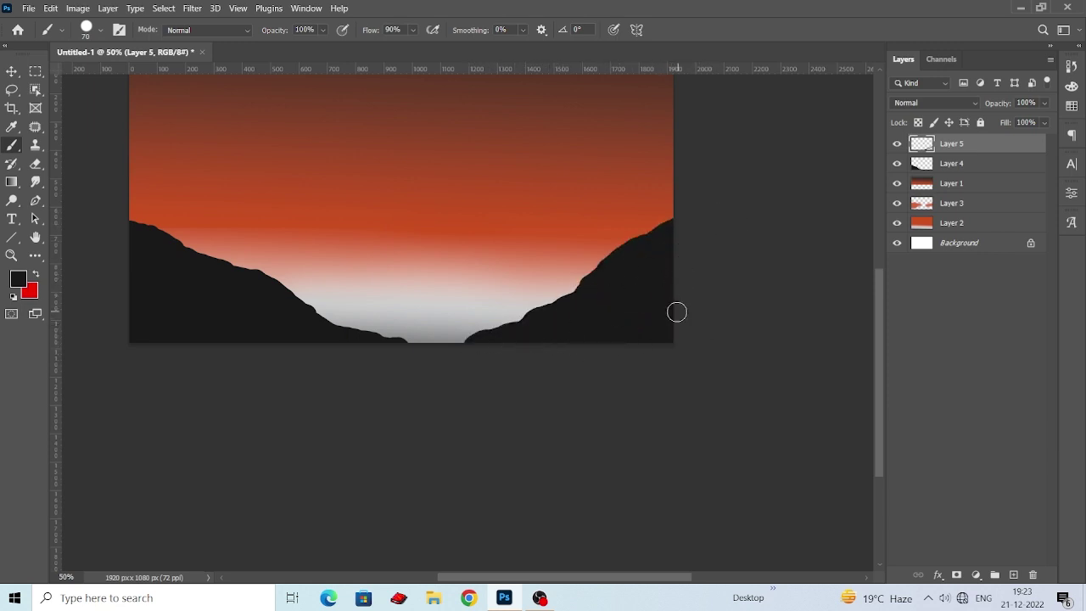
{"action": "scroll", "coordinate": [677, 312], "scroll_direction": "left", "scroll_amount": 3}
{"action": "scroll", "coordinate": [514, 325], "scroll_direction": "up", "scroll_amount": 3}
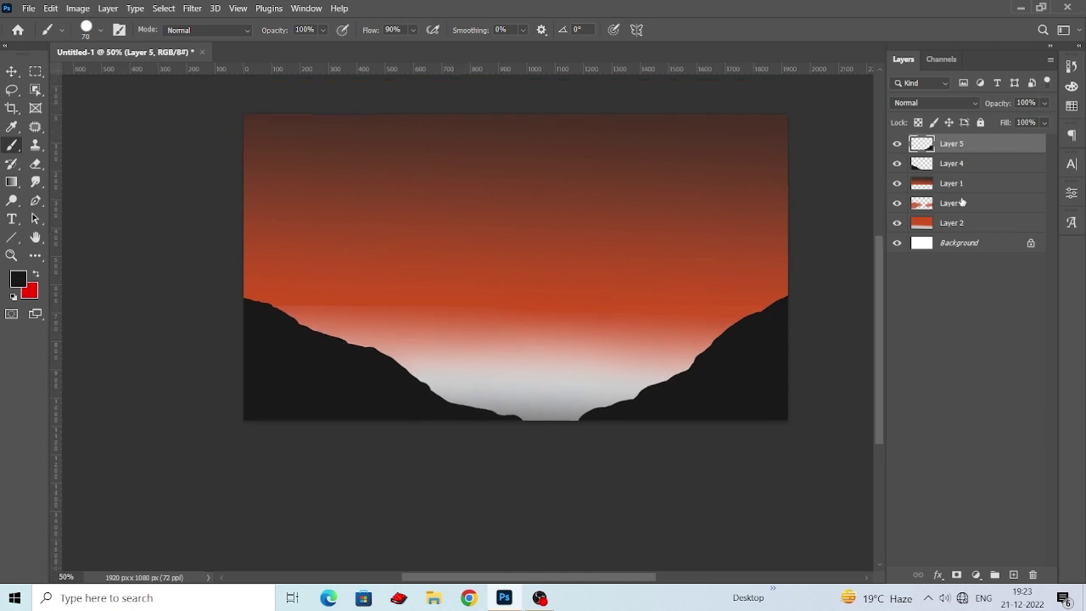
Add Layer 6 above Layer 1 and try a 600 px light grey dab, then undo it.
{"action": "left_click", "coordinate": [959, 184]}
{"action": "left_click", "coordinate": [1013, 575]}
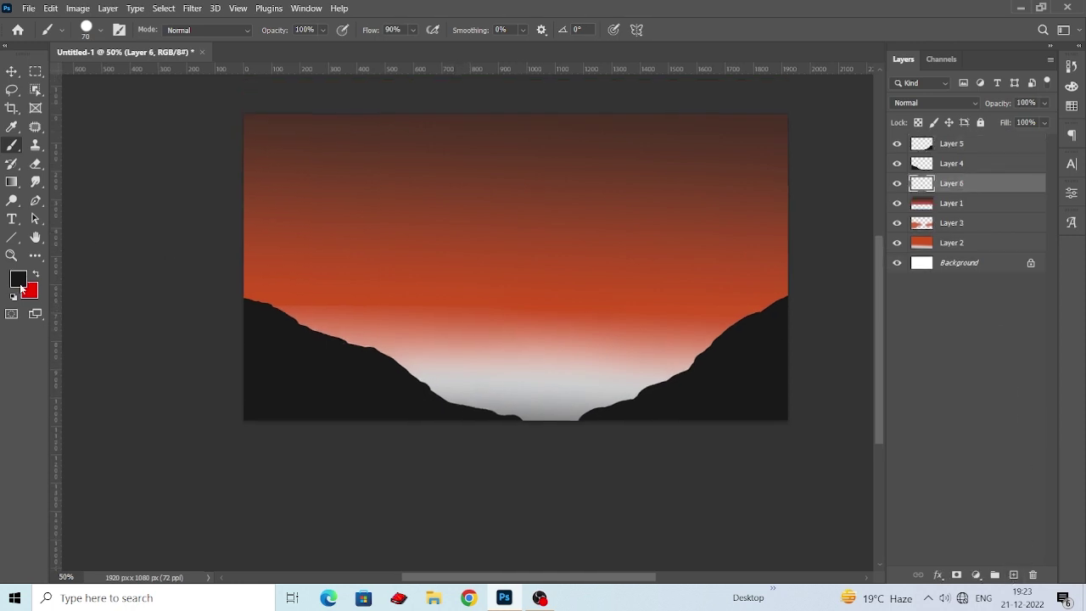
{"action": "left_click", "coordinate": [100, 29]}
{"action": "key", "text": "Escape"}
{"action": "left_click", "coordinate": [17, 278]}
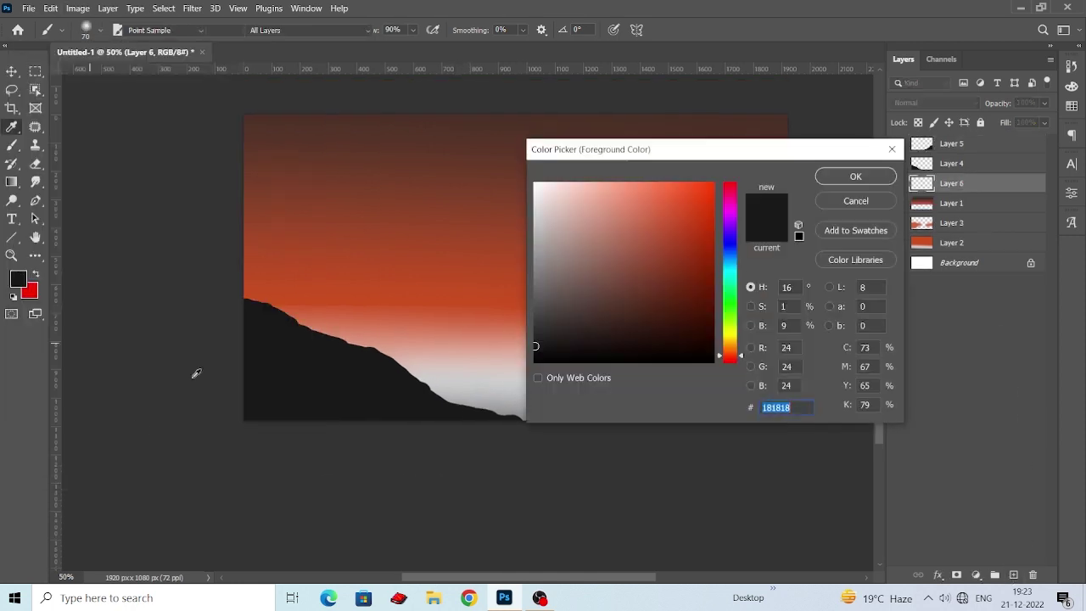
{"action": "left_click", "coordinate": [532, 217]}
{"action": "left_click", "coordinate": [855, 176]}
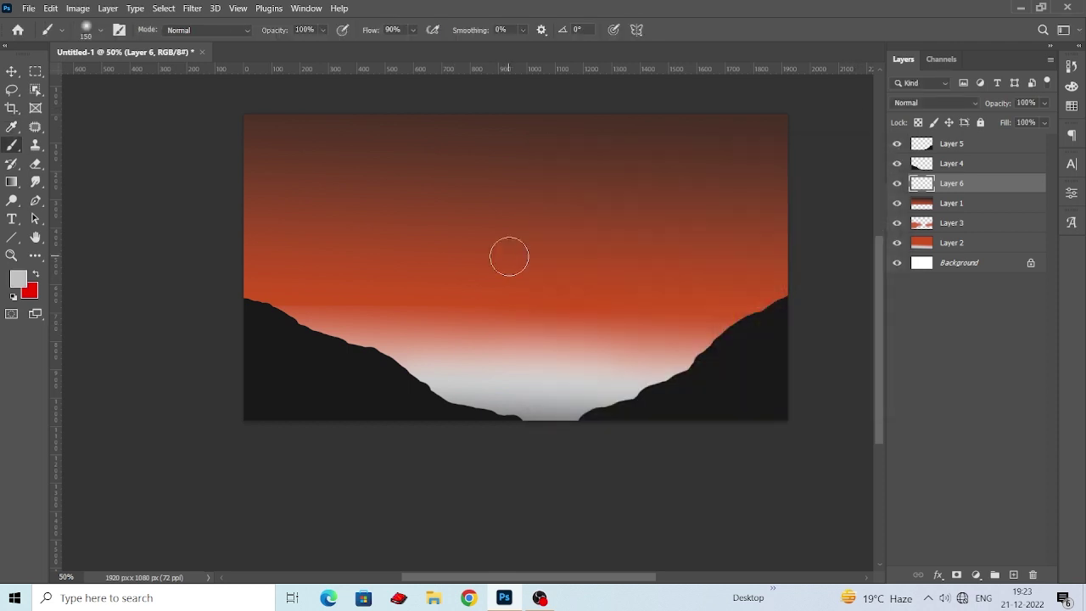
{"action": "key", "text": "bracketright"}
{"action": "key", "text": "bracketright"}
{"action": "key", "text": "bracketright"}
{"action": "key", "text": "bracketleft"}
{"action": "key", "text": "bracketleft"}
{"action": "key", "text": "bracketleft"}
{"action": "key", "text": "bracketright"}
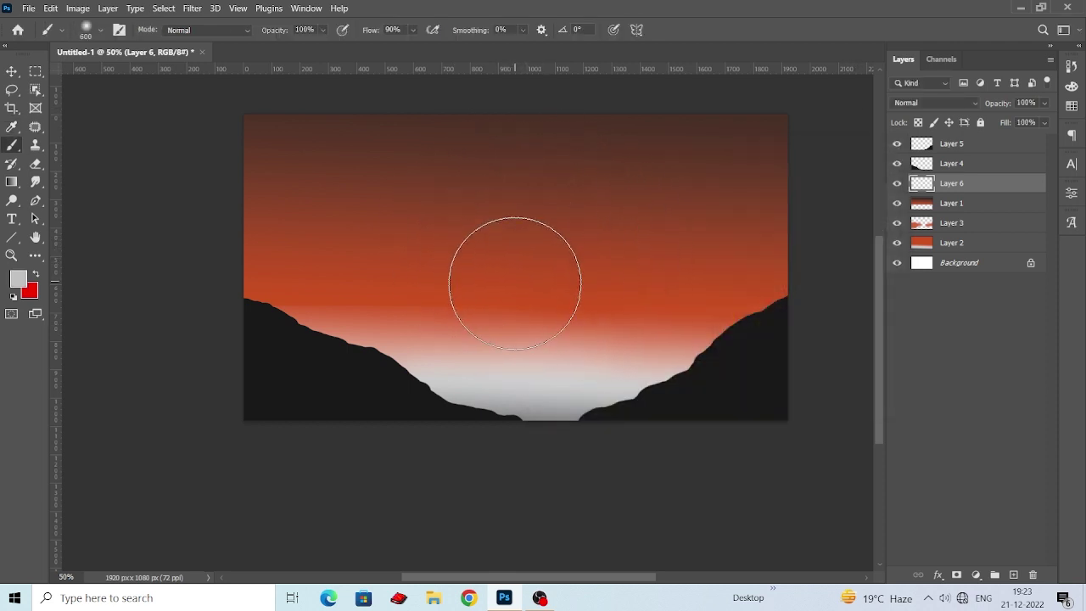
{"action": "left_click", "coordinate": [515, 282]}
{"action": "key", "text": "ctrl+z"}
Pick a brush preset and paint a pure white sun in the centre of the sky.
{"action": "left_click", "coordinate": [88, 31]}
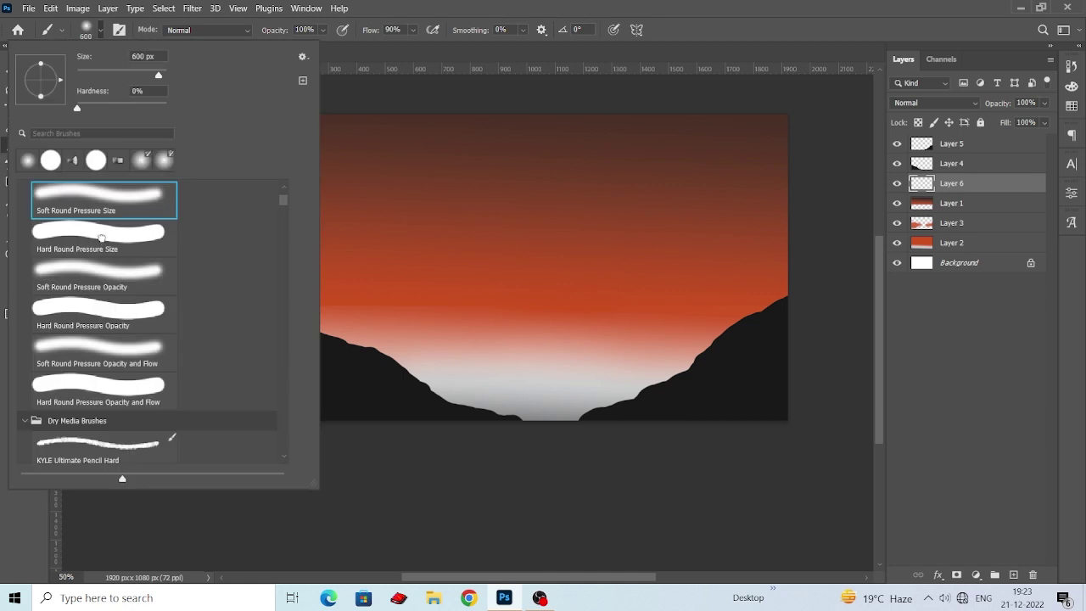
{"action": "double_click", "coordinate": [99, 237]}
{"action": "left_click", "coordinate": [18, 279]}
{"action": "left_click", "coordinate": [535, 183]}
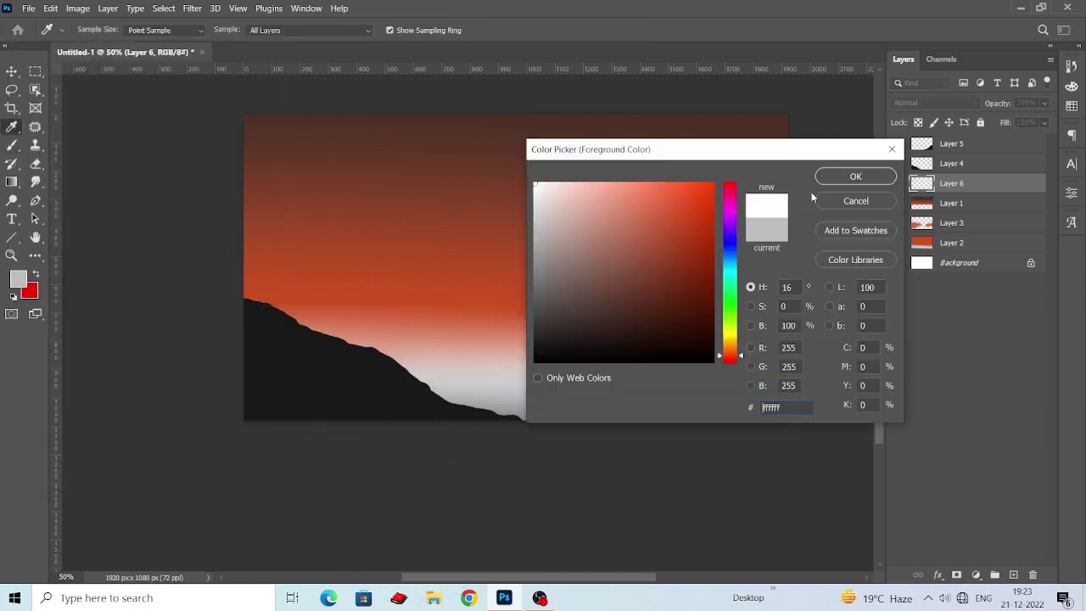
{"action": "left_click", "coordinate": [855, 177]}
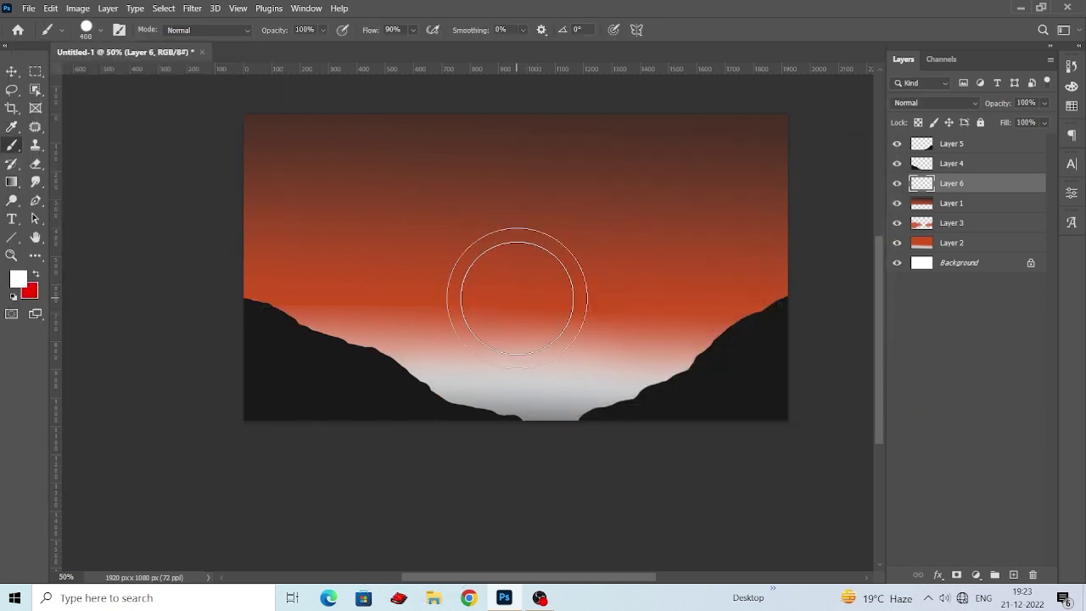
{"action": "left_click", "coordinate": [517, 298]}
Check the sun layer's stacking order against Layer 1 with the Move tool.
{"action": "scroll", "coordinate": [153, 248], "scroll_direction": "up", "scroll_amount": 1}
{"action": "key", "text": "v"}
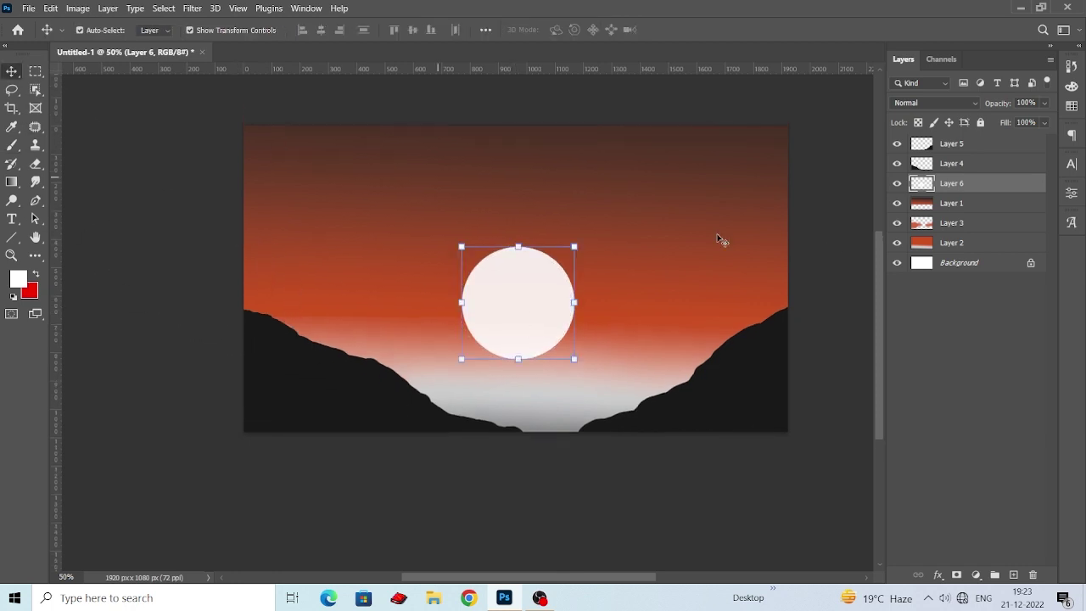
{"action": "mouse_move", "coordinate": [951, 197]}
{"action": "left_mouse_down"}
{"action": "mouse_move", "coordinate": [962, 211]}
{"action": "mouse_move", "coordinate": [957, 184]}
{"action": "left_mouse_up"}
{"action": "left_click", "coordinate": [951, 206]}
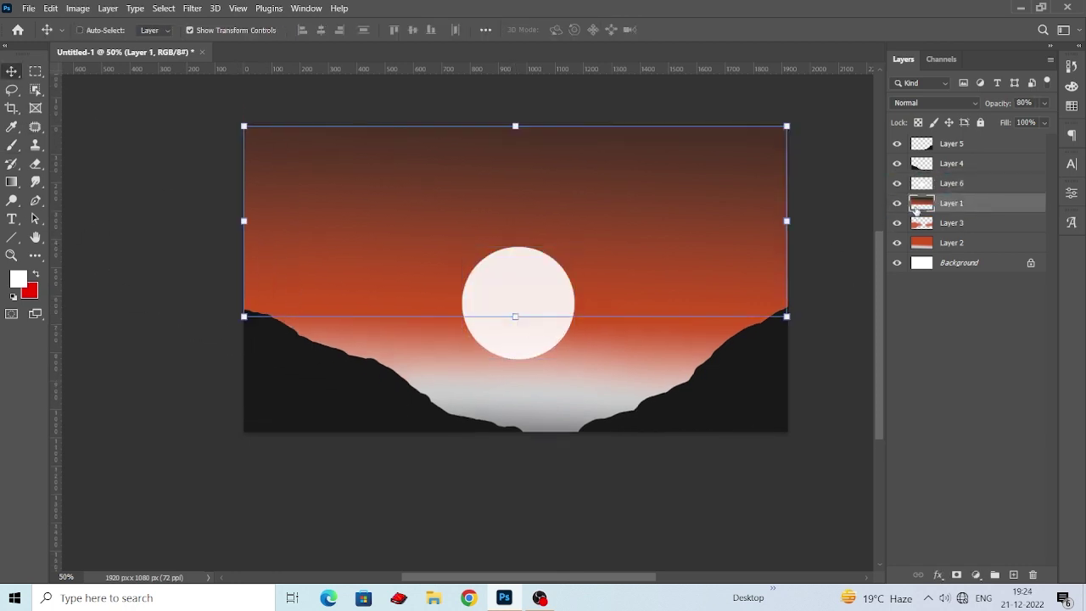
Delete the sun below the horizon using Layer 1's inverted selection, leaving a half-disc.
{"action": "left_click", "coordinate": [921, 204], "text": "ctrl"}
{"action": "left_click", "coordinate": [950, 183]}
{"action": "left_click", "coordinate": [164, 8]}
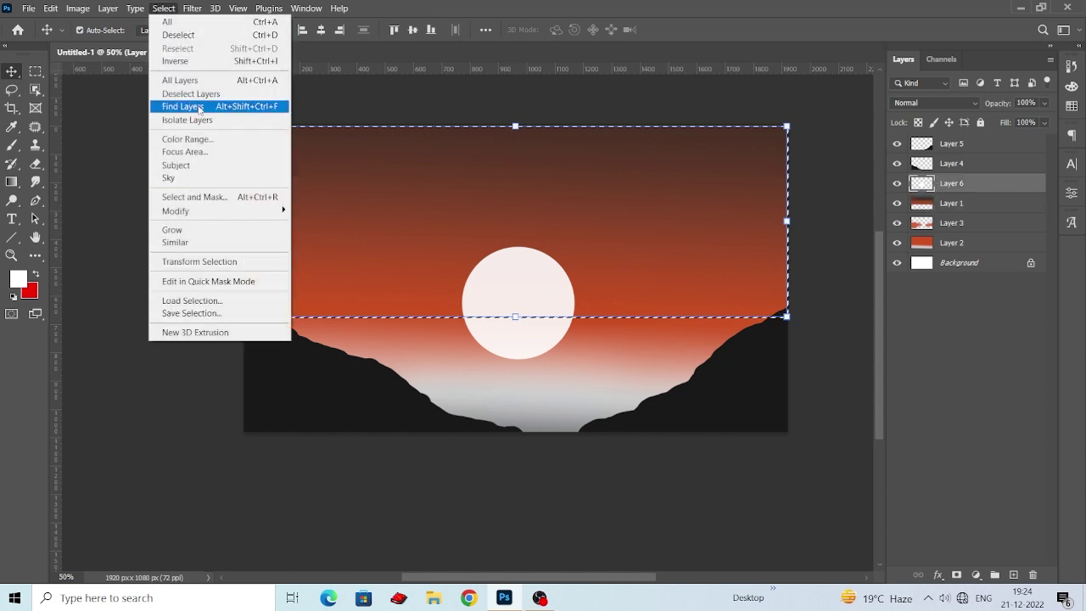
{"action": "left_click", "coordinate": [194, 61]}
{"action": "key", "text": "Delete"}
{"action": "key", "text": "ctrl+d"}
{"action": "scroll", "coordinate": [375, 221], "scroll_direction": "down", "scroll_amount": 1}
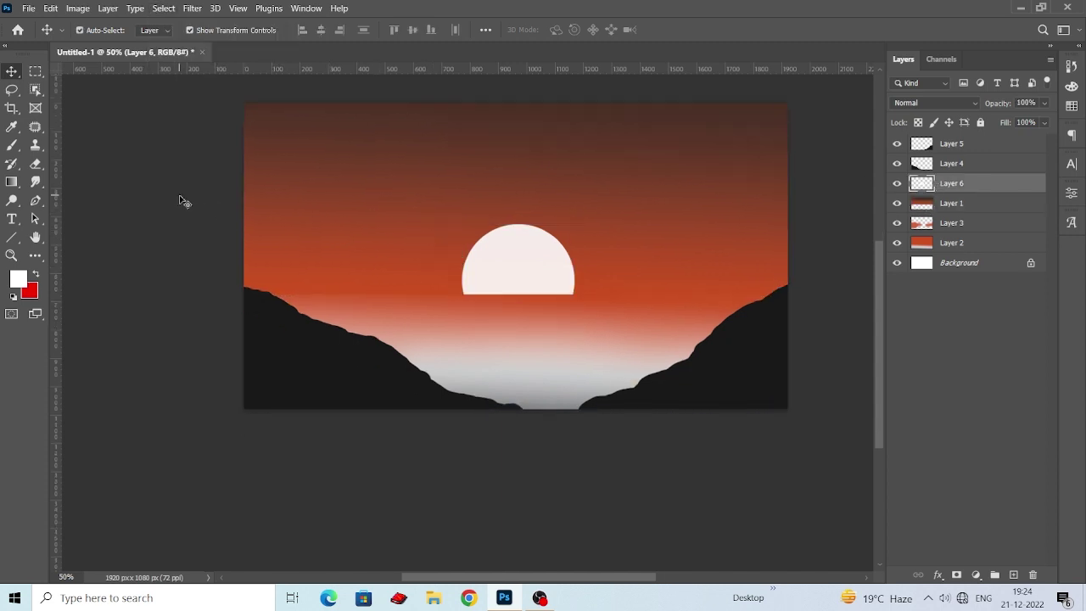
{"action": "scroll", "coordinate": [254, 247], "scroll_direction": "down", "scroll_amount": 1}
{"action": "scroll", "coordinate": [572, 257], "scroll_direction": "left", "scroll_amount": 1}
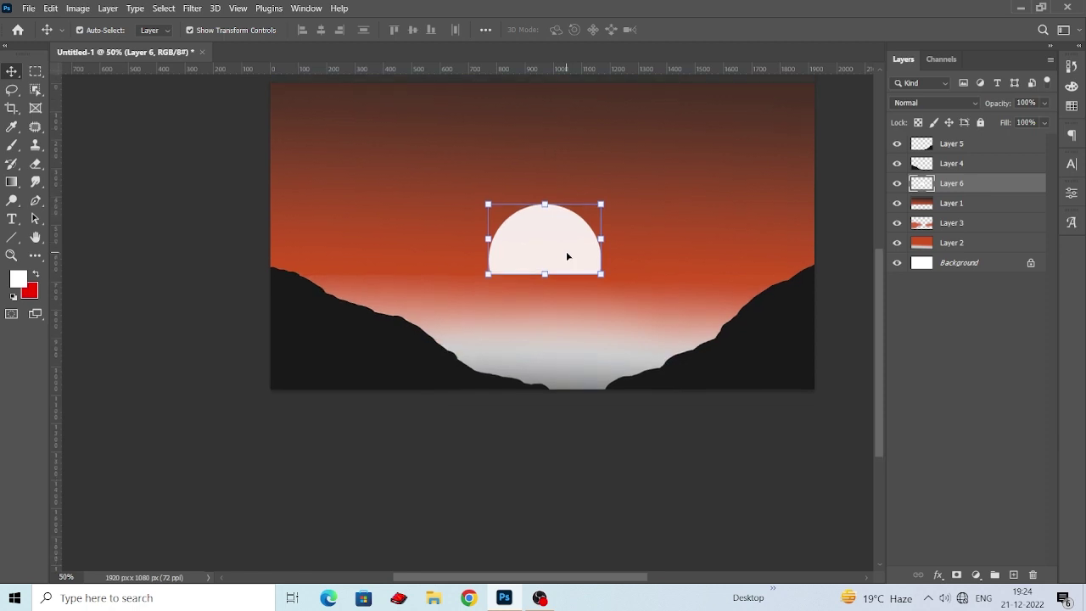
Duplicate the half sun, flip the copy vertically and move it below the horizon.
{"action": "left_click_drag", "start_coordinate": [950, 183], "coordinate": [1013, 574]}
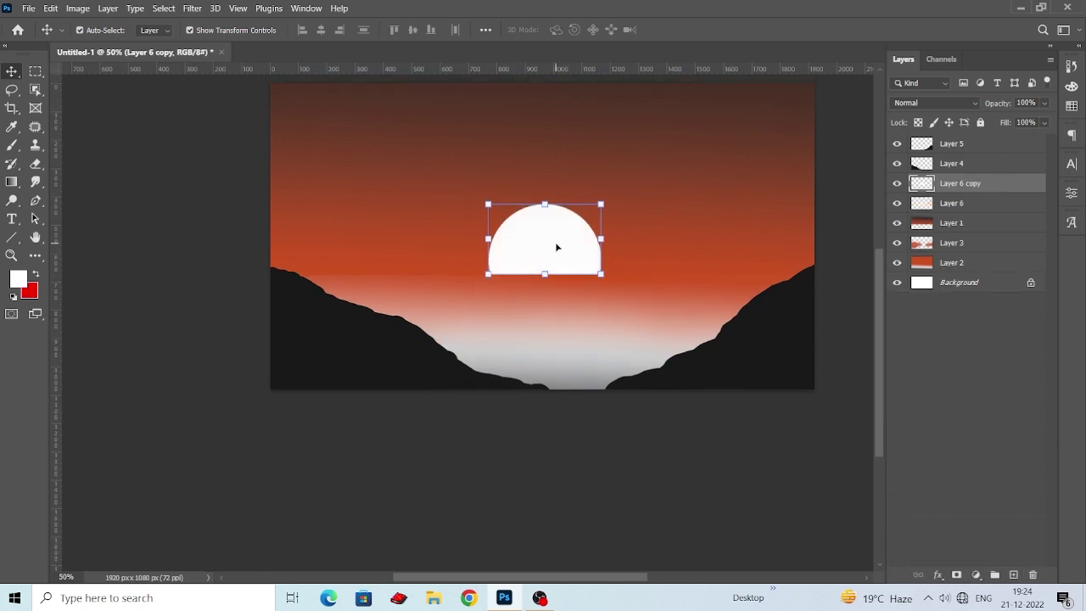
{"action": "right_click", "coordinate": [556, 243]}
{"action": "left_click", "coordinate": [561, 244]}
{"action": "left_click", "coordinate": [51, 7]}
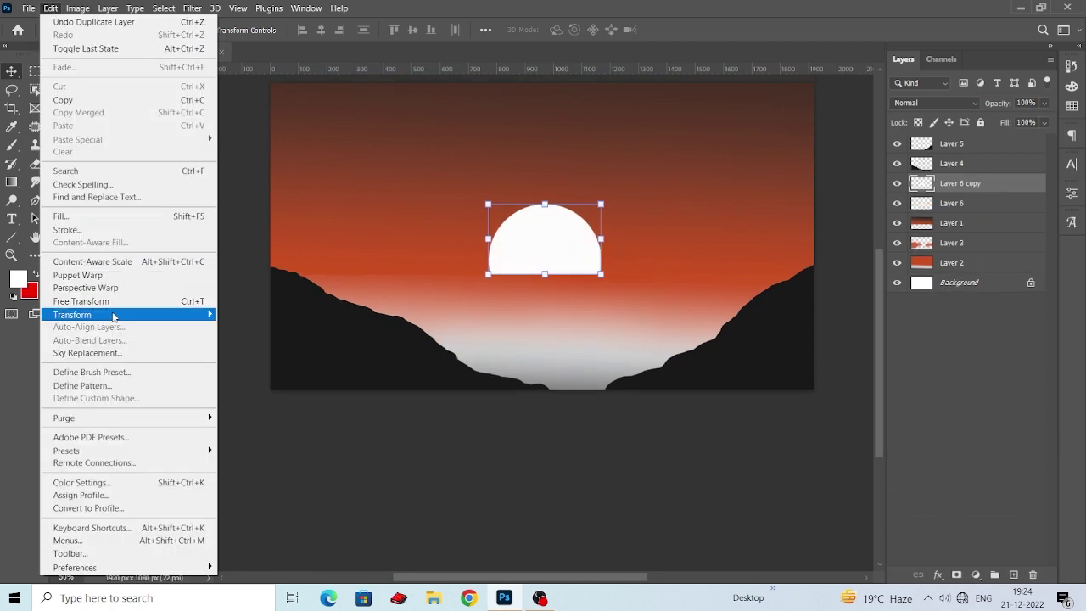
{"action": "left_click", "coordinate": [112, 304]}
{"action": "right_click", "coordinate": [547, 246]}
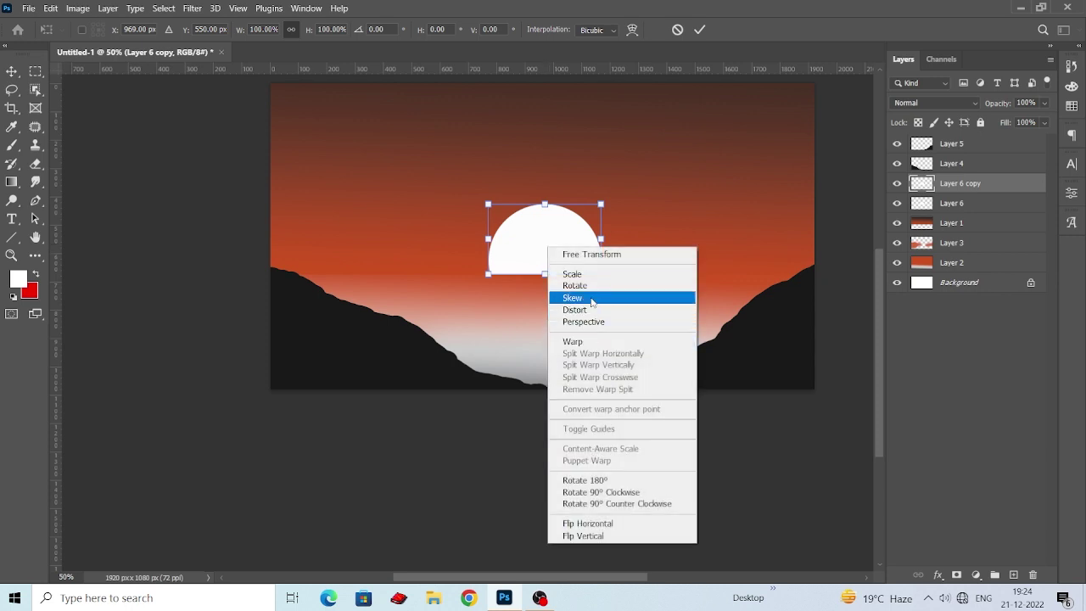
{"action": "left_click", "coordinate": [632, 523]}
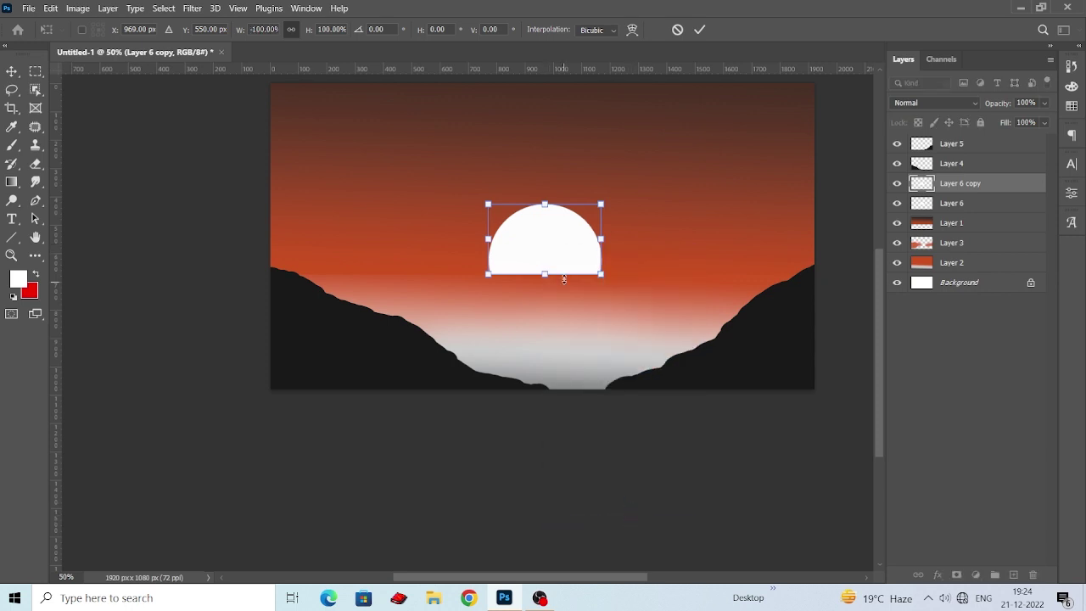
{"action": "left_click_drag", "start_coordinate": [585, 240], "coordinate": [585, 286]}
{"action": "right_click", "coordinate": [587, 284]}
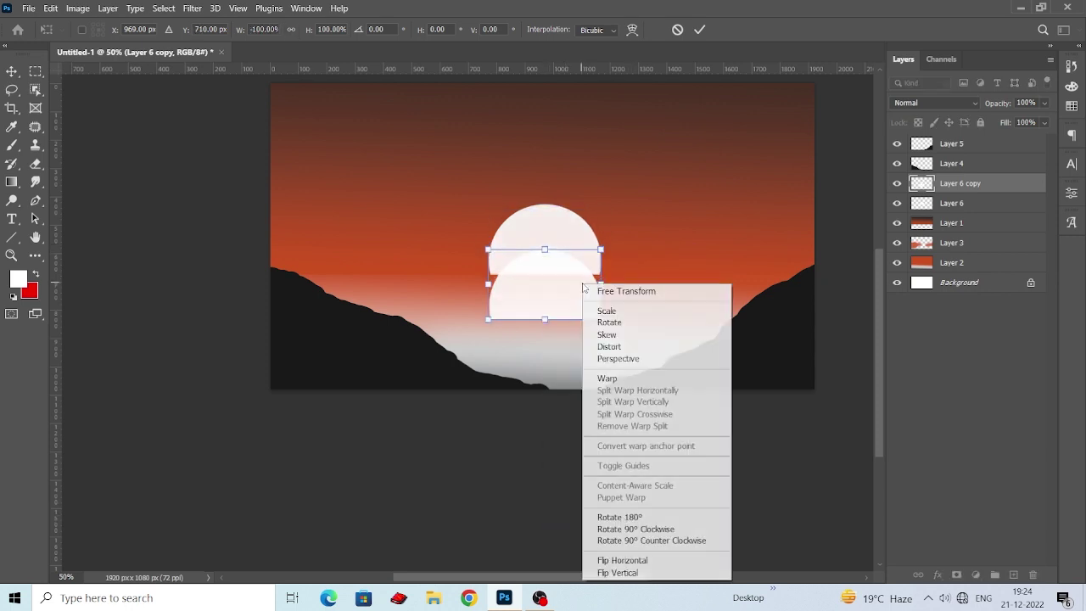
{"action": "left_click", "coordinate": [638, 574]}
{"action": "scroll", "coordinate": [548, 252], "scroll_direction": "down", "scroll_amount": 1}
{"action": "key", "text": "Return"}
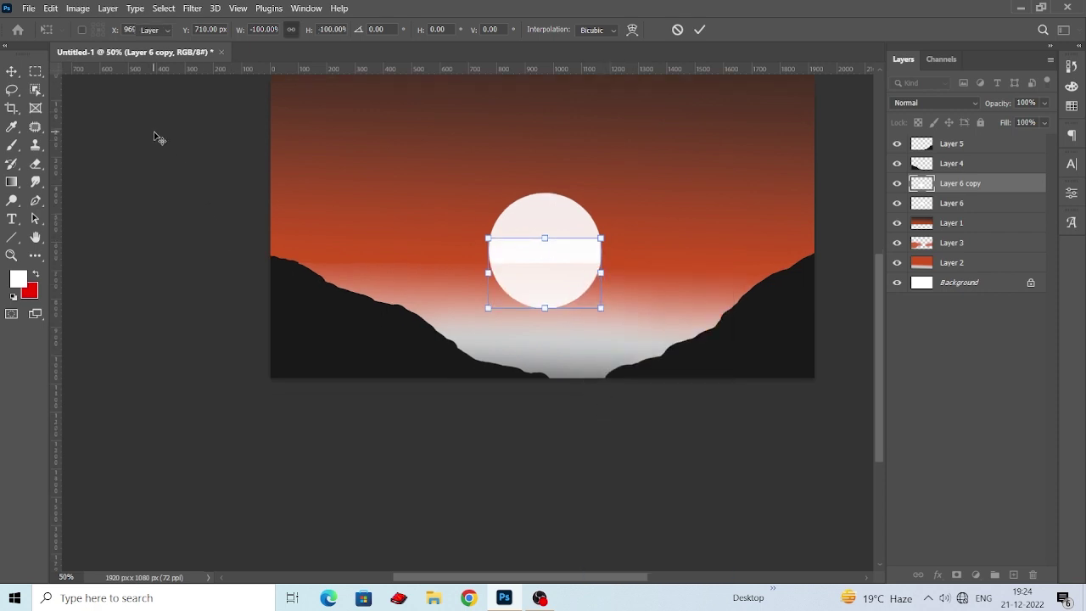
Gaussian-blur the sun's reflection copy and delete its part above the horizon.
{"action": "left_click", "coordinate": [191, 8]}
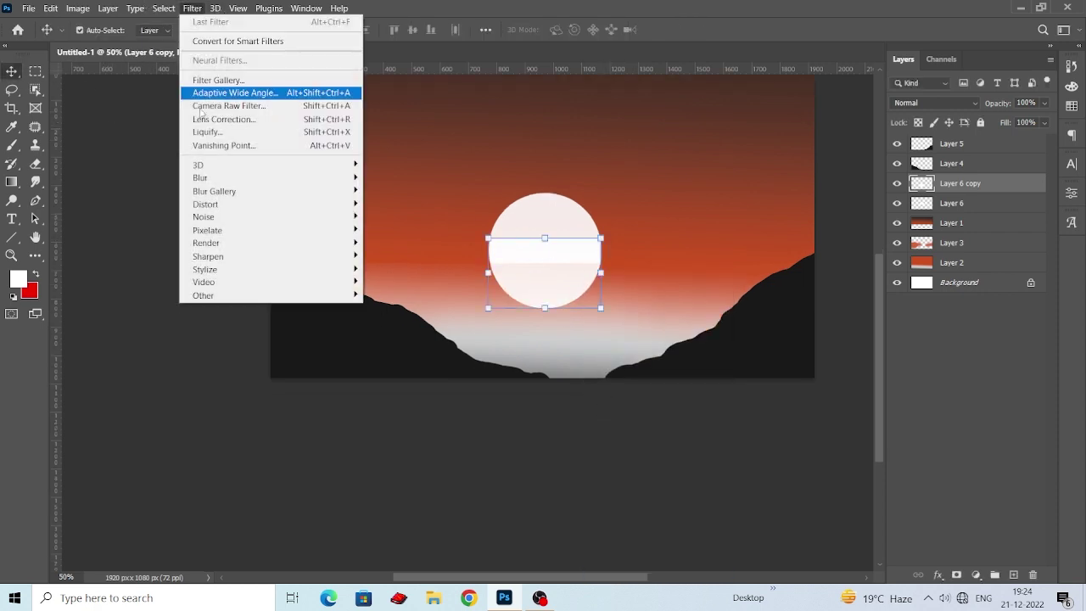
{"action": "mouse_move", "coordinate": [200, 178]}
{"action": "left_click", "coordinate": [397, 230]}
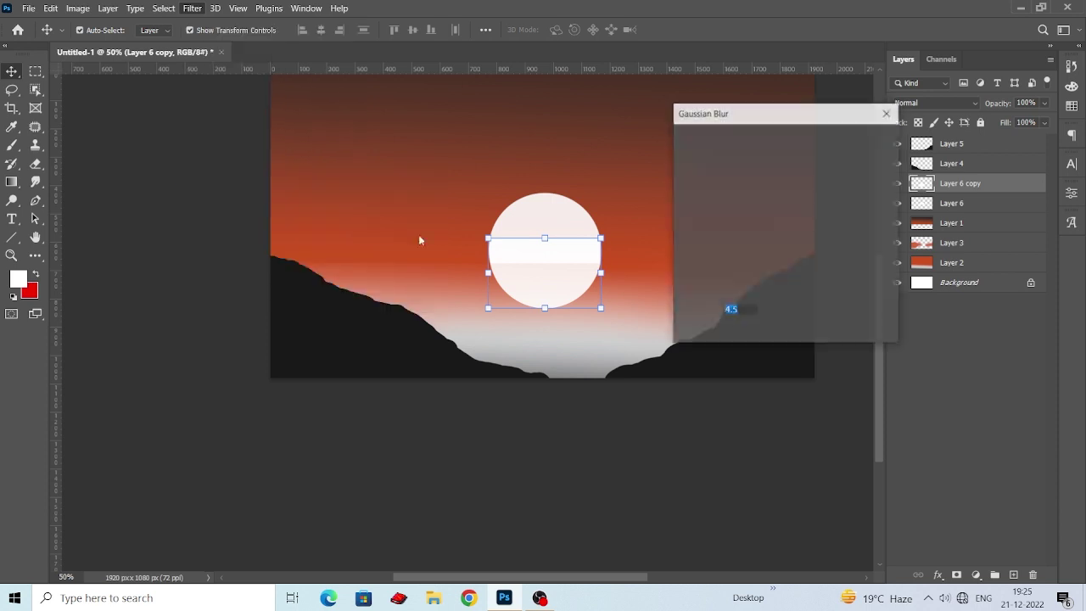
{"action": "left_click_drag", "start_coordinate": [750, 118], "coordinate": [751, 130]}
{"action": "left_click_drag", "start_coordinate": [717, 346], "coordinate": [734, 348]}
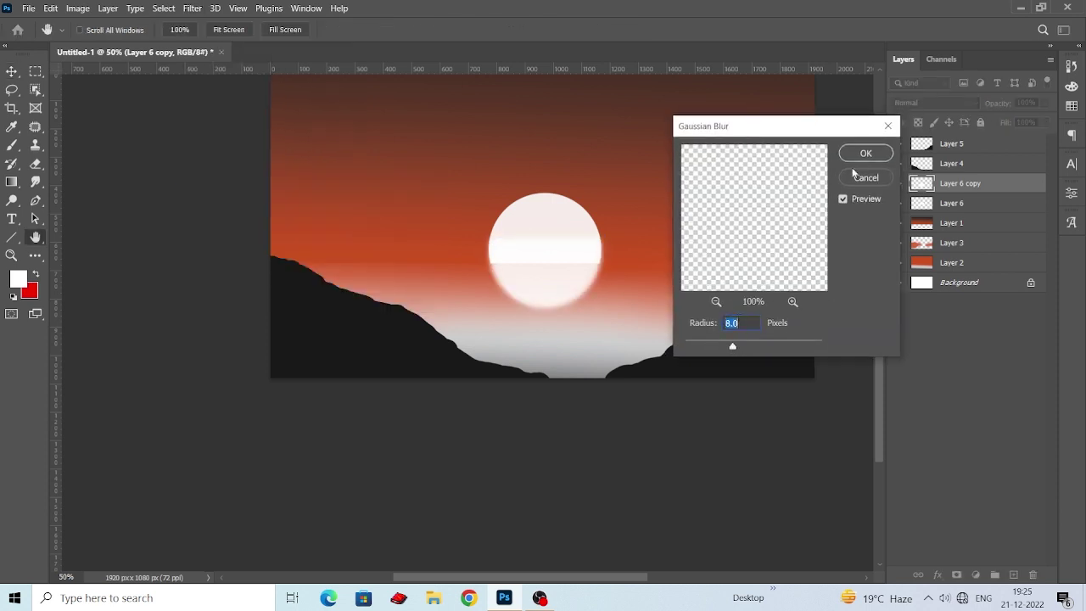
{"action": "left_click", "coordinate": [924, 224], "text": "ctrl"}
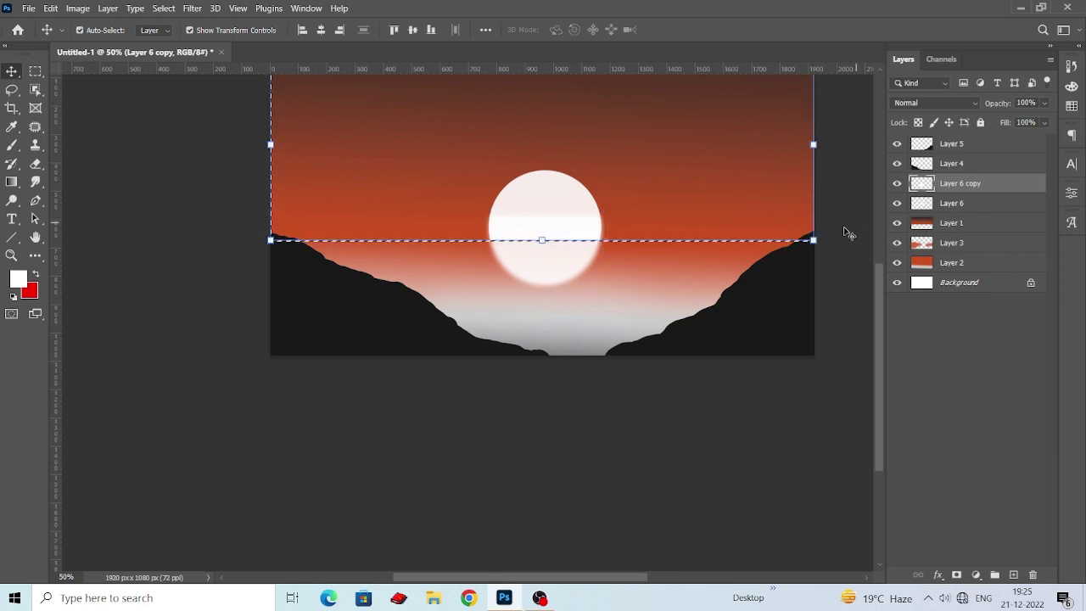
{"action": "key", "text": "Return"}
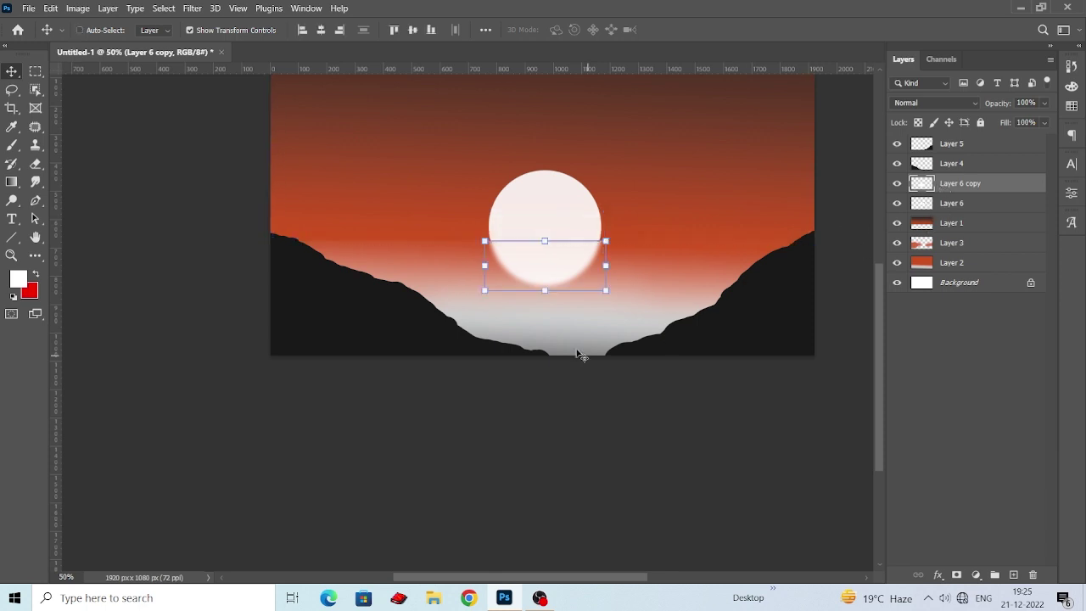
{"action": "left_click", "coordinate": [327, 237]}
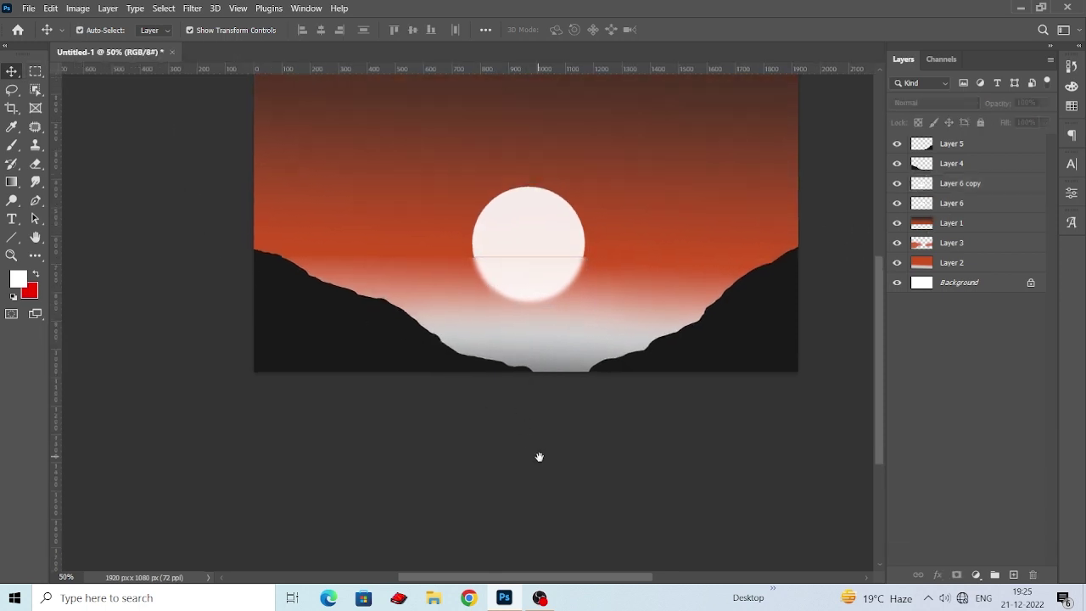
Resize the upper sun slightly with Free Transform so it matches the reflection.
{"action": "left_click", "coordinate": [543, 220]}
{"action": "key", "text": "ctrl+t"}
{"action": "left_click_drag", "start_coordinate": [588, 184], "coordinate": [593, 181]}
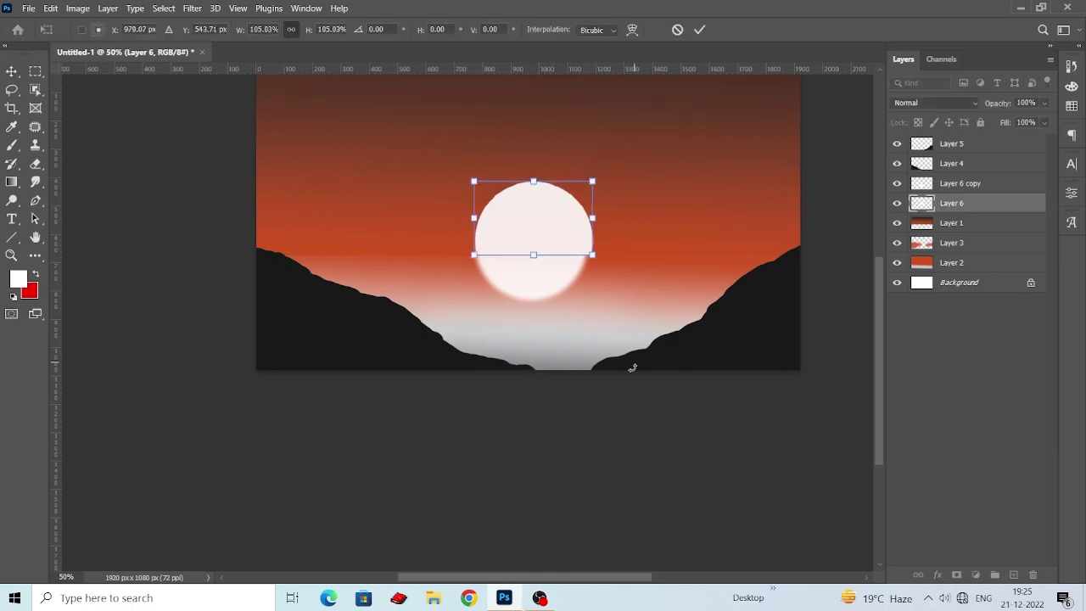
{"action": "key", "text": "Return"}
{"action": "left_click", "coordinate": [170, 225]}
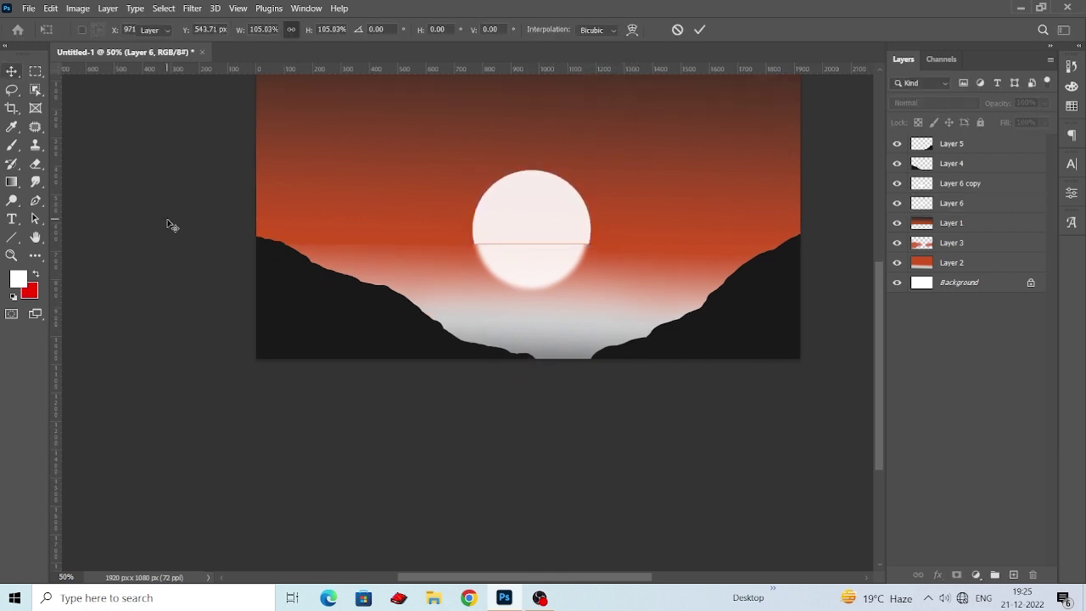
{"action": "left_click", "coordinate": [570, 201]}
{"action": "key", "text": "ctrl+t"}
{"action": "left_click_drag", "start_coordinate": [566, 248], "coordinate": [563, 243]}
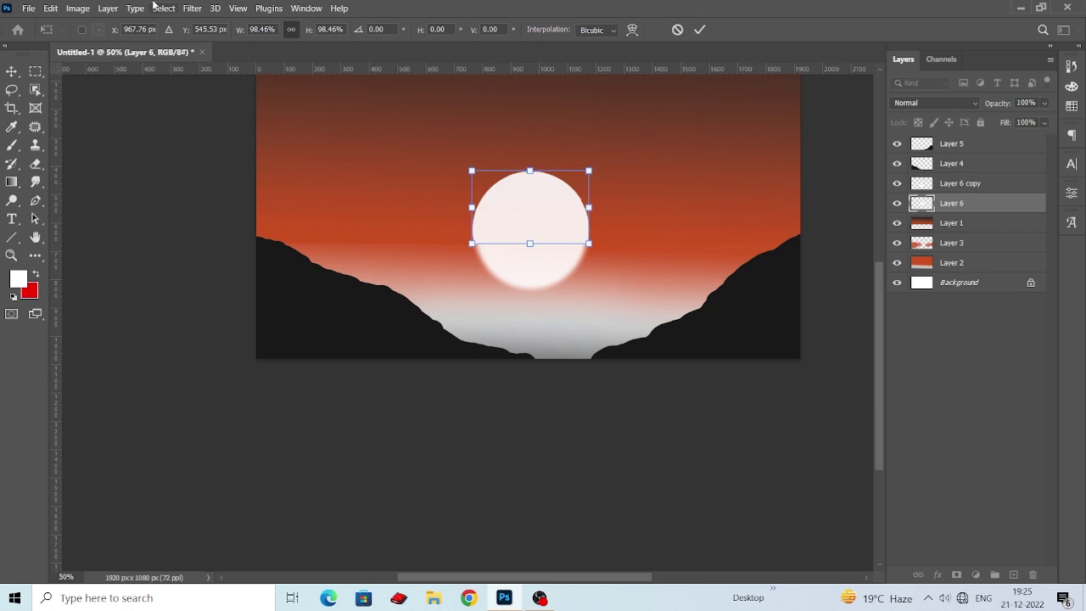
{"action": "left_click", "coordinate": [192, 8]}
{"action": "left_click", "coordinate": [67, 101]}
Apply a light 1.8 px Gaussian Blur to the upper sun.
{"action": "left_click", "coordinate": [528, 194]}
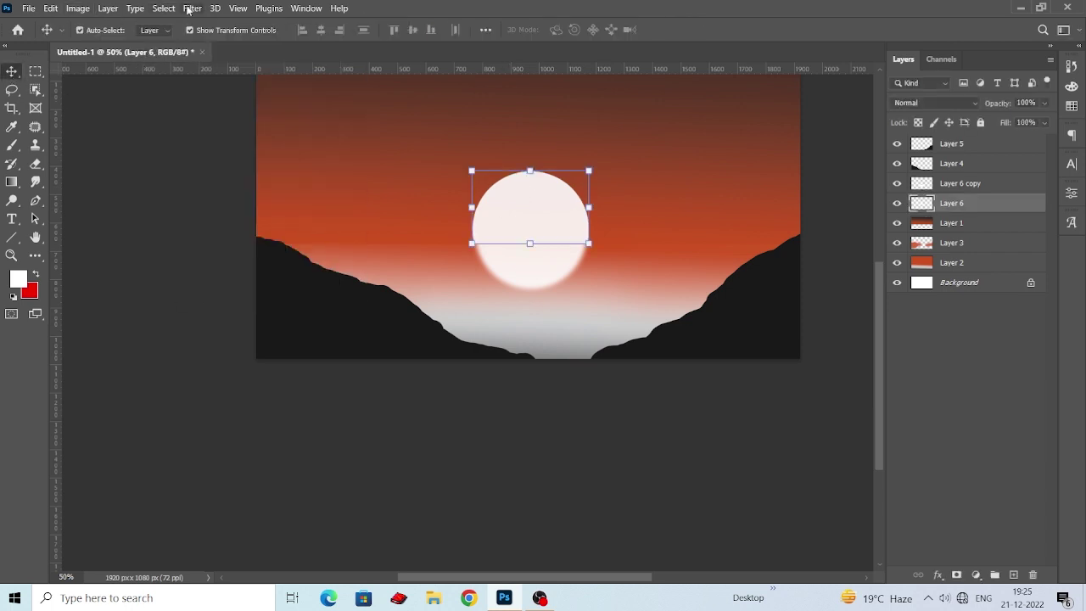
{"action": "left_click", "coordinate": [192, 7]}
{"action": "left_click", "coordinate": [399, 232]}
{"action": "left_click_drag", "start_coordinate": [713, 347], "coordinate": [697, 348]}
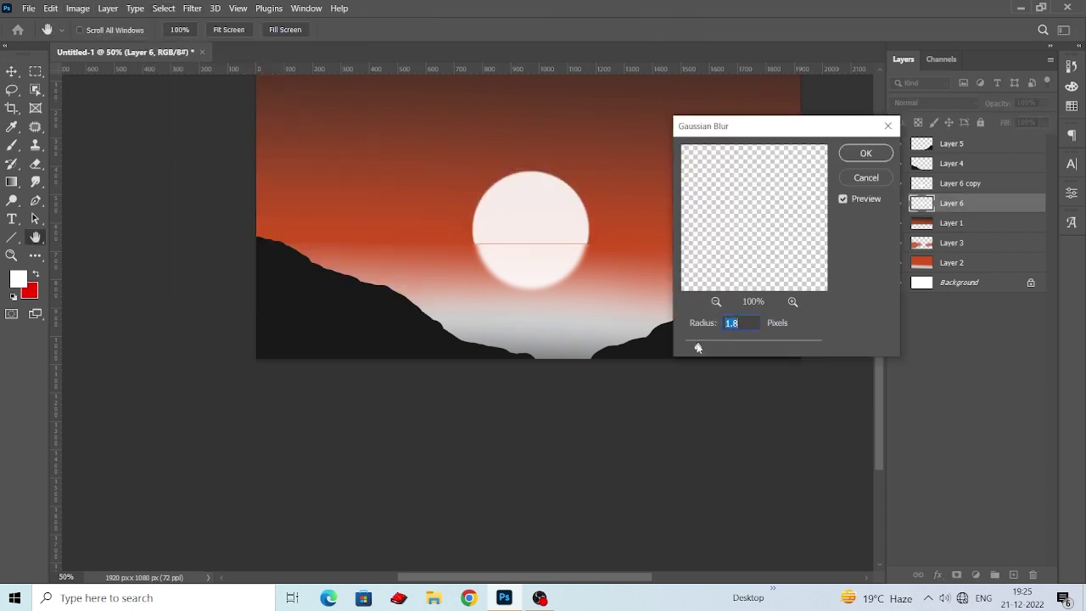
{"action": "left_click", "coordinate": [865, 152]}
{"action": "key", "text": "ctrl+plus"}
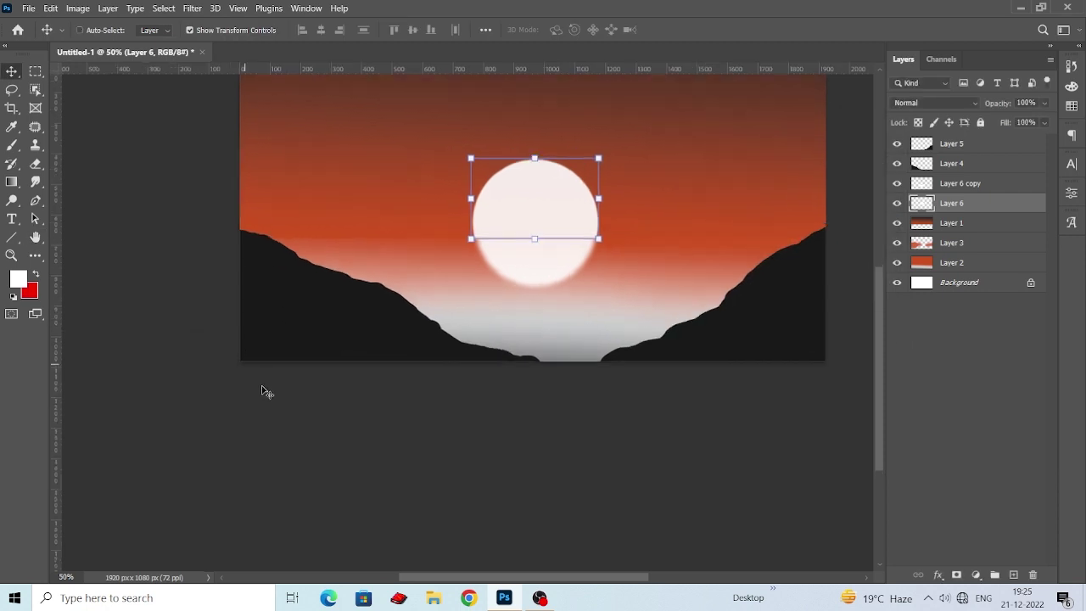
{"action": "left_click_drag", "start_coordinate": [264, 318], "coordinate": [315, 336]}
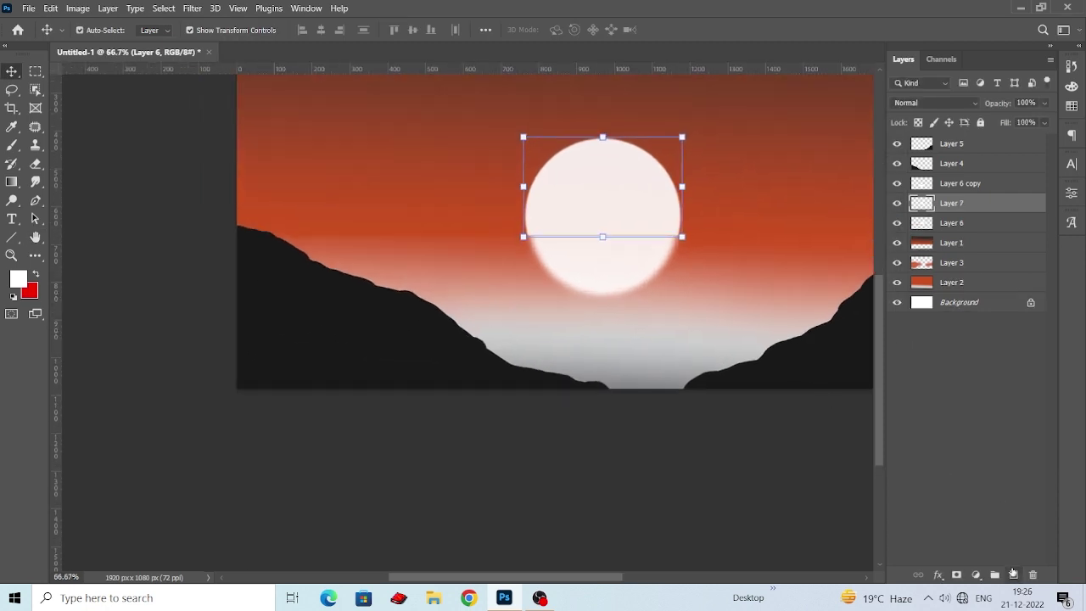
Add a new empty layer and set the brush colour to the sampled dark mountain colour.
{"action": "left_click", "coordinate": [1013, 574]}
{"action": "key", "text": "b"}
{"action": "left_click", "coordinate": [18, 279]}
{"action": "left_click", "coordinate": [304, 286]}
{"action": "left_click", "coordinate": [853, 175]}
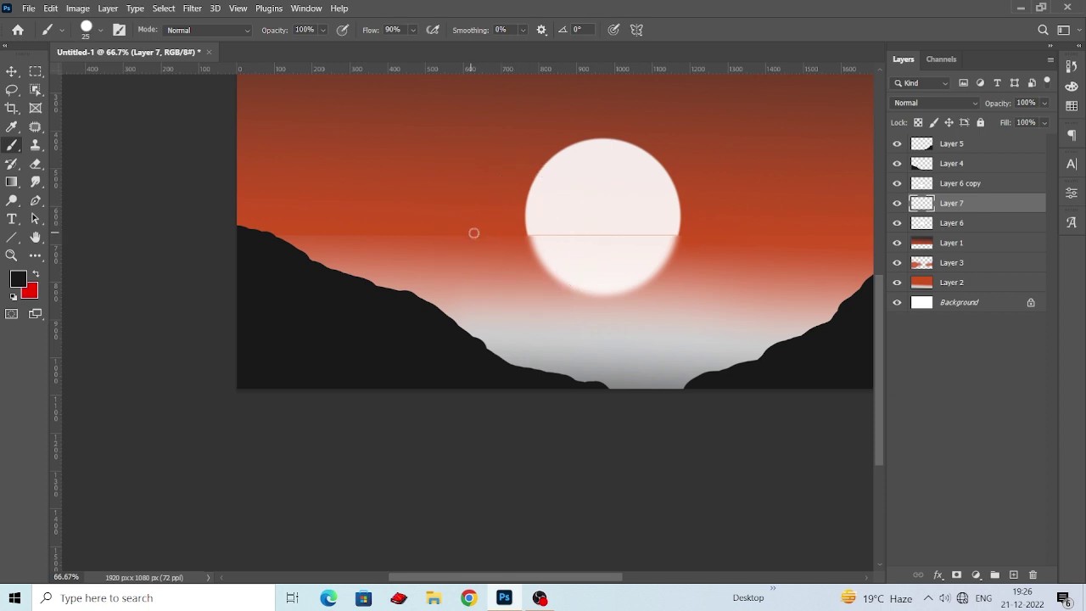
With a smaller brush, paint a dark strip across the sun, then undo it.
{"action": "key", "text": "bracketleft"}
{"action": "key", "text": "bracketleft"}
{"action": "key", "text": "bracketleft"}
{"action": "left_click_drag", "start_coordinate": [472, 233], "coordinate": [487, 232]}
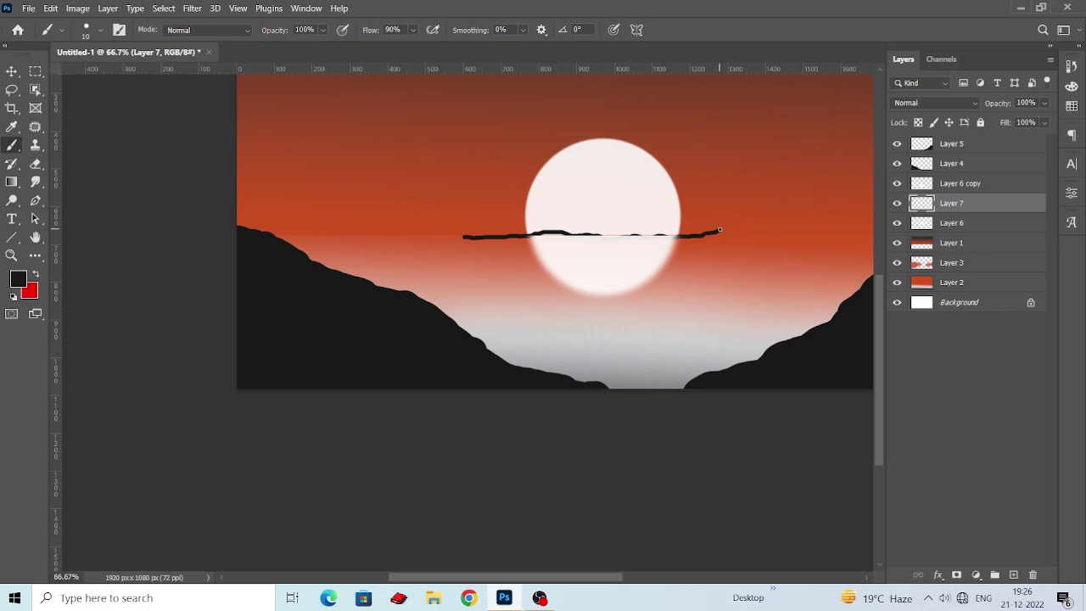
{"action": "key", "text": "ctrl+z"}
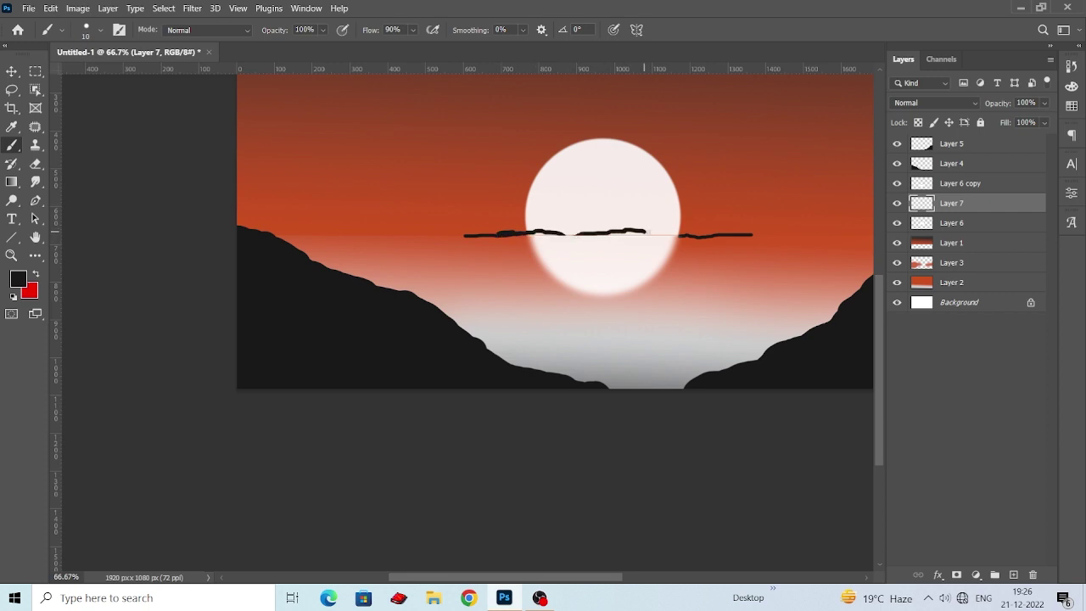
Move Layer 7 above Layer 6 copy in the layer stack.
{"action": "left_click_drag", "start_coordinate": [981, 202], "coordinate": [974, 177]}
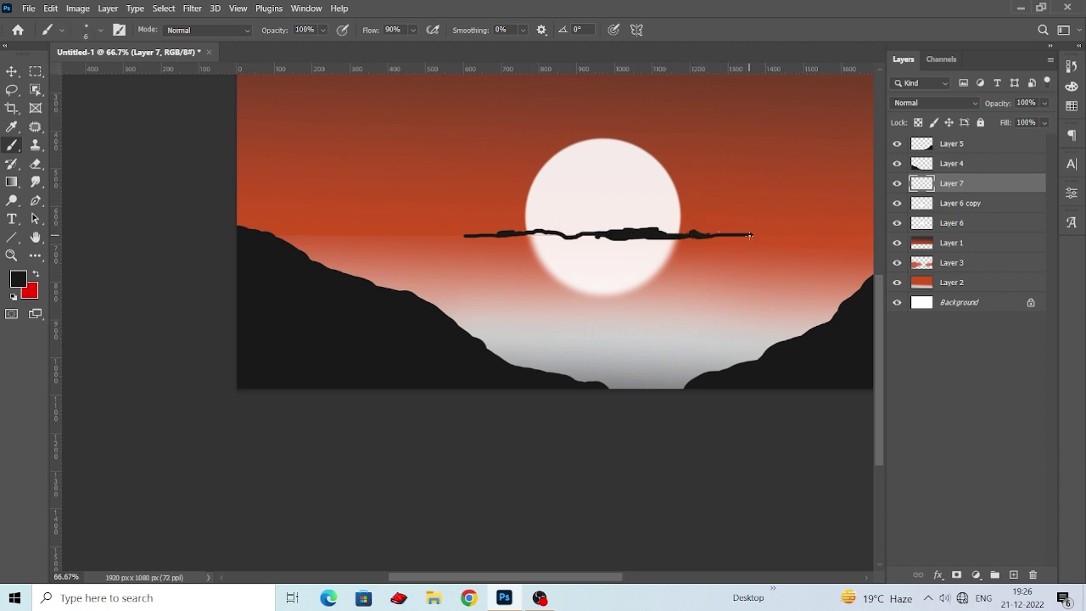
{"action": "scroll", "coordinate": [670, 236], "scroll_direction": "down", "scroll_amount": 1}
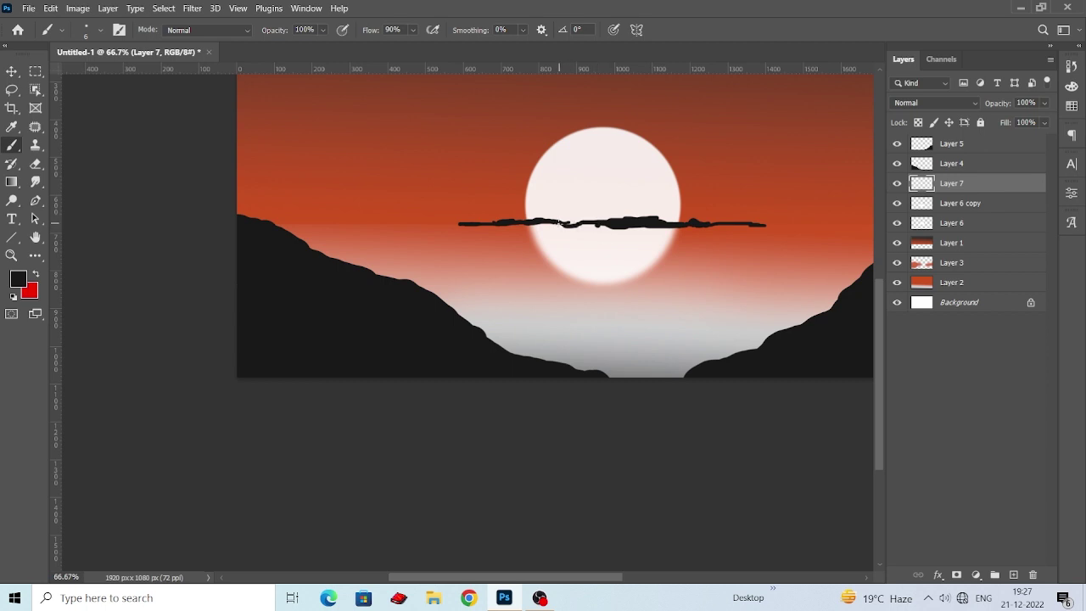
{"action": "scroll", "coordinate": [566, 223], "scroll_direction": "up", "scroll_amount": 1}
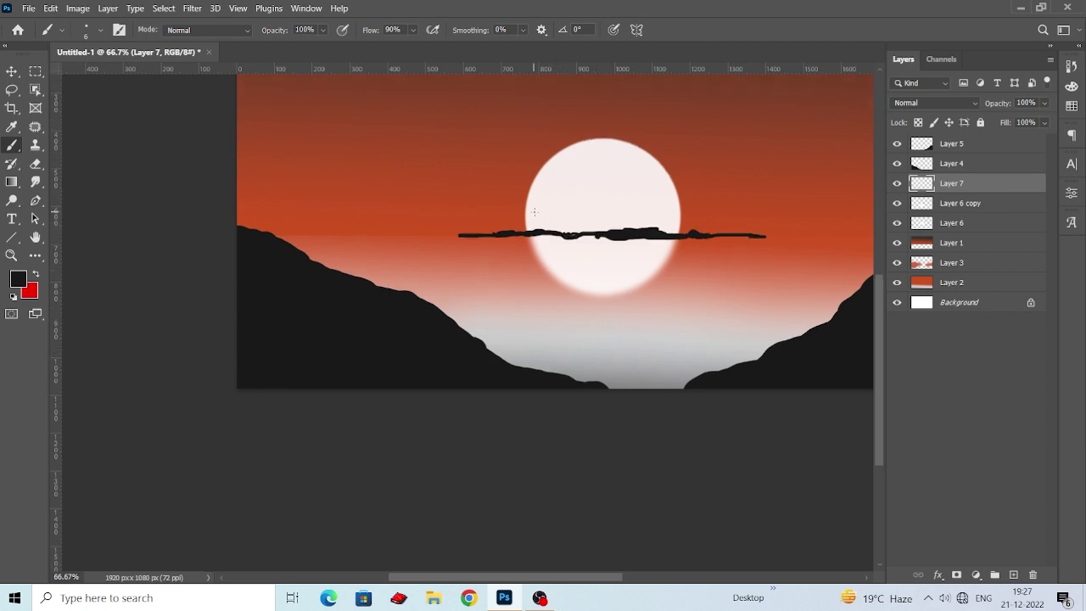
{"action": "scroll", "coordinate": [414, 217], "scroll_direction": "down", "scroll_amount": 4}
{"action": "scroll", "coordinate": [397, 243], "scroll_direction": "right", "scroll_amount": 1}
Sample the sun's pale white colour and draw a straight white horizon line beside the island.
{"action": "left_click", "coordinate": [18, 279]}
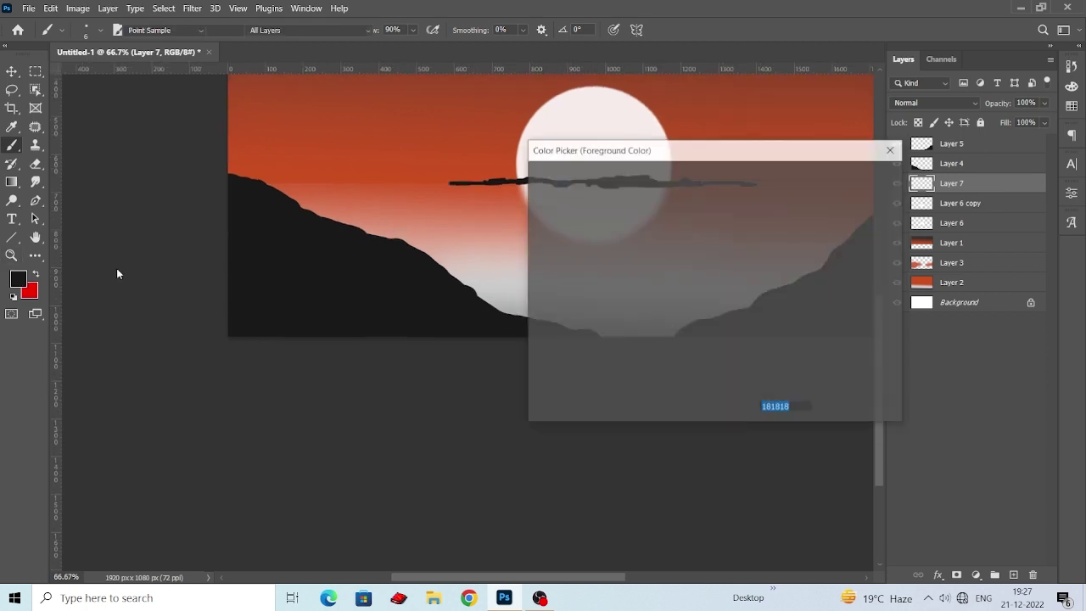
{"action": "left_click", "coordinate": [594, 123]}
{"action": "left_click", "coordinate": [855, 177]}
{"action": "key", "text": "b"}
{"action": "scroll", "coordinate": [431, 226], "scroll_direction": "down", "scroll_amount": 1}
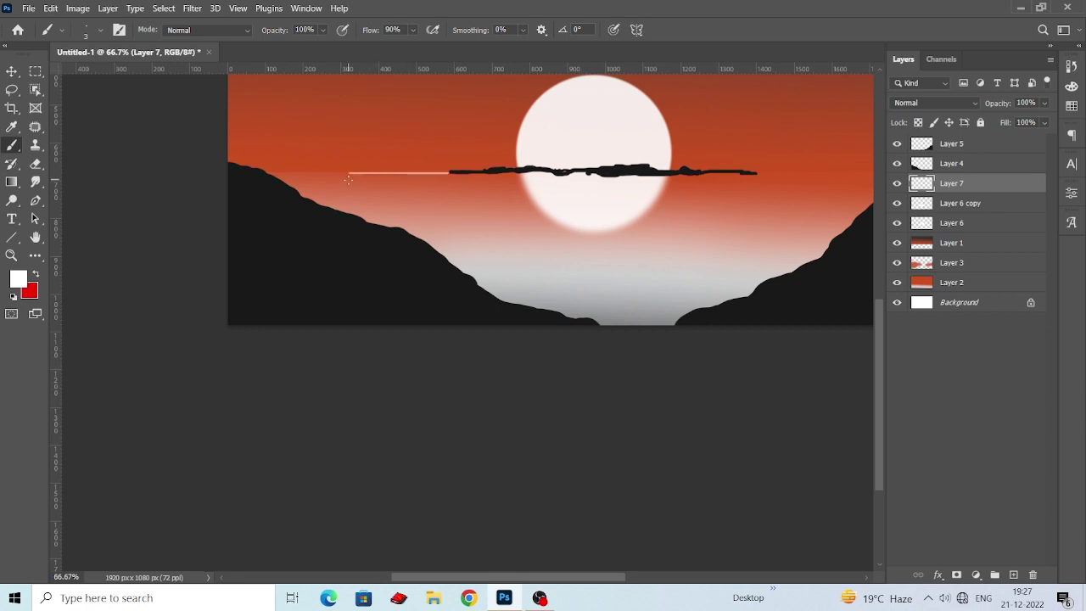
{"action": "scroll", "coordinate": [869, 175], "scroll_direction": "right", "scroll_amount": 1}
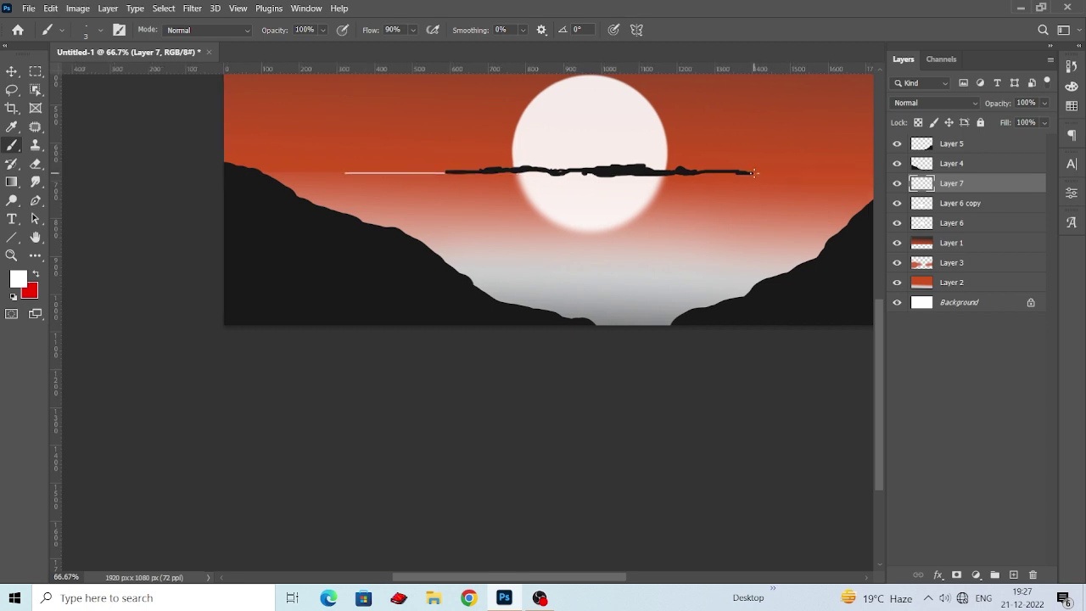
{"action": "left_click", "coordinate": [855, 172], "text": "shift"}
{"action": "scroll", "coordinate": [606, 187], "scroll_direction": "down", "scroll_amount": 1}
{"action": "scroll", "coordinate": [480, 192], "scroll_direction": "down", "scroll_amount": 1}
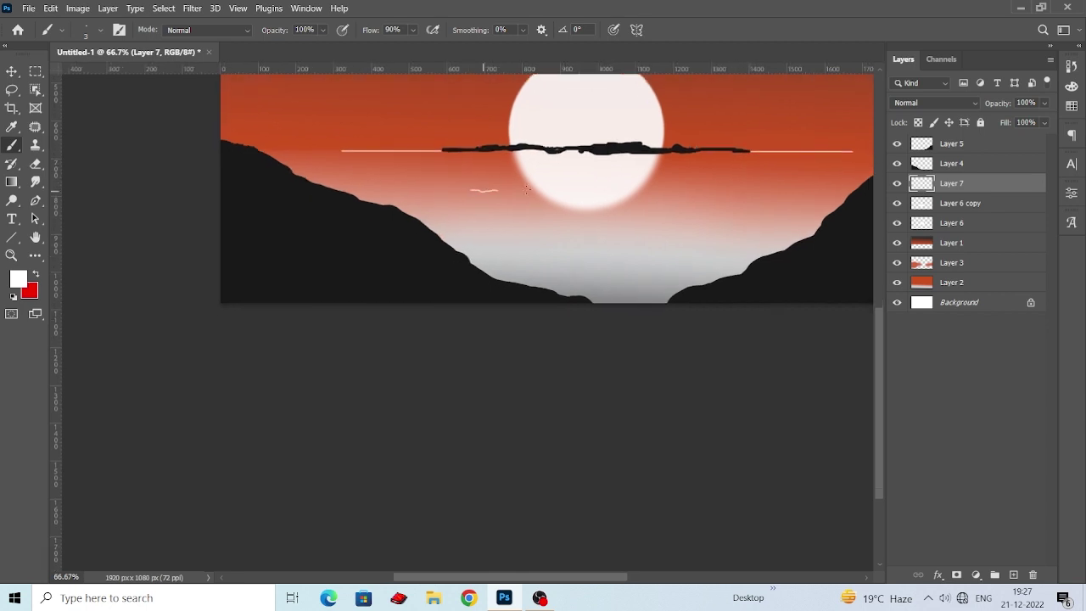
Paint several short white wave strokes across the water below the sun.
{"action": "left_click_drag", "start_coordinate": [643, 180], "coordinate": [678, 179]}
{"action": "scroll", "coordinate": [611, 212], "scroll_direction": "right", "scroll_amount": 2}
{"action": "scroll", "coordinate": [582, 245], "scroll_direction": "up", "scroll_amount": 1}
{"action": "left_click_drag", "start_coordinate": [603, 276], "coordinate": [643, 275]}
{"action": "scroll", "coordinate": [475, 280], "scroll_direction": "left", "scroll_amount": 1}
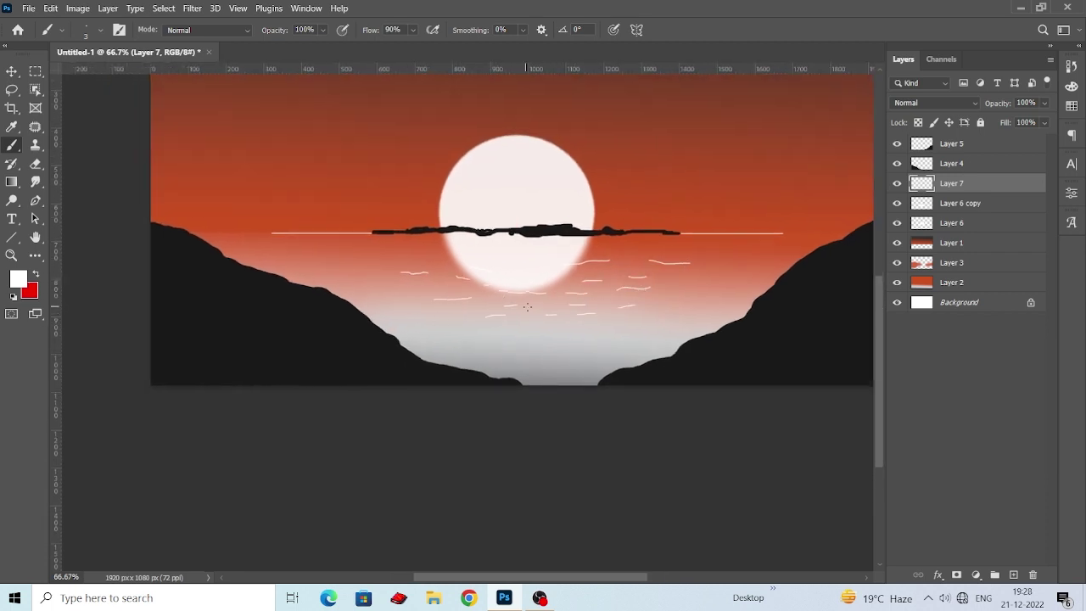
{"action": "scroll", "coordinate": [527, 289], "scroll_direction": "down", "scroll_amount": 1}
{"action": "mouse_move", "coordinate": [527, 307]}
{"action": "left_mouse_down"}
{"action": "mouse_move", "coordinate": [628, 295]}
{"action": "mouse_move", "coordinate": [585, 280]}
{"action": "left_mouse_up"}
{"action": "scroll", "coordinate": [543, 297], "scroll_direction": "down", "scroll_amount": 1}
{"action": "scroll", "coordinate": [611, 254], "scroll_direction": "up", "scroll_amount": 1}
{"action": "left_click_drag", "start_coordinate": [614, 235], "coordinate": [642, 235]}
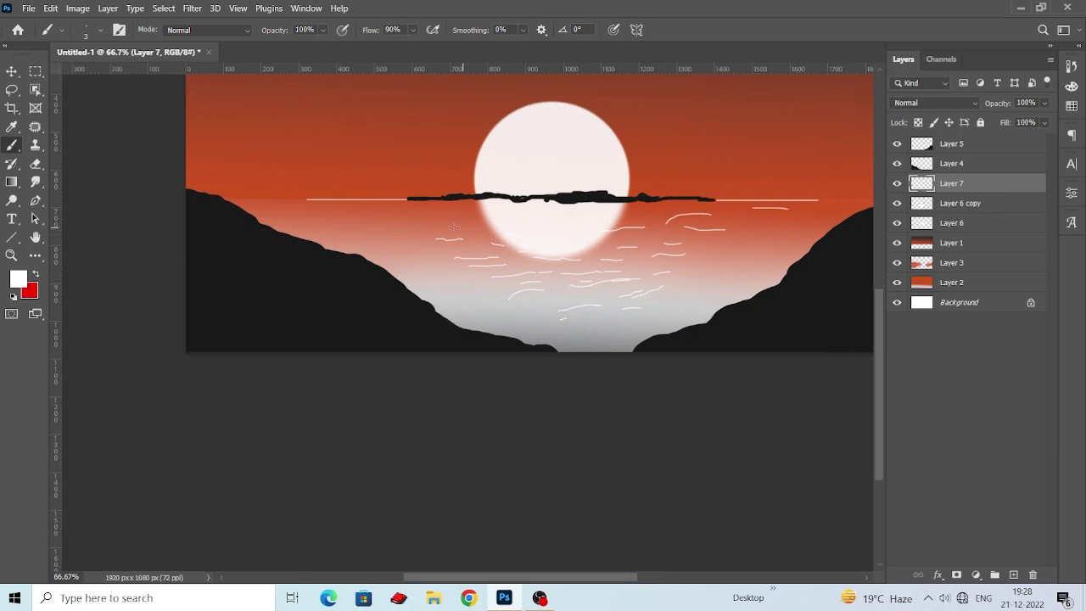
{"action": "left_click_drag", "start_coordinate": [414, 226], "coordinate": [465, 226]}
{"action": "left_click_drag", "start_coordinate": [530, 215], "coordinate": [509, 243]}
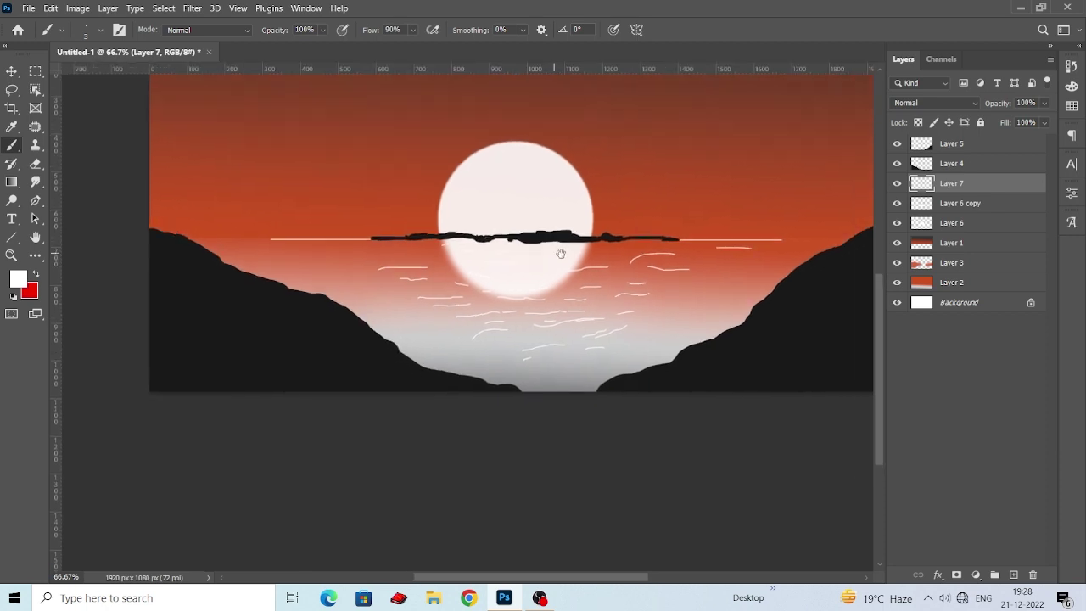
{"action": "scroll", "coordinate": [560, 249], "scroll_direction": "down", "scroll_amount": 2}
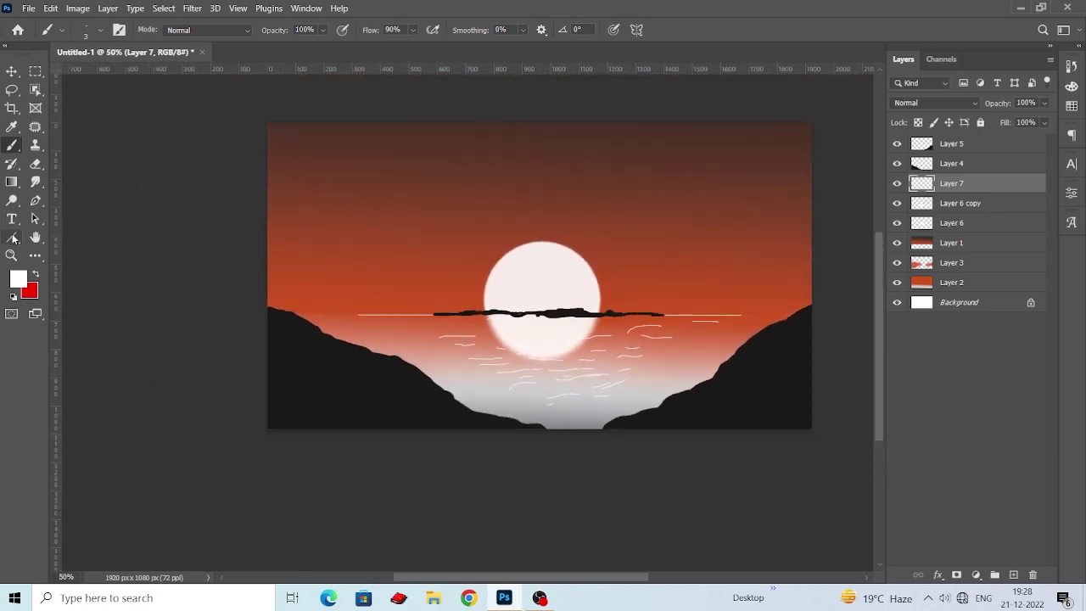
Switch to the Custom Shape Tool and pick the sailing-ship shape from the Boats set.
{"action": "right_click", "coordinate": [11, 238]}
{"action": "left_click", "coordinate": [68, 276]}
{"action": "key", "text": "shift+u"}
{"action": "key", "text": "shift+u"}
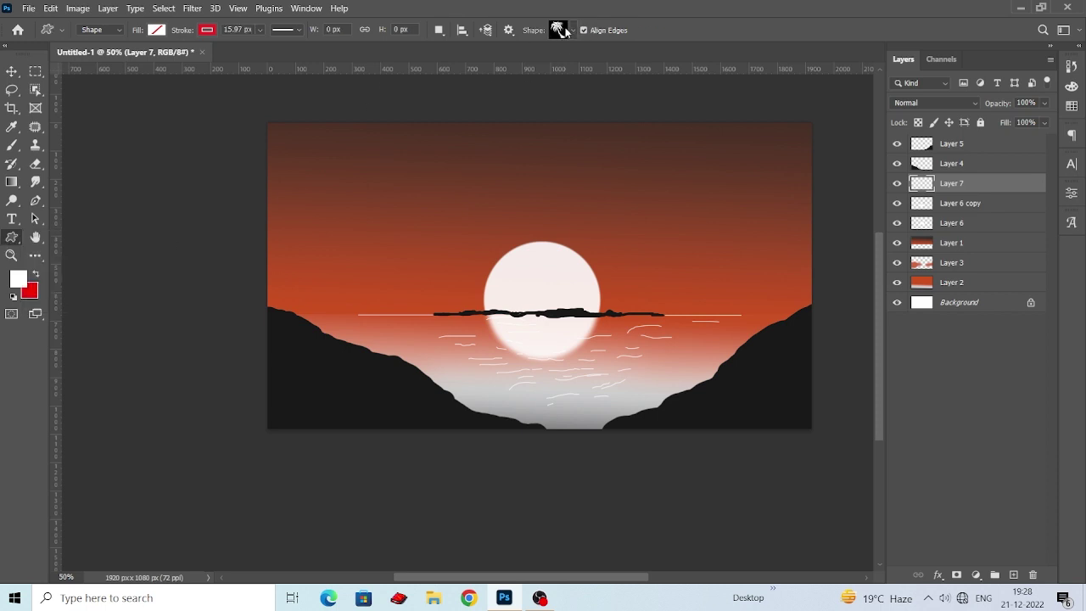
{"action": "left_click", "coordinate": [572, 31]}
{"action": "left_click", "coordinate": [485, 100]}
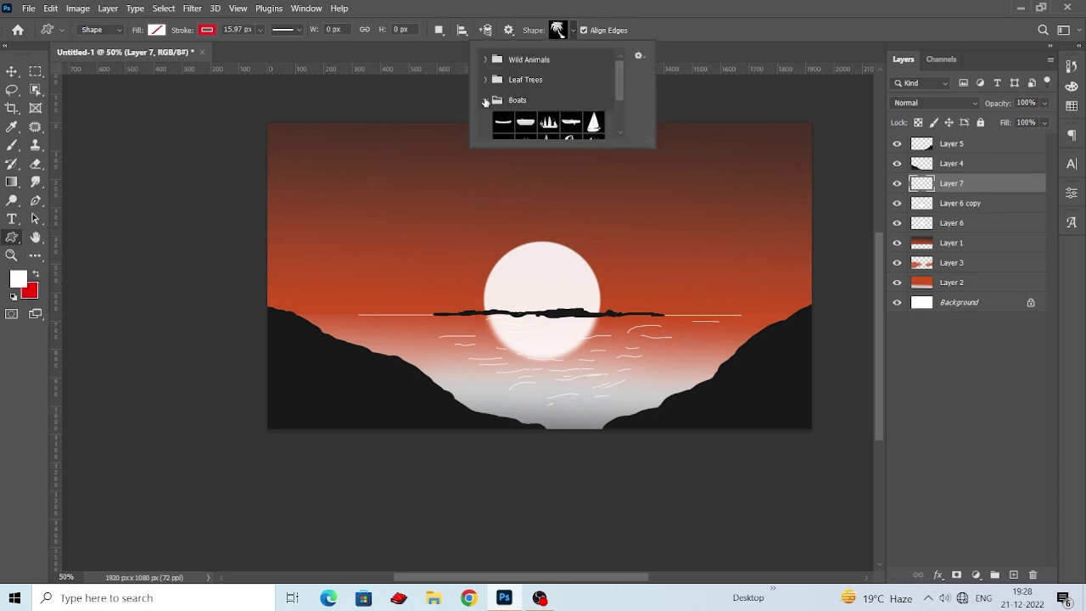
{"action": "left_click", "coordinate": [485, 100]}
{"action": "left_click", "coordinate": [485, 121]}
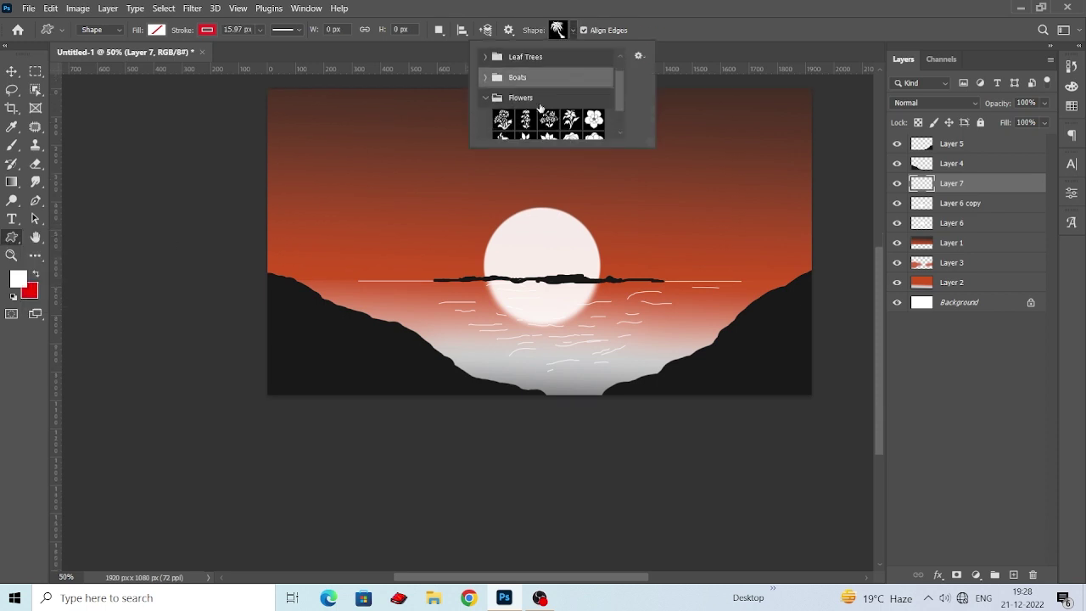
{"action": "left_click", "coordinate": [496, 76]}
{"action": "left_click", "coordinate": [497, 76]}
{"action": "left_click", "coordinate": [497, 76]}
{"action": "left_click", "coordinate": [492, 96]}
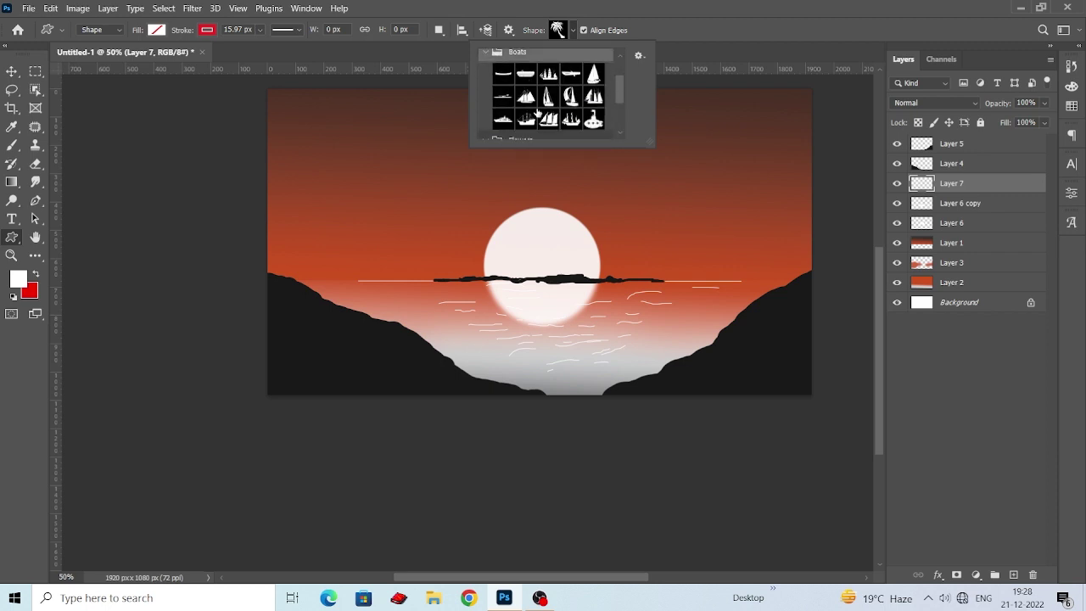
{"action": "left_click", "coordinate": [526, 96]}
On a new layer with a dark foreground colour, draw the sailing ship below the sun.
{"action": "left_click", "coordinate": [1012, 575]}
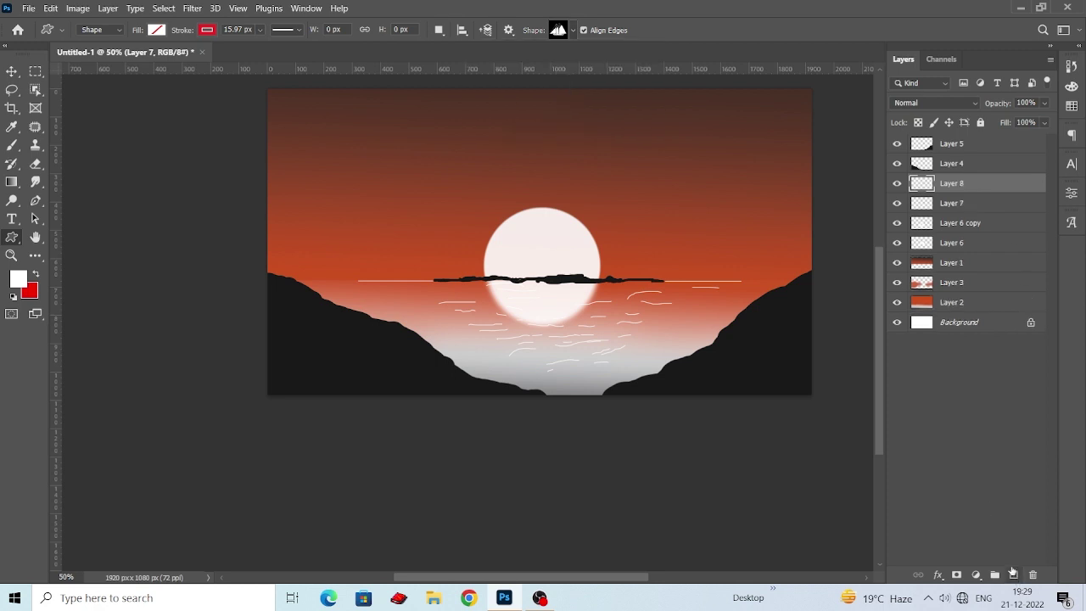
{"action": "left_click", "coordinate": [18, 280]}
{"action": "left_click", "coordinate": [538, 329]}
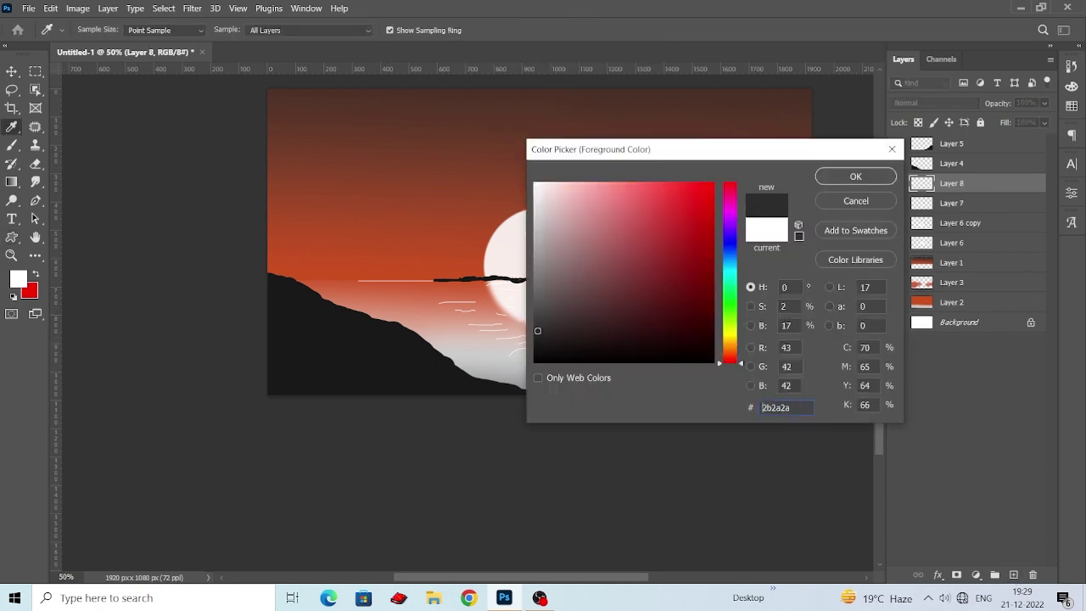
{"action": "left_click", "coordinate": [537, 338]}
{"action": "left_click", "coordinate": [856, 175]}
{"action": "left_click_drag", "start_coordinate": [497, 288], "coordinate": [601, 321]}
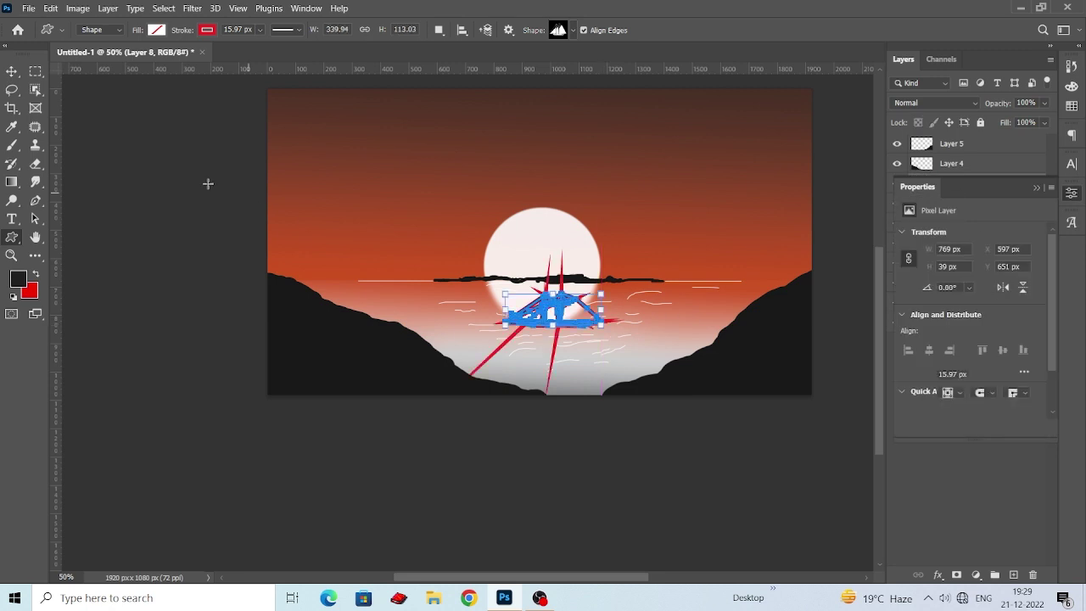
Give the ship a black fill with no outline and nudge it up beneath the sun.
{"action": "left_click", "coordinate": [208, 33]}
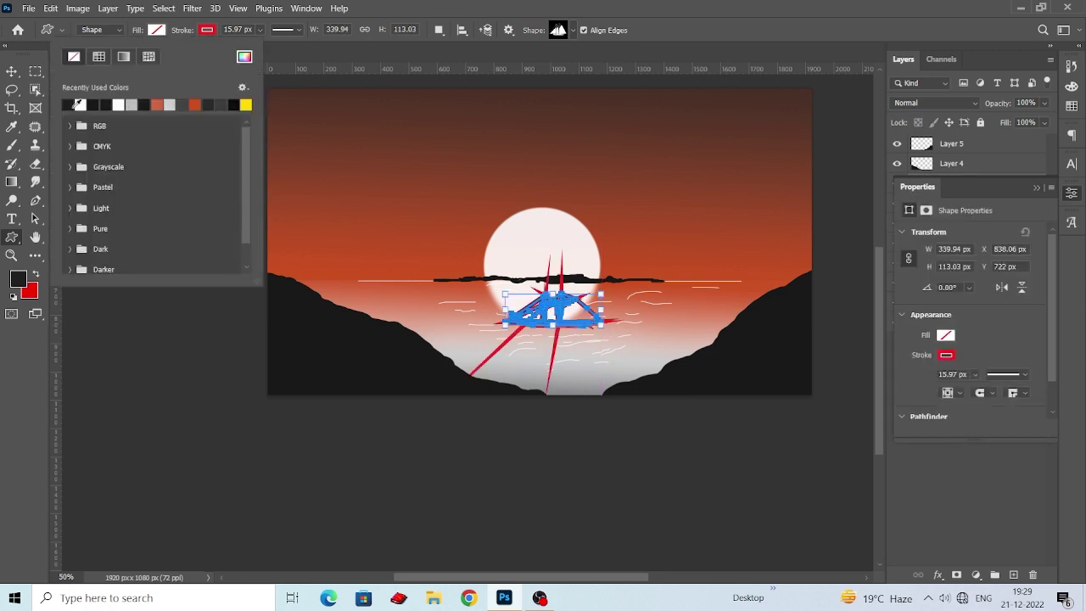
{"action": "left_click", "coordinate": [72, 104]}
{"action": "left_click", "coordinate": [207, 30]}
{"action": "left_click", "coordinate": [124, 56]}
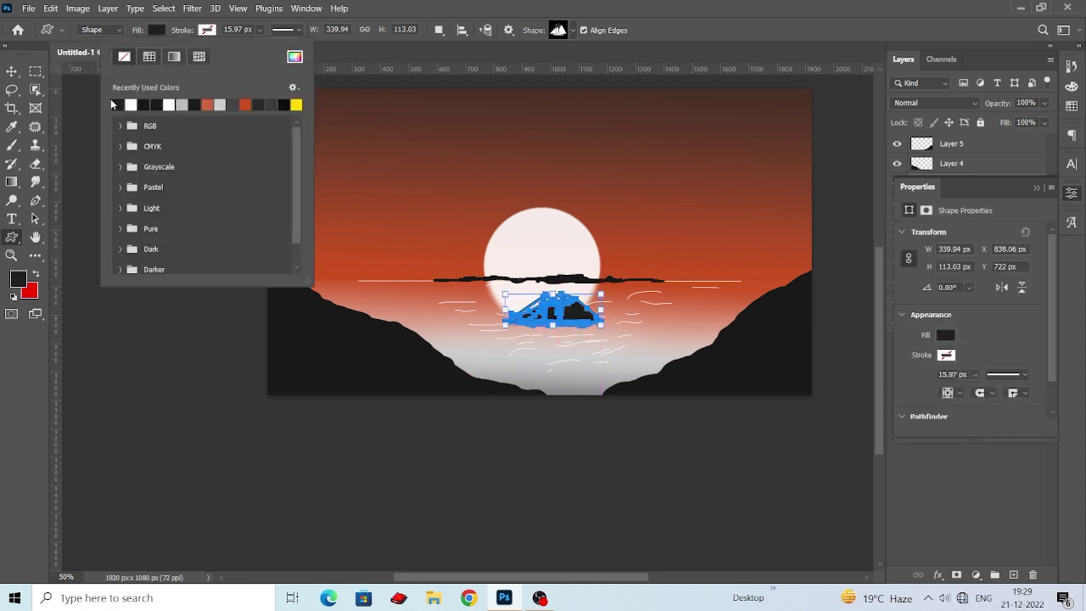
{"action": "key", "text": "Return"}
{"action": "key", "text": "v"}
{"action": "left_click_drag", "start_coordinate": [564, 307], "coordinate": [562, 296]}
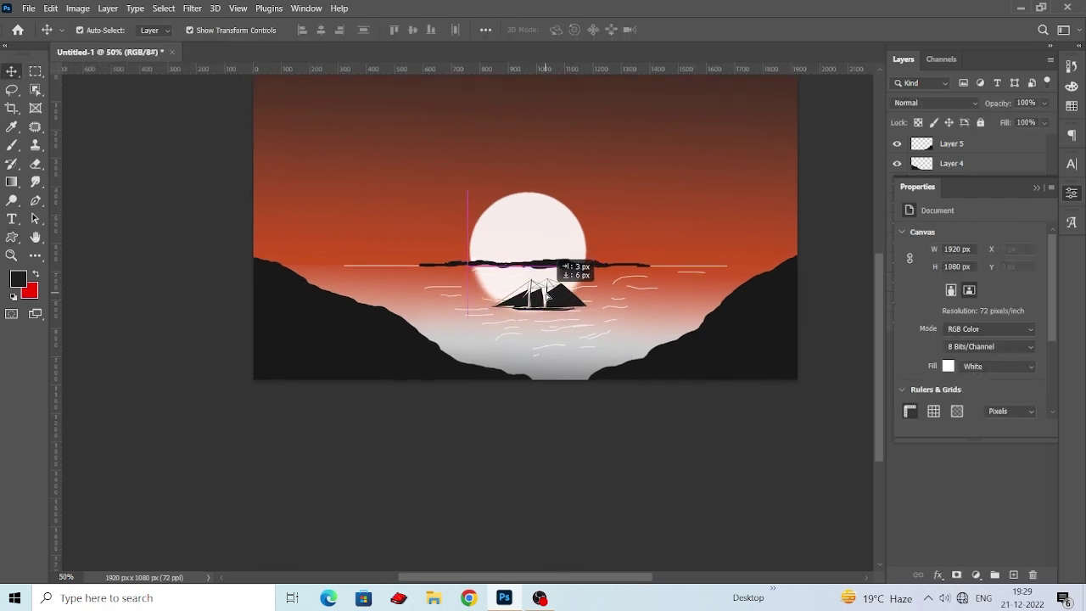
{"action": "left_click", "coordinate": [277, 264]}
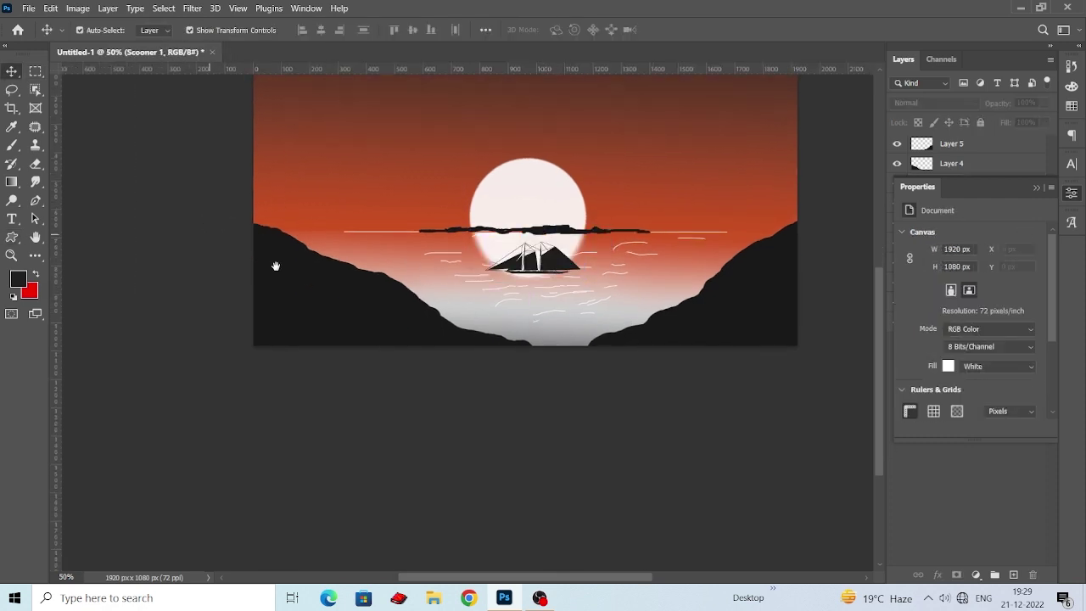
Add a new layer above Layer 1 and set up a 300 px soft round brush.
{"action": "left_click_drag", "start_coordinate": [367, 302], "coordinate": [402, 334]}
{"action": "left_click", "coordinate": [511, 185]}
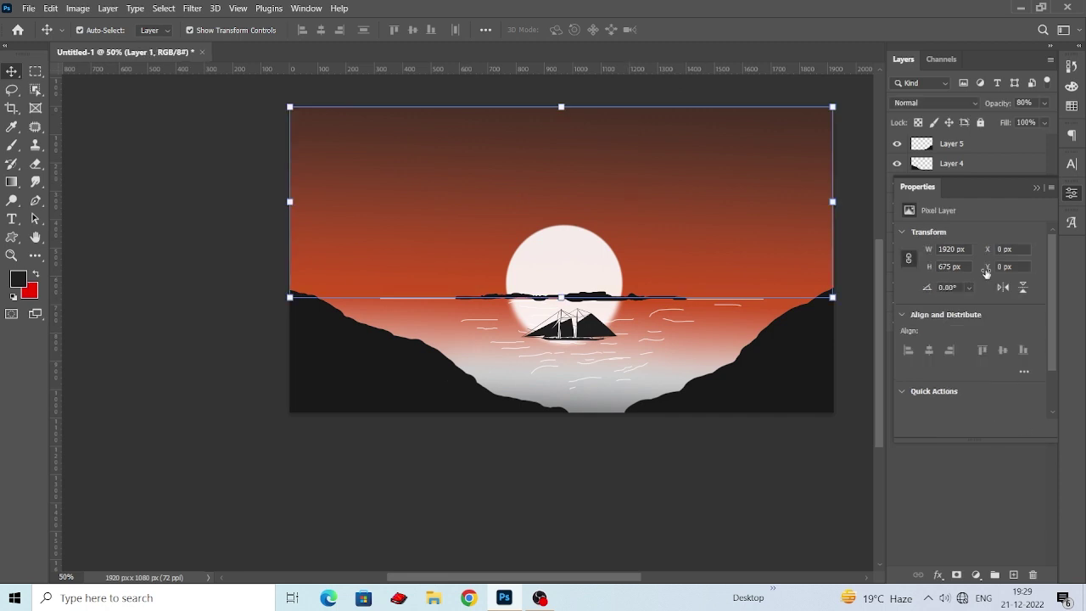
{"action": "left_click", "coordinate": [1036, 187]}
{"action": "left_click", "coordinate": [1013, 574]}
{"action": "key", "text": "b"}
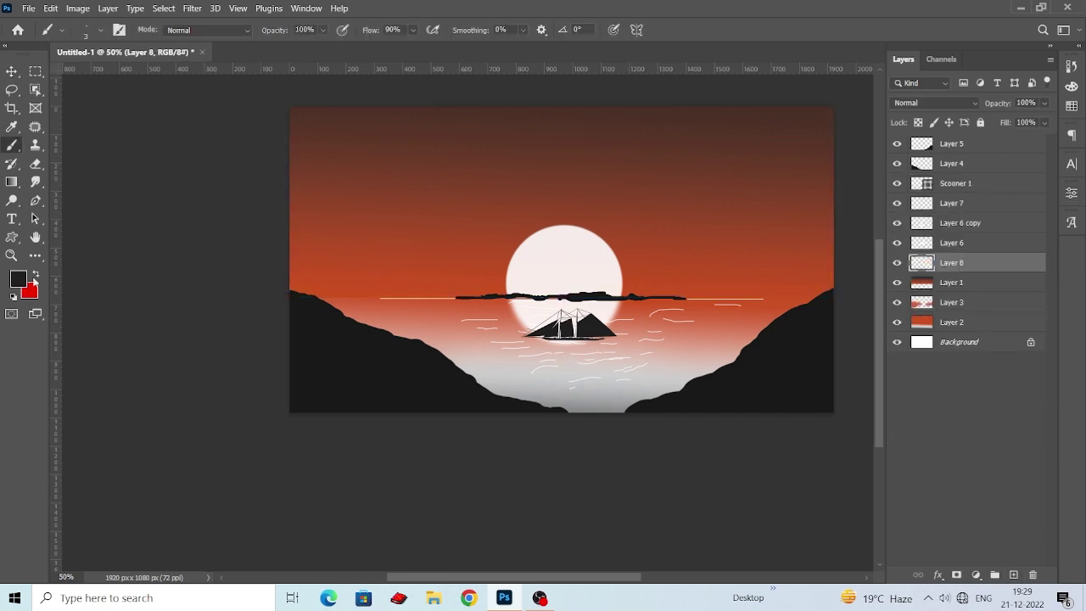
{"action": "key", "text": "bracketright"}
{"action": "key", "text": "bracketright"}
{"action": "key", "text": "bracketright"}
{"action": "left_click", "coordinate": [1045, 103]}
{"action": "left_click_drag", "start_coordinate": [1050, 122], "coordinate": [1013, 122]}
{"action": "left_click", "coordinate": [86, 30]}
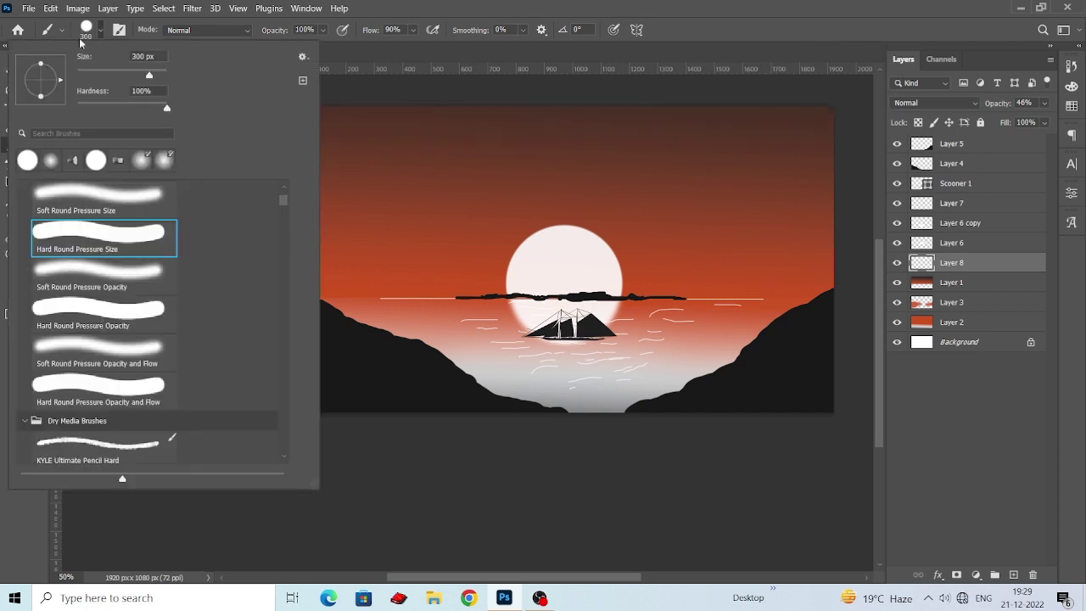
{"action": "left_click", "coordinate": [97, 194]}
{"action": "left_click", "coordinate": [453, 534]}
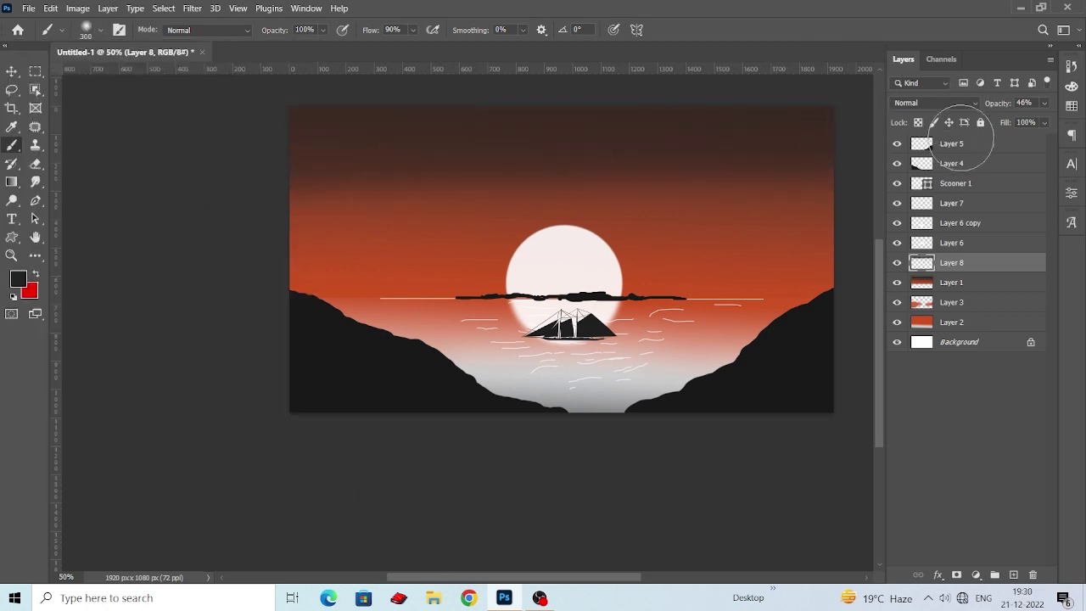
Paint darkness across the top of the sky on the new layer at full opacity.
{"action": "left_click", "coordinate": [18, 279]}
{"action": "left_click", "coordinate": [848, 180]}
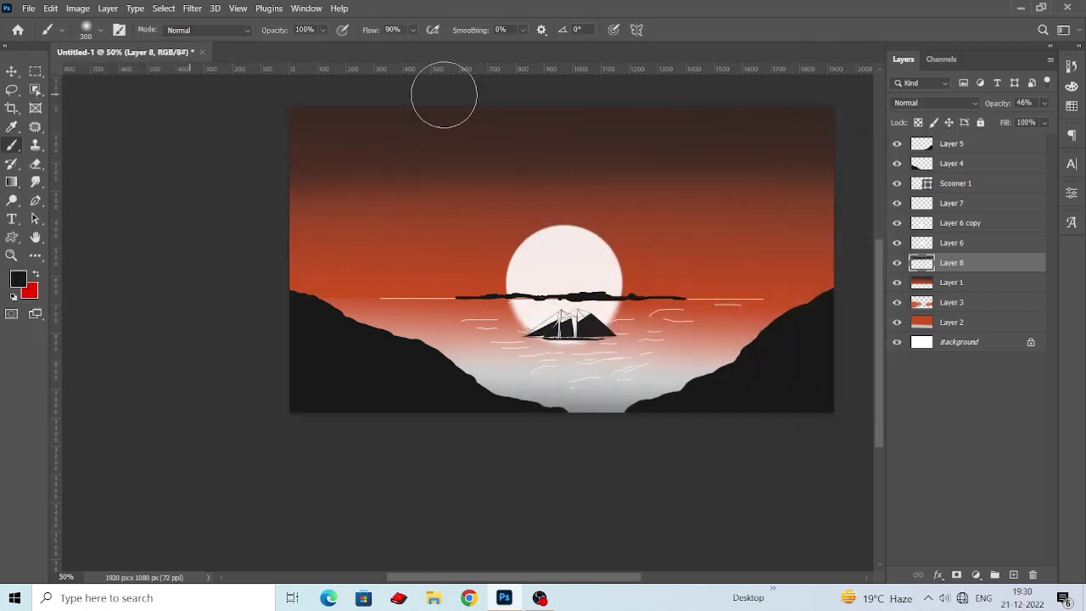
{"action": "left_click", "coordinate": [1044, 103]}
{"action": "left_click_drag", "start_coordinate": [1012, 123], "coordinate": [1035, 123]}
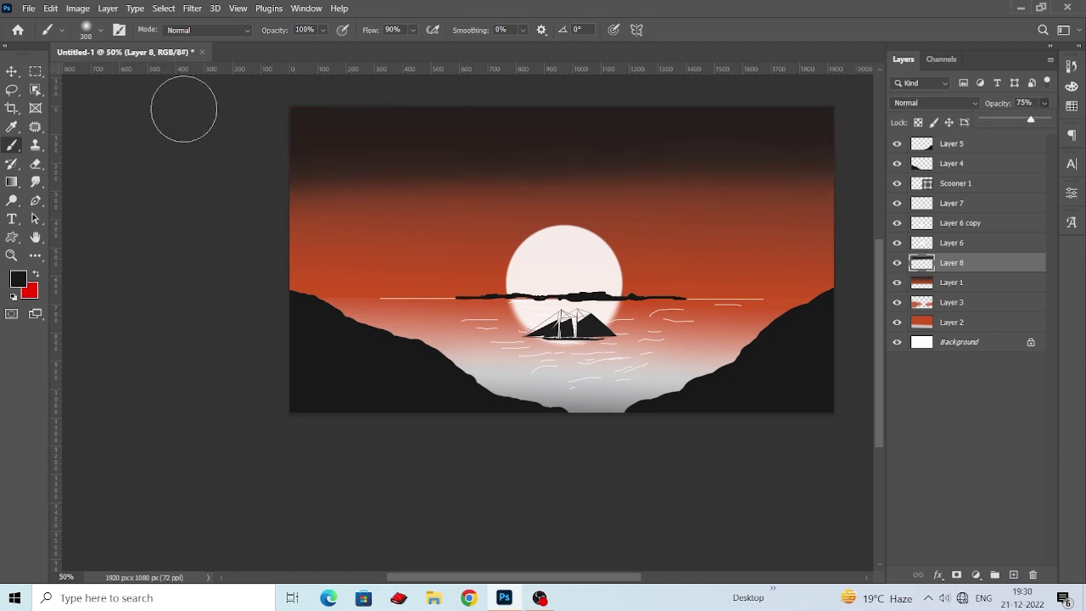
{"action": "left_click", "coordinate": [1044, 105]}
{"action": "left_click_drag", "start_coordinate": [984, 124], "coordinate": [1049, 123]}
Set Layer 8's opacity to 66% and add two new empty layers.
{"action": "left_click", "coordinate": [1012, 575]}
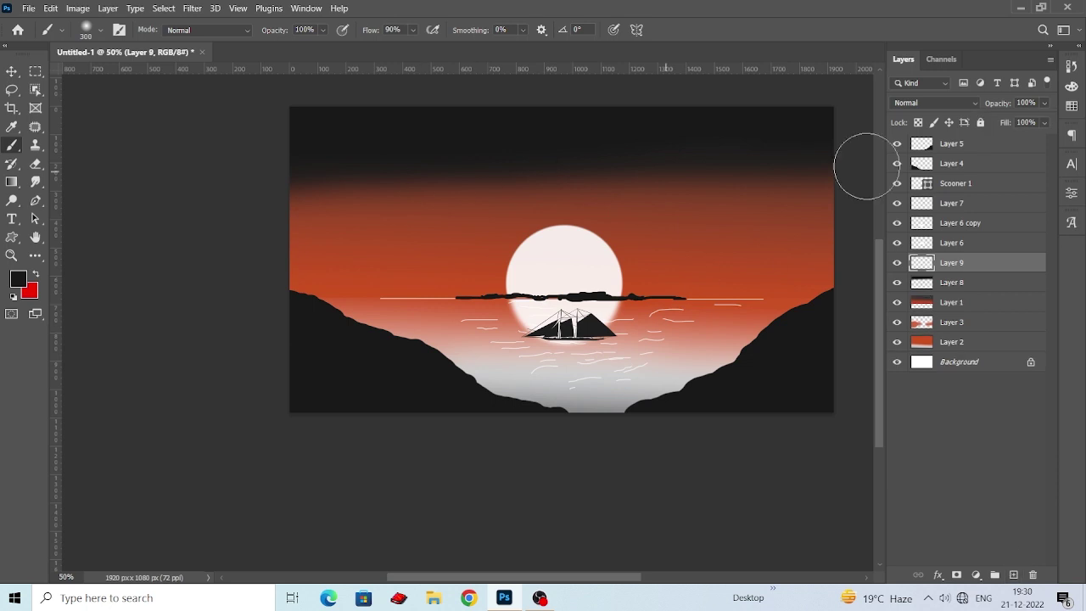
{"action": "left_click", "coordinate": [952, 282]}
{"action": "left_click", "coordinate": [1043, 103]}
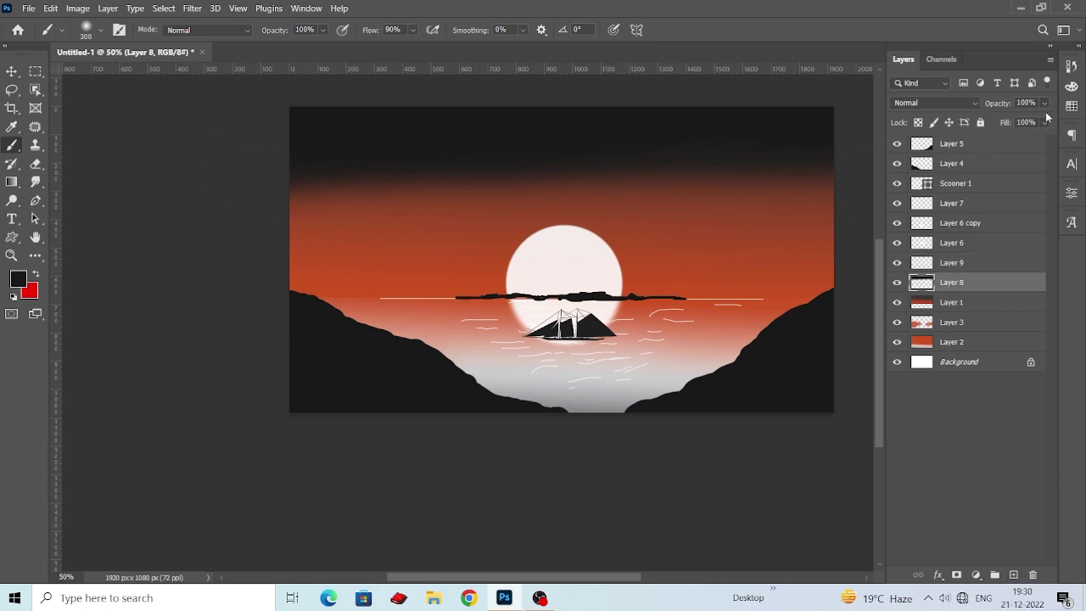
{"action": "left_click_drag", "start_coordinate": [1049, 123], "coordinate": [1026, 121]}
{"action": "left_click", "coordinate": [1012, 575]}
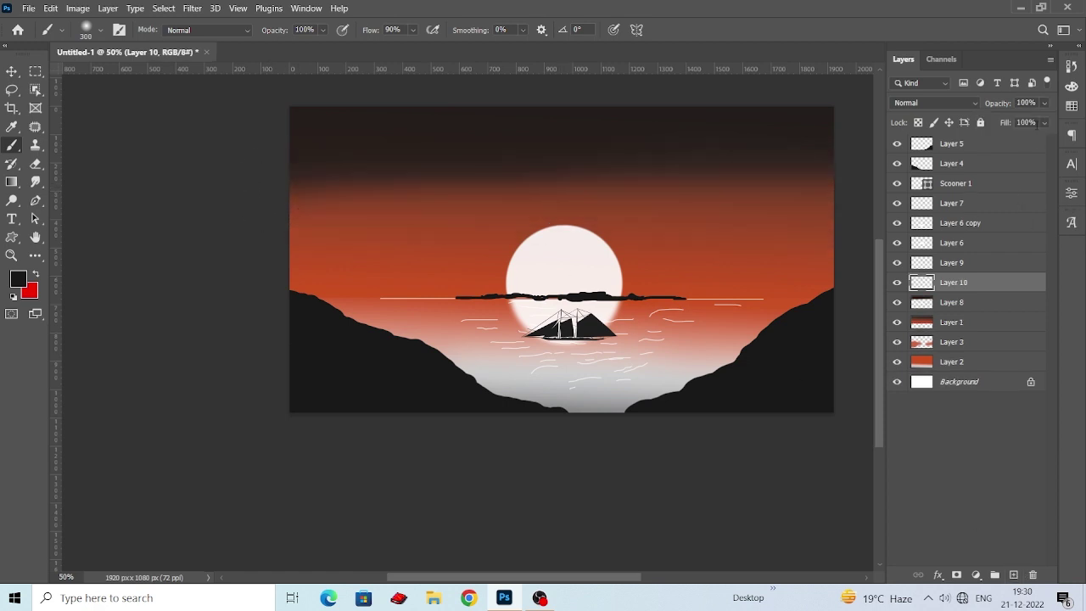
Drop Layer 10 to 21% opacity and brush a faint mid-grey stroke over the upper-left sky.
{"action": "left_click_drag", "start_coordinate": [1015, 122], "coordinate": [989, 122]}
{"action": "scroll", "coordinate": [280, 204], "scroll_direction": "down", "scroll_amount": 2}
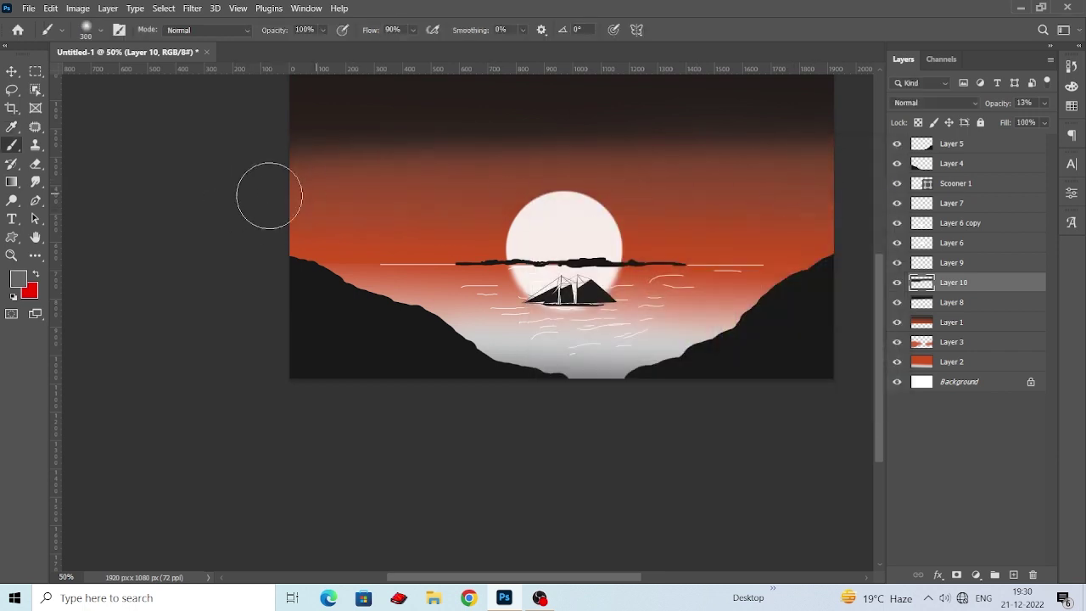
{"action": "scroll", "coordinate": [582, 181], "scroll_direction": "up", "scroll_amount": 1}
{"action": "scroll", "coordinate": [483, 195], "scroll_direction": "up", "scroll_amount": 1}
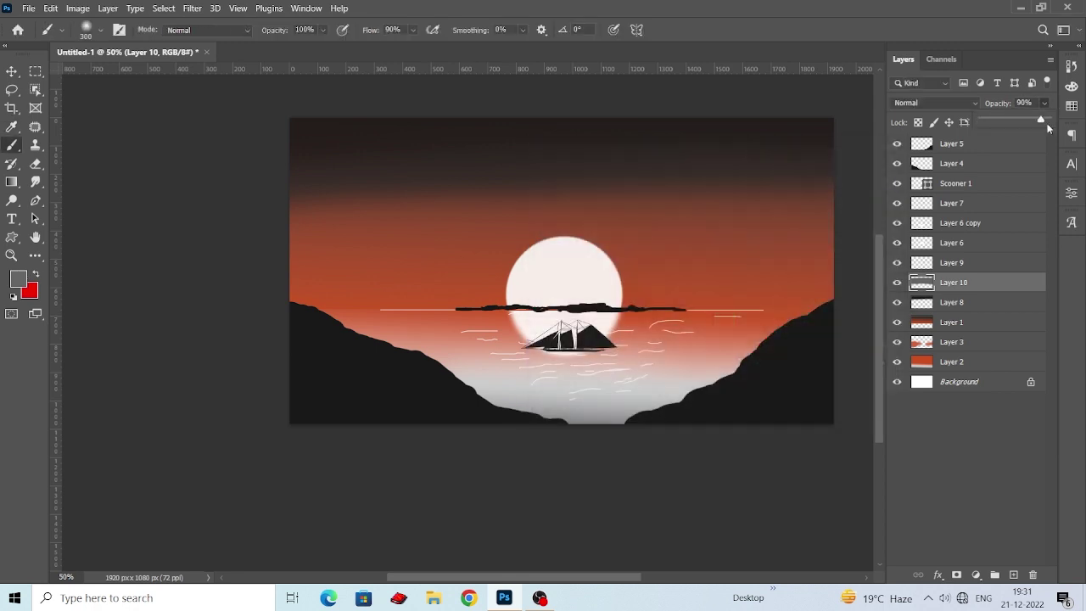
{"action": "left_click_drag", "start_coordinate": [1047, 123], "coordinate": [994, 124]}
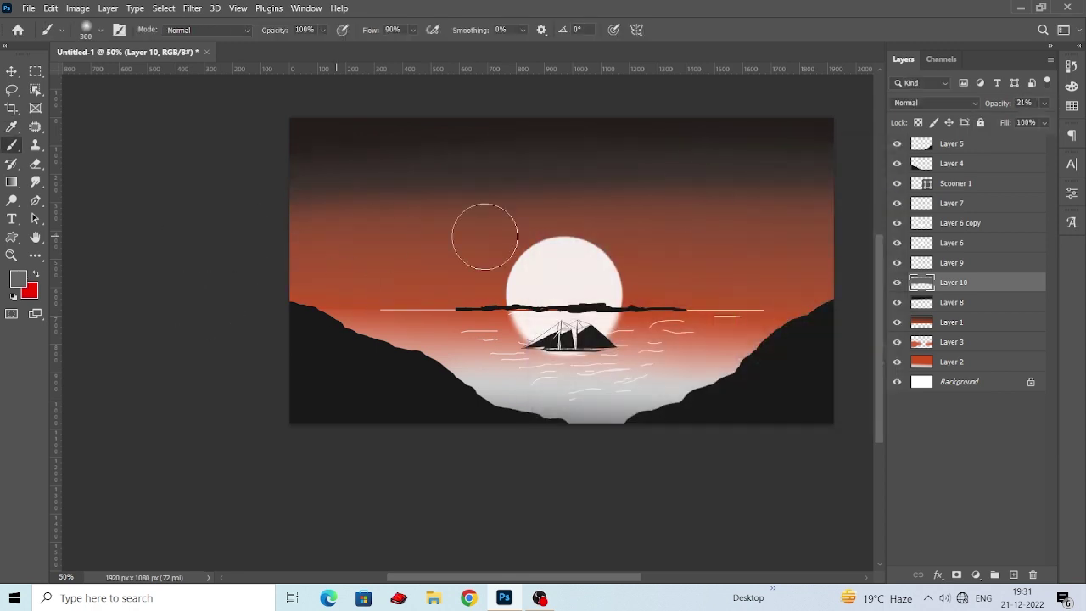
{"action": "left_click_drag", "start_coordinate": [363, 187], "coordinate": [327, 146]}
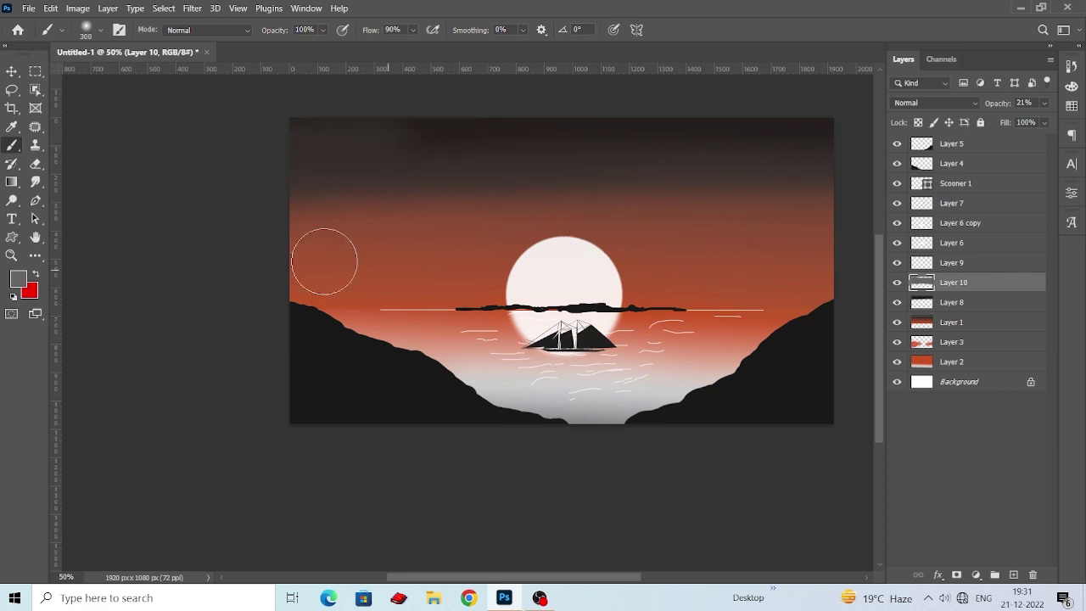
Switch to the Custom Shape Tool and pick the palm-tree shape from the Leaf Trees group.
{"action": "left_click_drag", "start_coordinate": [657, 354], "coordinate": [653, 294]}
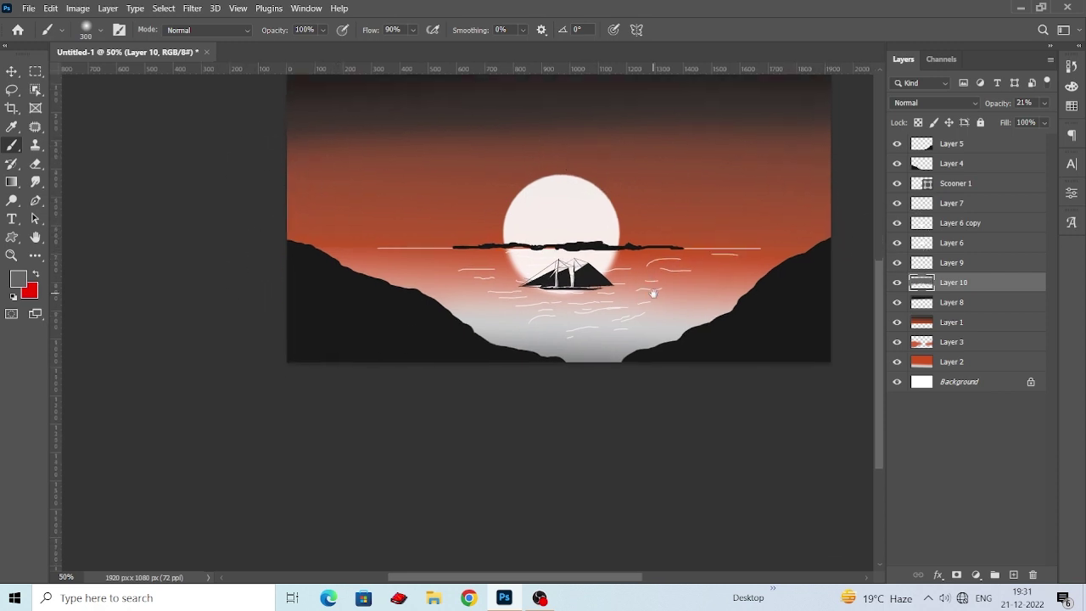
{"action": "right_click", "coordinate": [12, 238]}
{"action": "left_click", "coordinate": [85, 305]}
{"action": "left_click", "coordinate": [573, 30]}
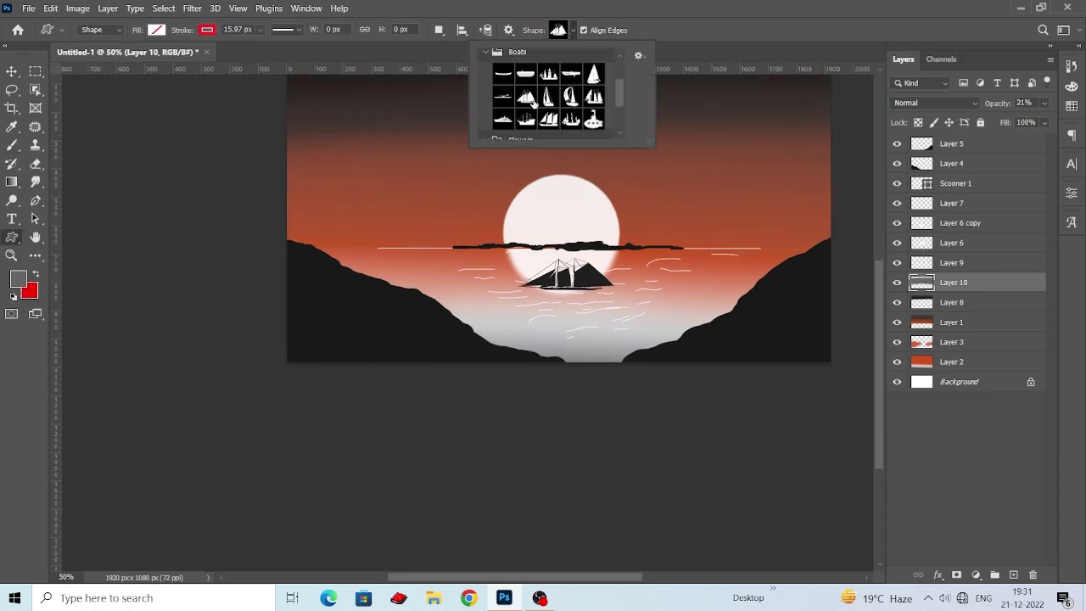
{"action": "scroll", "coordinate": [531, 102], "scroll_direction": "down", "scroll_amount": 2}
{"action": "scroll", "coordinate": [532, 103], "scroll_direction": "up", "scroll_amount": 2}
{"action": "scroll", "coordinate": [509, 102], "scroll_direction": "up", "scroll_amount": 3}
{"action": "left_click", "coordinate": [487, 100]}
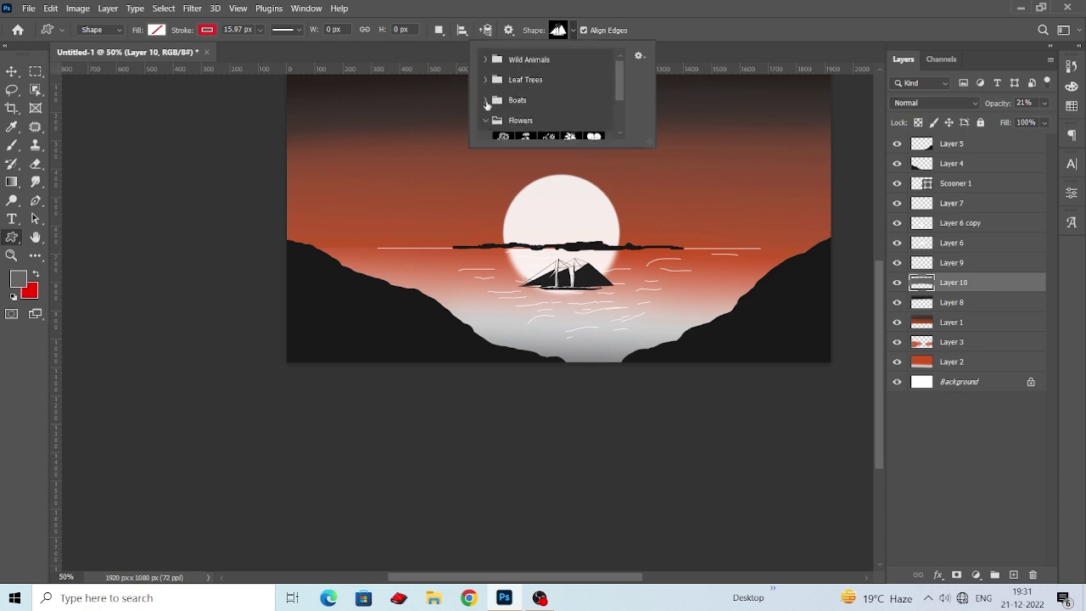
{"action": "left_click", "coordinate": [486, 101]}
{"action": "left_click", "coordinate": [486, 69]}
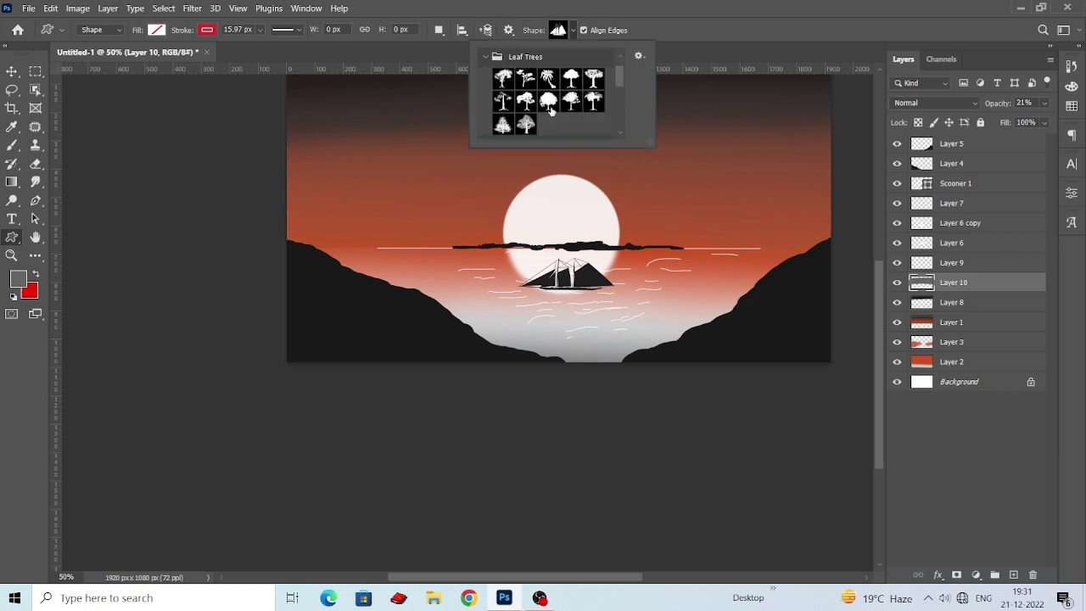
{"action": "left_click", "coordinate": [548, 78]}
Draw the palm on the right hillside with near-black fill and no stroke, then select it.
{"action": "scroll", "coordinate": [768, 268], "scroll_direction": "up", "scroll_amount": 1}
{"action": "scroll", "coordinate": [670, 206], "scroll_direction": "up", "scroll_amount": 1}
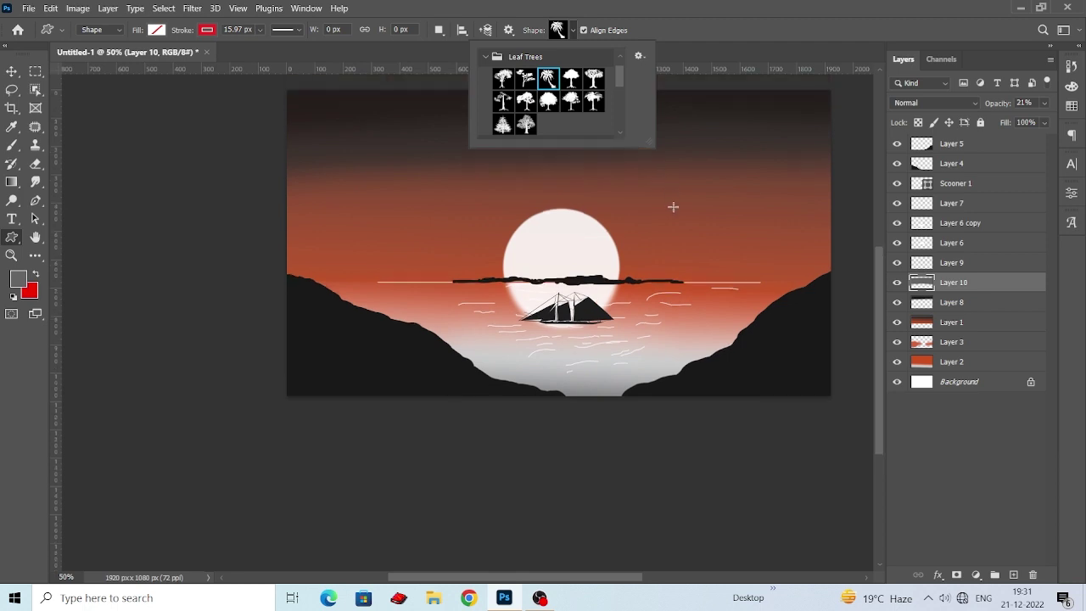
{"action": "scroll", "coordinate": [679, 221], "scroll_direction": "up", "scroll_amount": 1}
{"action": "left_click_drag", "start_coordinate": [620, 160], "coordinate": [757, 382]}
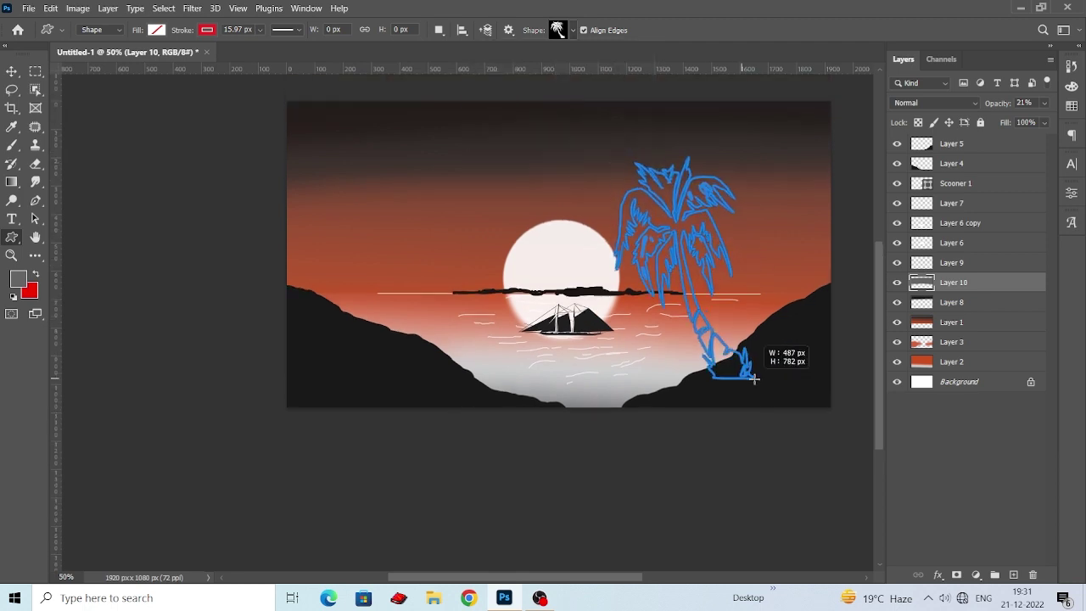
{"action": "left_click", "coordinate": [156, 30]}
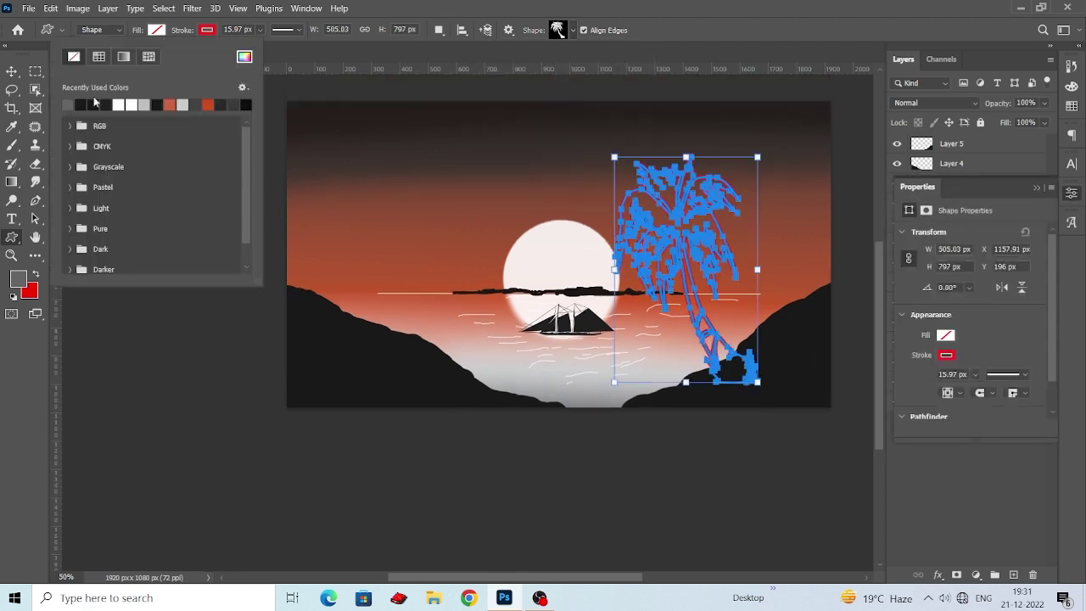
{"action": "left_click", "coordinate": [85, 104]}
{"action": "left_click", "coordinate": [208, 30]}
{"action": "left_click", "coordinate": [124, 56]}
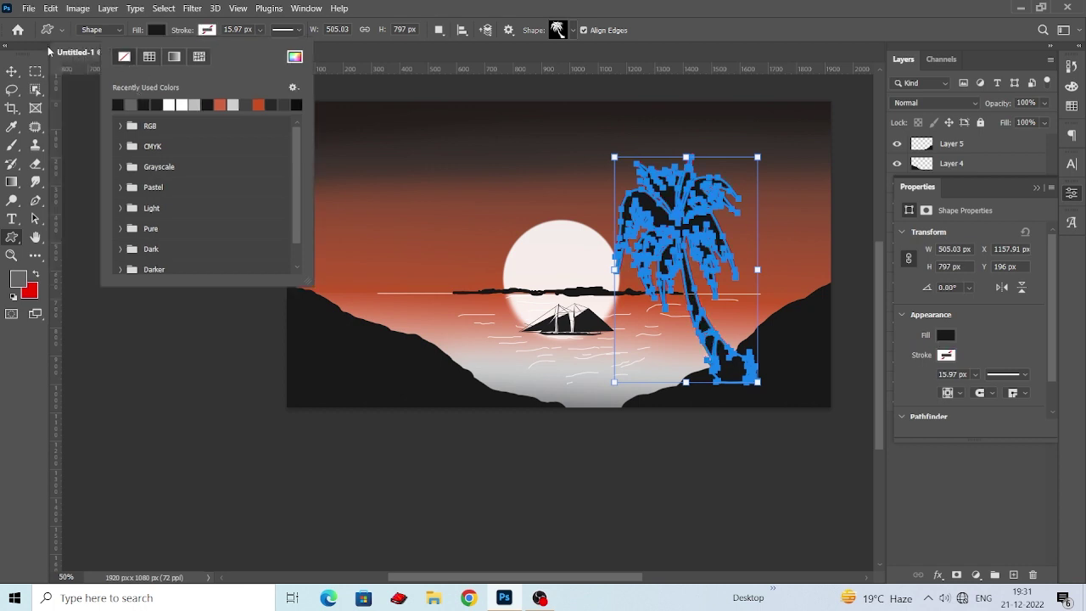
{"action": "left_click", "coordinate": [218, 311]}
{"action": "key", "text": "v"}
{"action": "left_click", "coordinate": [713, 360]}
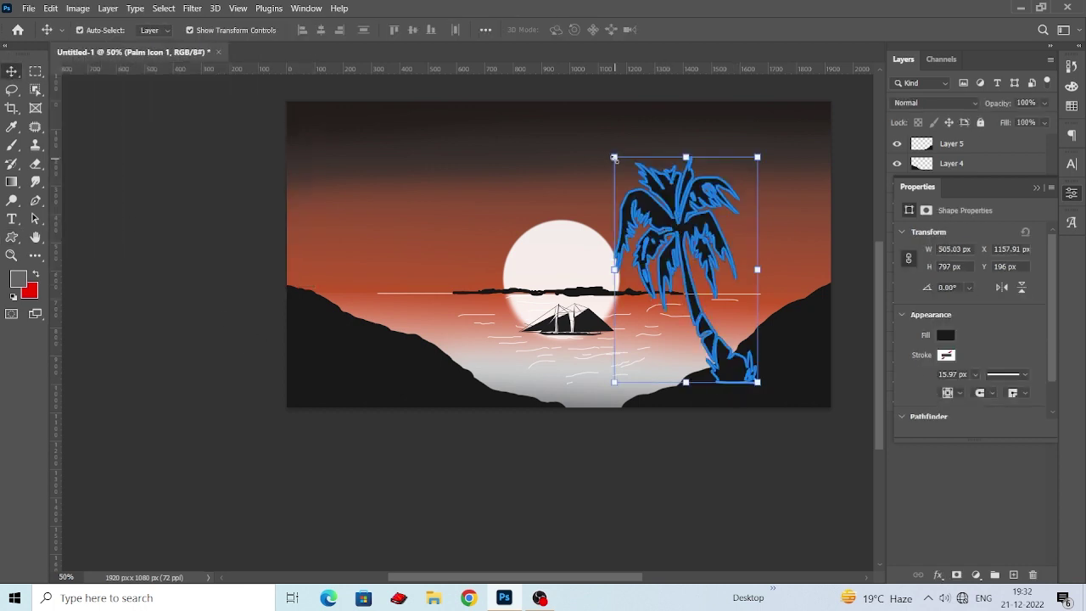
Enlarge the palm to about 121% and place a resized copy up to the right.
{"action": "left_click_drag", "start_coordinate": [612, 154], "coordinate": [586, 109]}
{"action": "left_click_drag", "start_coordinate": [640, 201], "coordinate": [575, 208]}
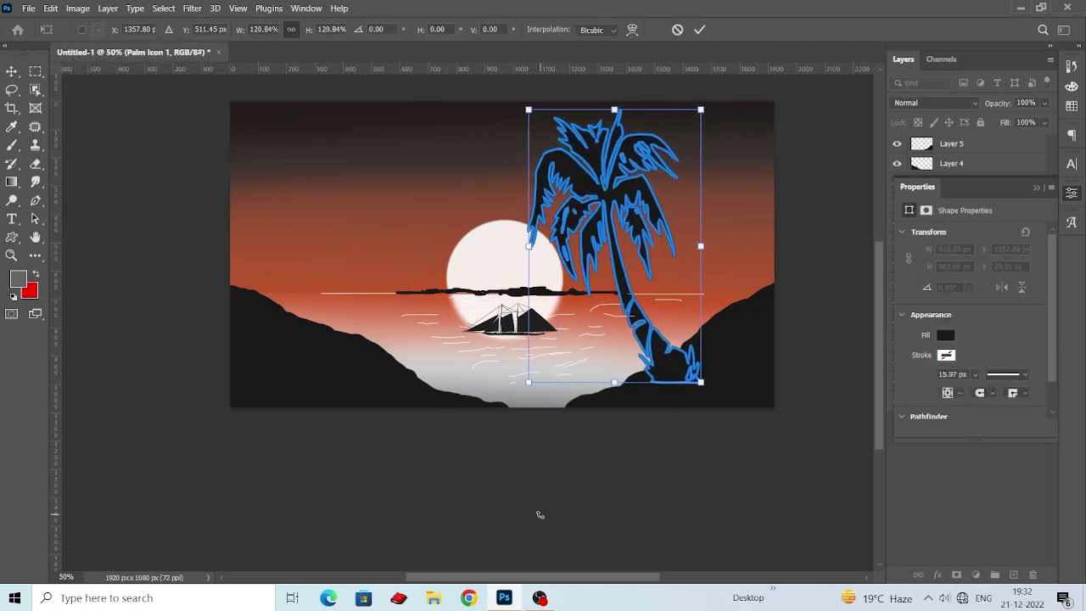
{"action": "key", "text": "Return"}
{"action": "mouse_move", "coordinate": [574, 272]}
{"action": "left_mouse_down"}
{"action": "mouse_move", "coordinate": [656, 227]}
{"action": "mouse_move", "coordinate": [670, 264]}
{"action": "left_mouse_up"}
{"action": "key", "text": "ctrl+t"}
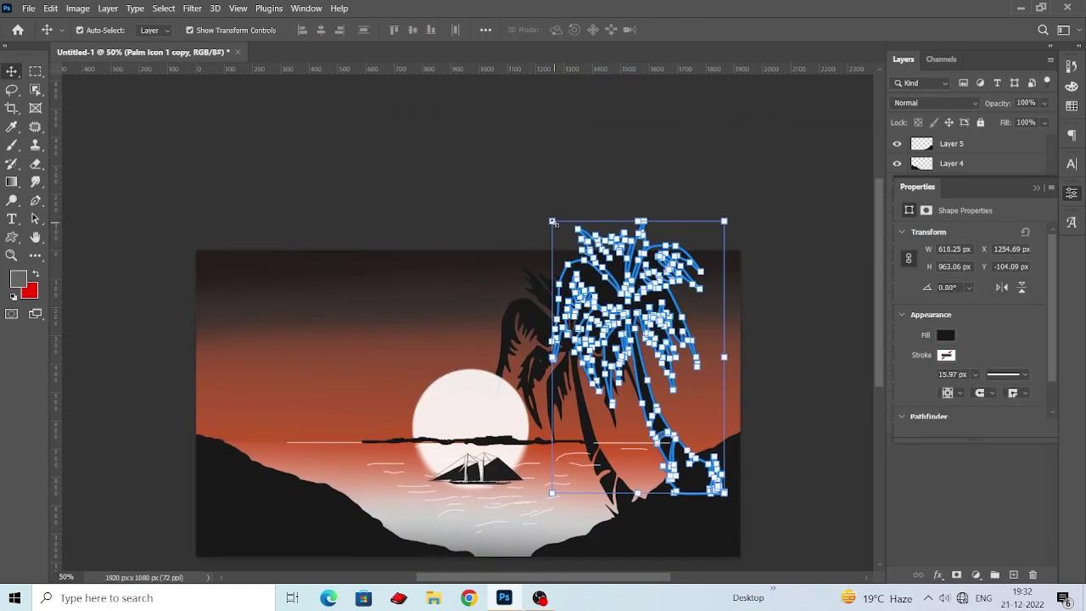
{"action": "key", "text": "Return"}
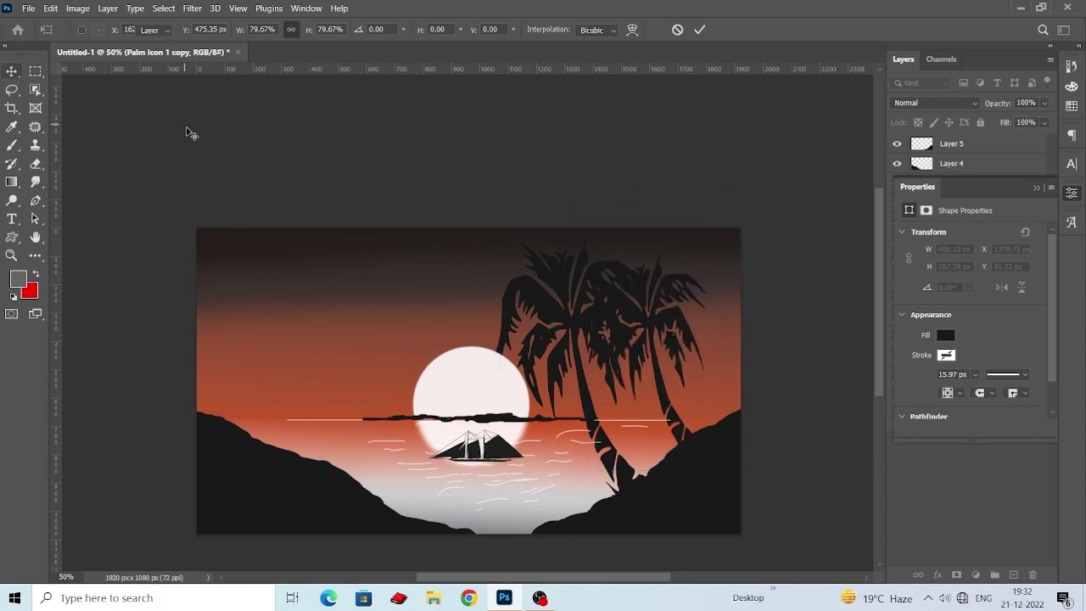
{"action": "mouse_move", "coordinate": [597, 348]}
{"action": "left_mouse_down"}
{"action": "mouse_move", "coordinate": [596, 270]}
{"action": "mouse_move", "coordinate": [663, 263]}
{"action": "left_mouse_up"}
Copy a palm to the left hill, flip it horizontally and move it into place.
{"action": "left_click_drag", "start_coordinate": [612, 188], "coordinate": [340, 200]}
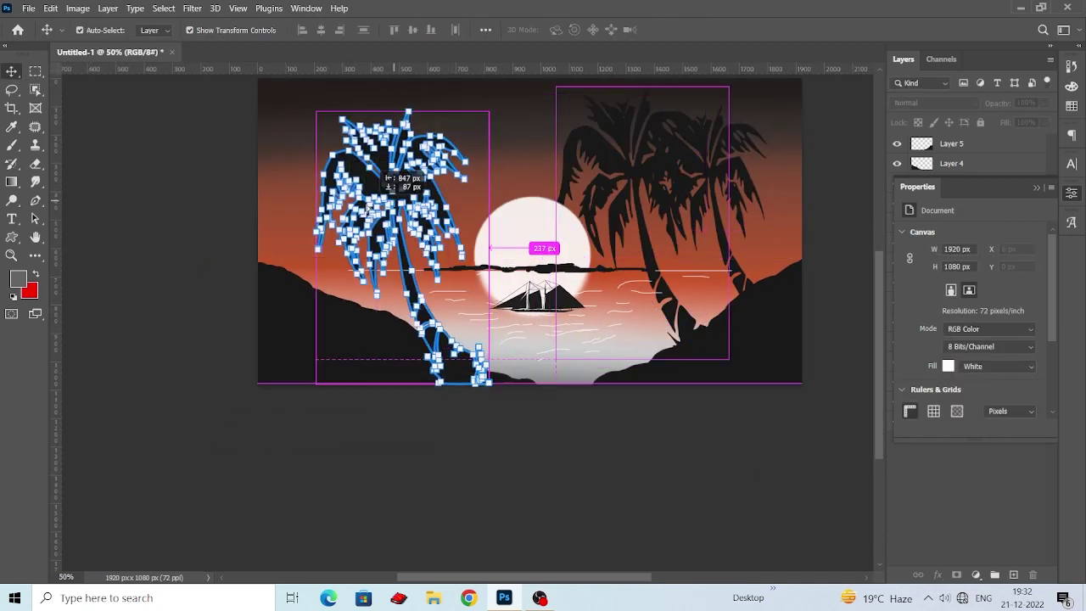
{"action": "right_click", "coordinate": [365, 195]}
{"action": "left_click", "coordinate": [399, 204]}
{"action": "left_click", "coordinate": [51, 8]}
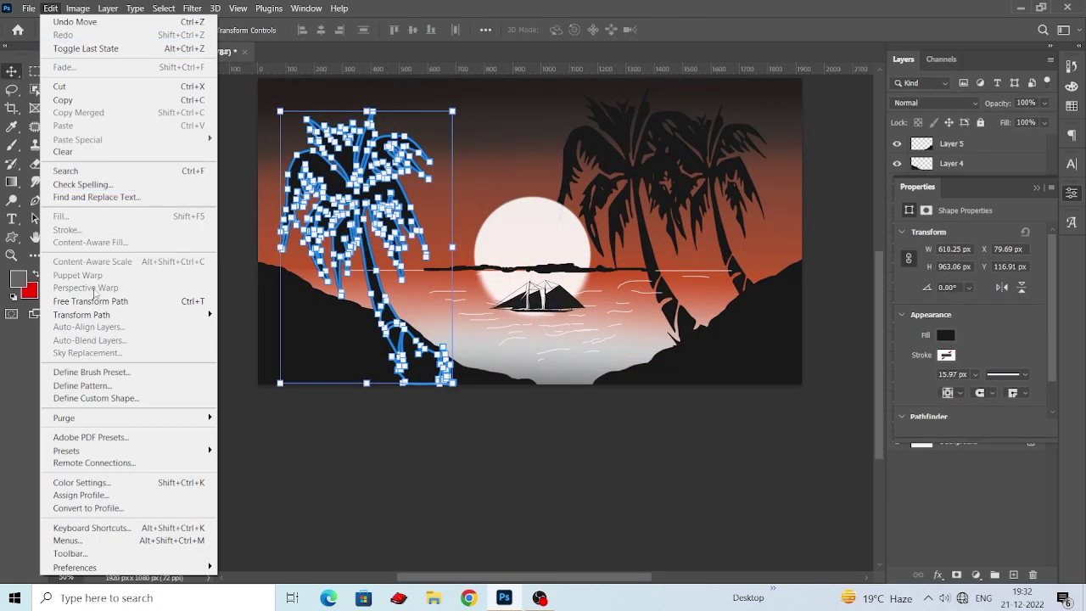
{"action": "left_click", "coordinate": [102, 310]}
{"action": "right_click", "coordinate": [315, 204]}
{"action": "left_click", "coordinate": [372, 482]}
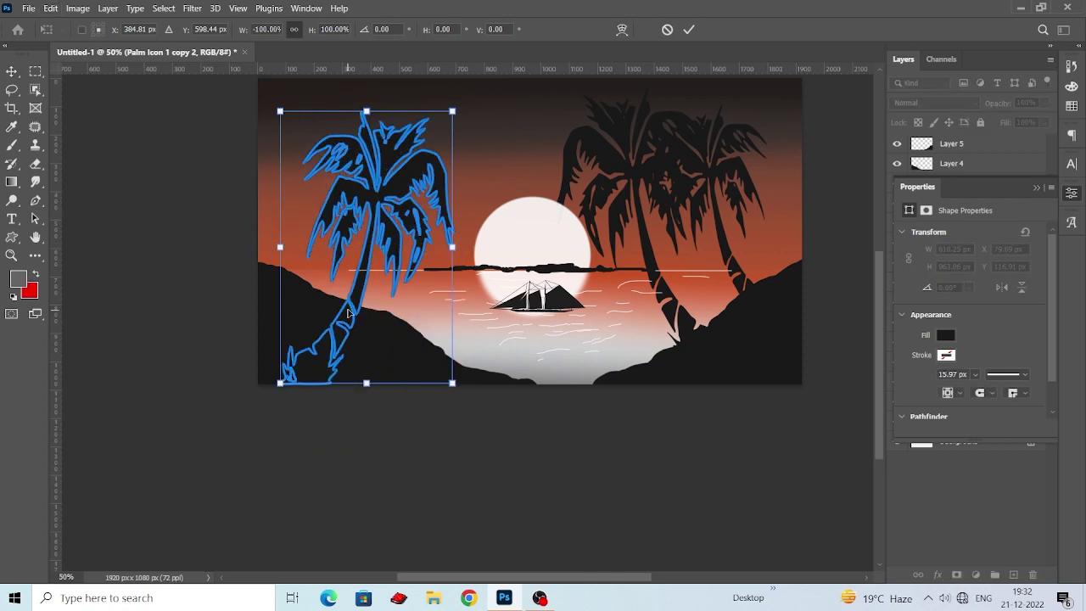
{"action": "left_click_drag", "start_coordinate": [333, 316], "coordinate": [376, 287]}
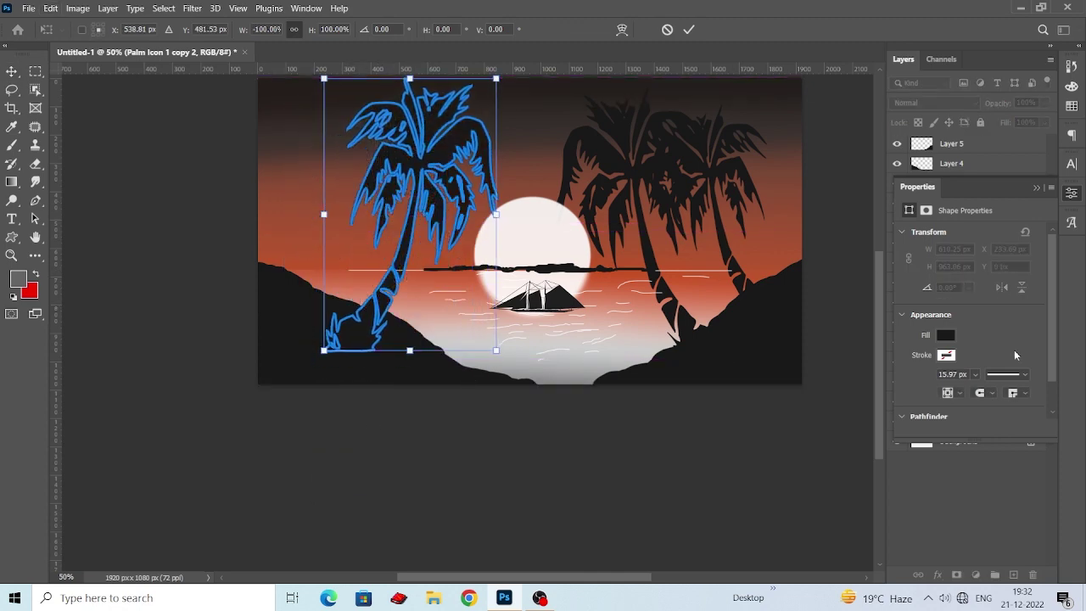
{"action": "key", "text": "Return"}
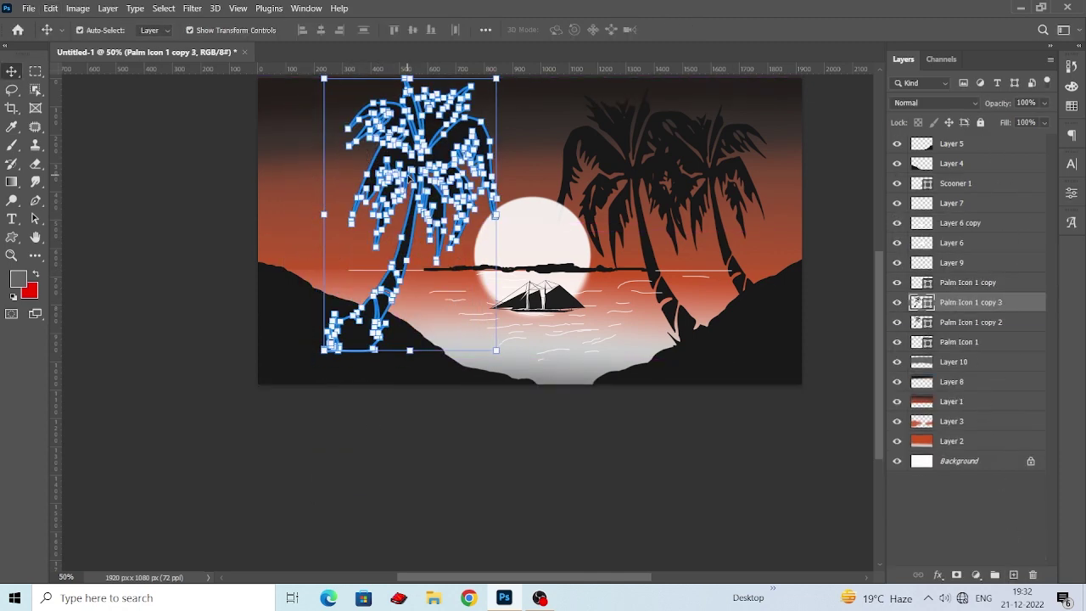
Flip another left palm copy horizontally, enlarge it to about 125% and position it.
{"action": "right_click", "coordinate": [407, 160]}
{"action": "left_click", "coordinate": [448, 431]}
{"action": "left_click_drag", "start_coordinate": [442, 298], "coordinate": [417, 315]}
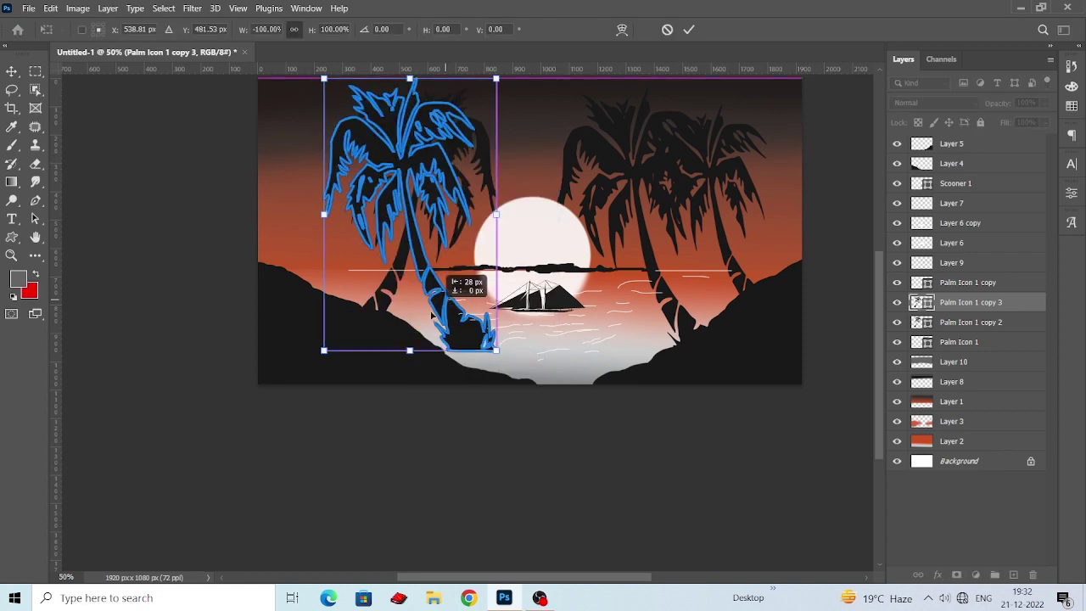
{"action": "scroll", "coordinate": [417, 316], "scroll_direction": "up", "scroll_amount": 3}
{"action": "left_click_drag", "start_coordinate": [315, 179], "coordinate": [296, 175]}
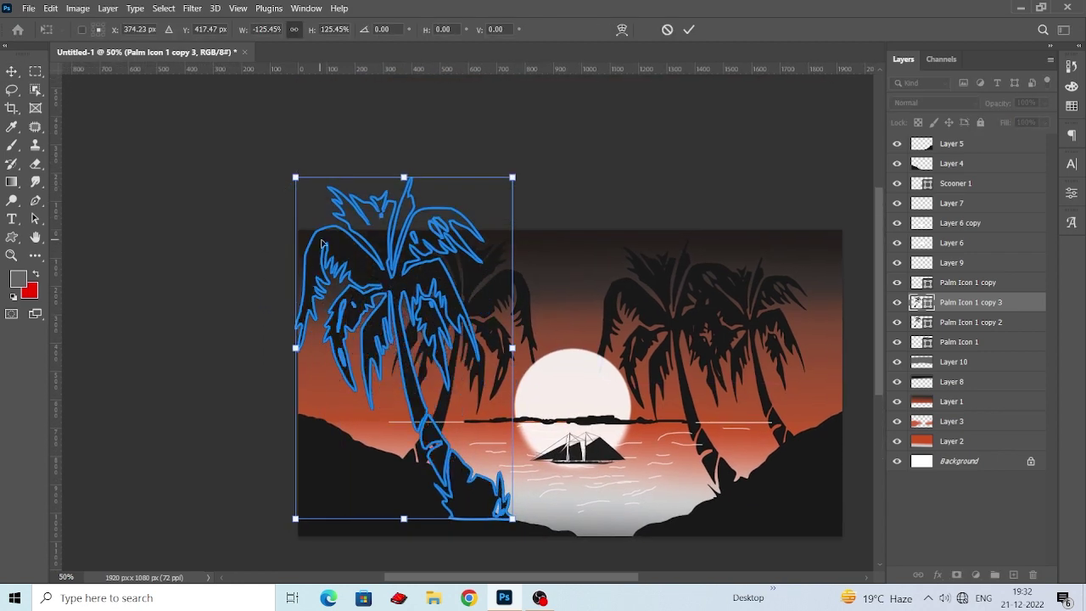
{"action": "left_click_drag", "start_coordinate": [397, 399], "coordinate": [392, 397]}
Select the two right-hand palm layers and raise them to the top of the stack.
{"action": "key", "text": "Return"}
{"action": "scroll", "coordinate": [435, 310], "scroll_direction": "down", "scroll_amount": 3}
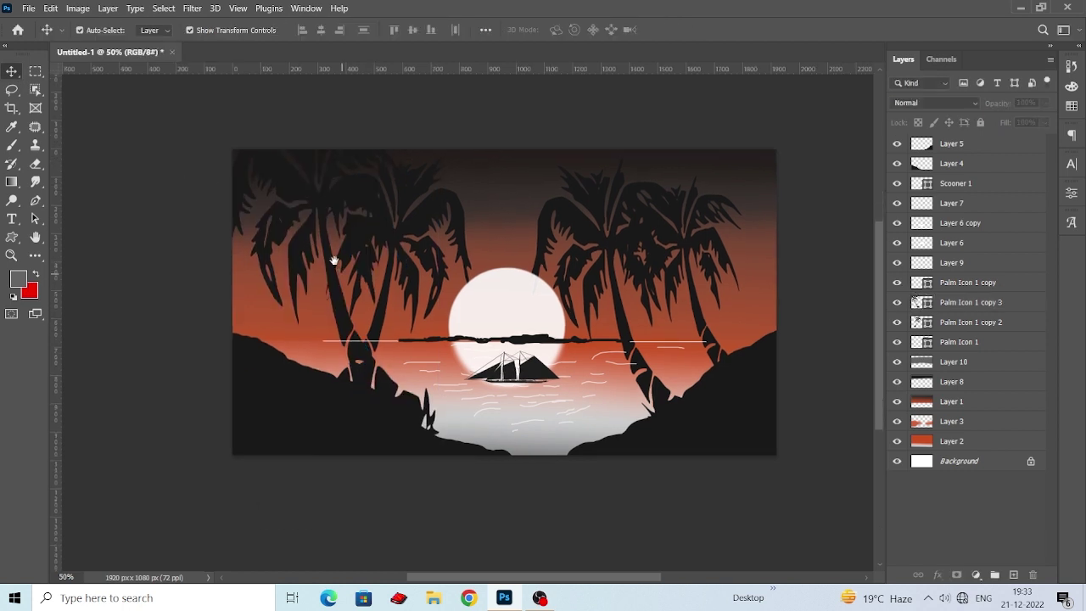
{"action": "scroll", "coordinate": [436, 311], "scroll_direction": "down", "scroll_amount": 3}
{"action": "left_click", "coordinate": [958, 342]}
{"action": "left_click", "coordinate": [968, 282], "text": "ctrl"}
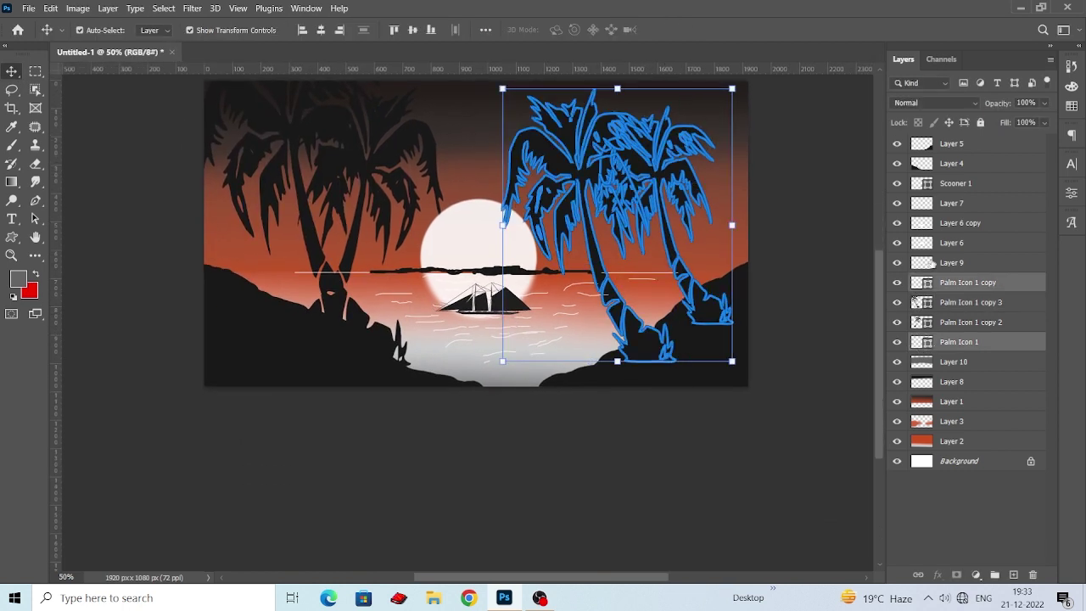
{"action": "left_click_drag", "start_coordinate": [967, 281], "coordinate": [997, 293]}
{"action": "key", "text": "ctrl+bracketright"}
{"action": "key", "text": "ctrl+bracketright"}
{"action": "key", "text": "ctrl+bracketright"}
Move Palm Icon 1 copy 2 and copy 3 just below the right palms, then pick the Brush.
{"action": "scroll", "coordinate": [776, 213], "scroll_direction": "left", "scroll_amount": 1}
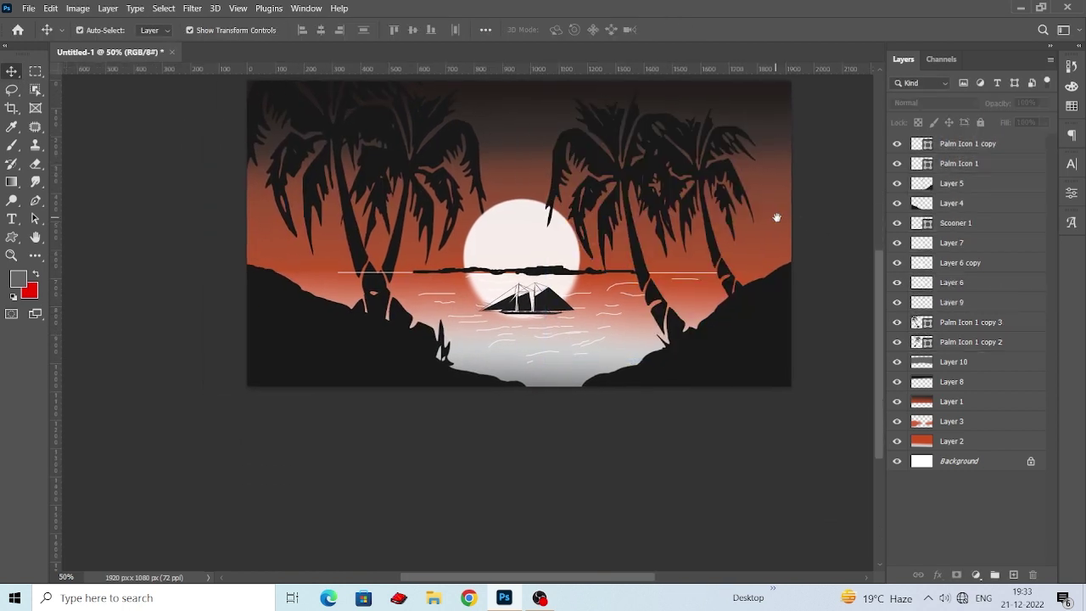
{"action": "scroll", "coordinate": [775, 213], "scroll_direction": "left", "scroll_amount": 3}
{"action": "left_click", "coordinate": [520, 191]}
{"action": "left_click", "coordinate": [534, 156], "text": "shift"}
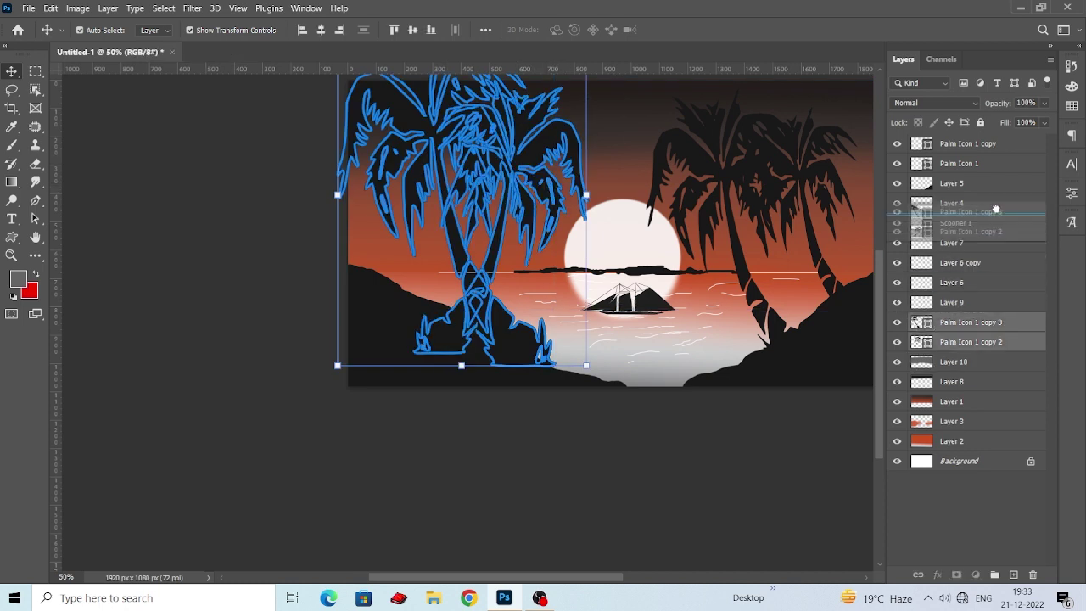
{"action": "left_click_drag", "start_coordinate": [1005, 322], "coordinate": [1002, 178]}
{"action": "scroll", "coordinate": [287, 194], "scroll_direction": "down", "scroll_amount": 1}
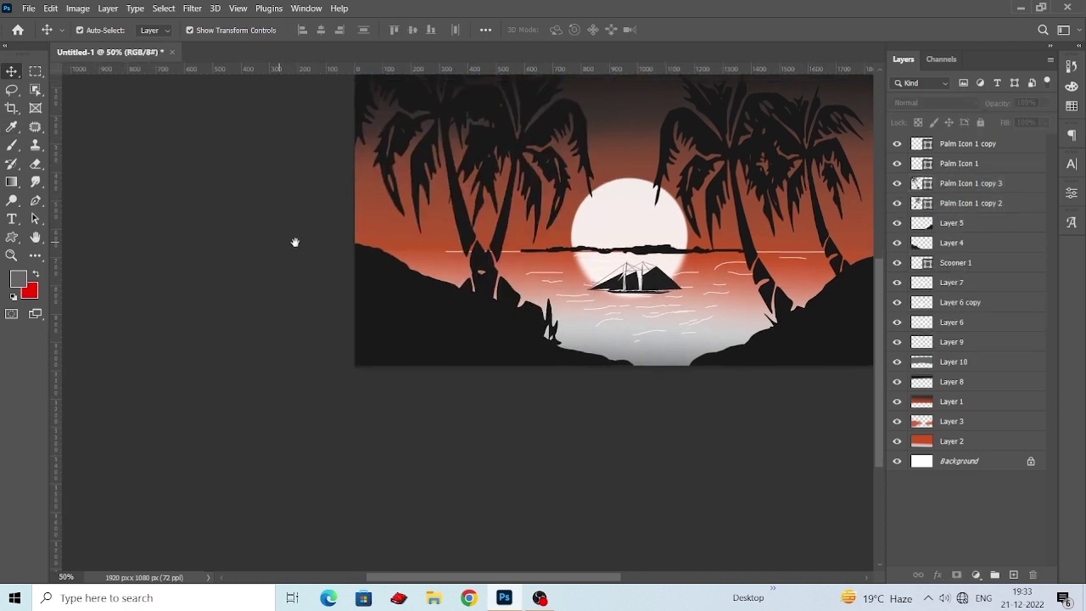
{"action": "key", "text": "b"}
{"action": "key", "text": "alt+bracketleft"}
Add a new layer and set the foreground colour to white.
{"action": "left_click", "coordinate": [1013, 574]}
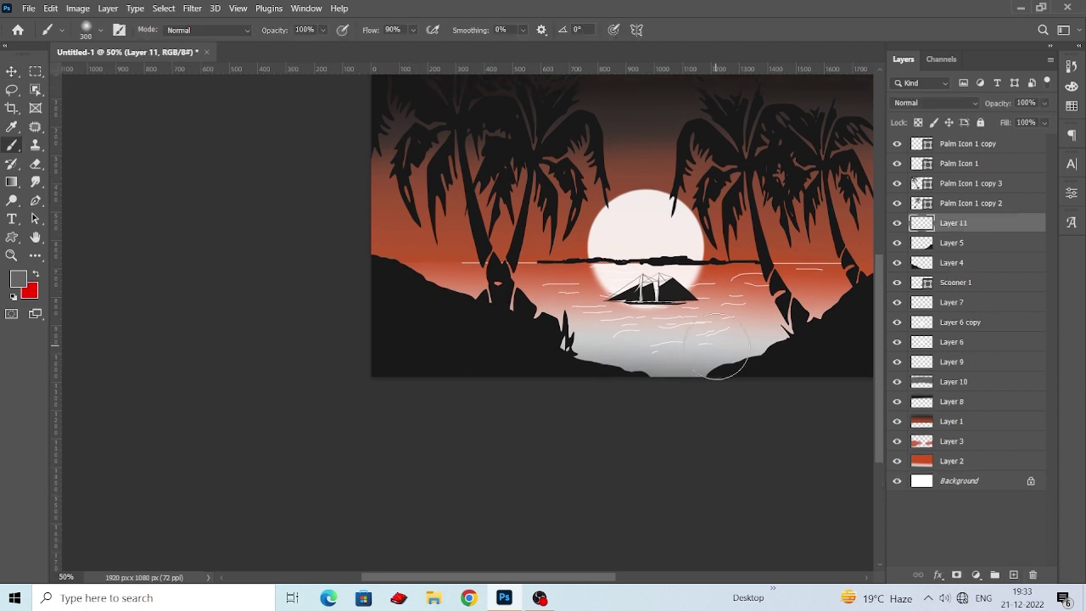
{"action": "scroll", "coordinate": [586, 254], "scroll_direction": "up", "scroll_amount": 1}
{"action": "left_click", "coordinate": [17, 279]}
{"action": "left_click_drag", "start_coordinate": [552, 195], "coordinate": [518, 170]}
{"action": "left_click", "coordinate": [853, 177]}
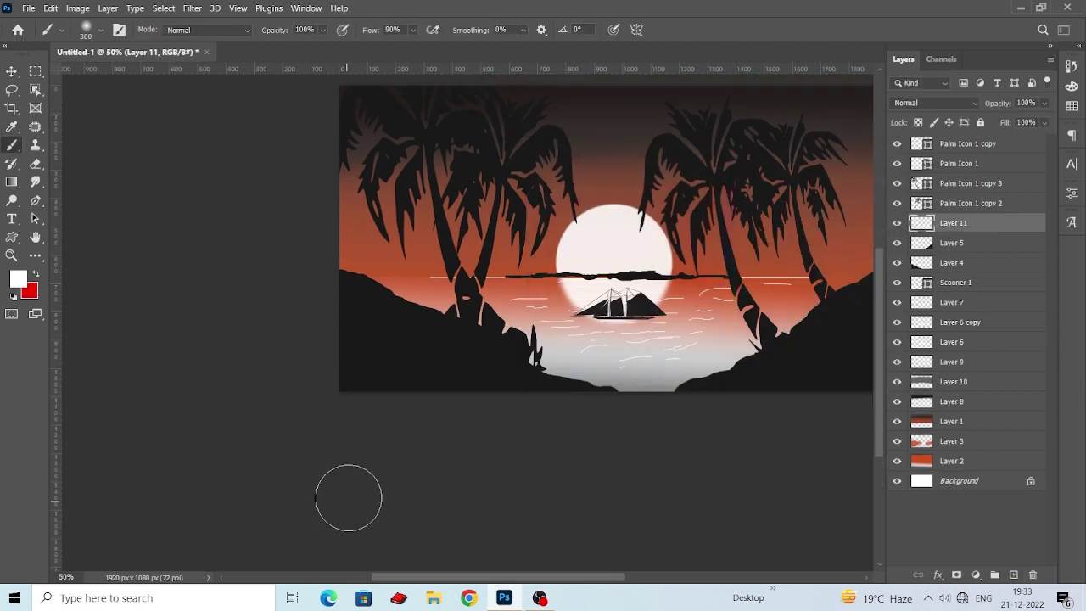
Undo and redraw the white water stroke under the boat.
{"action": "scroll", "coordinate": [349, 497], "scroll_direction": "up", "scroll_amount": 1}
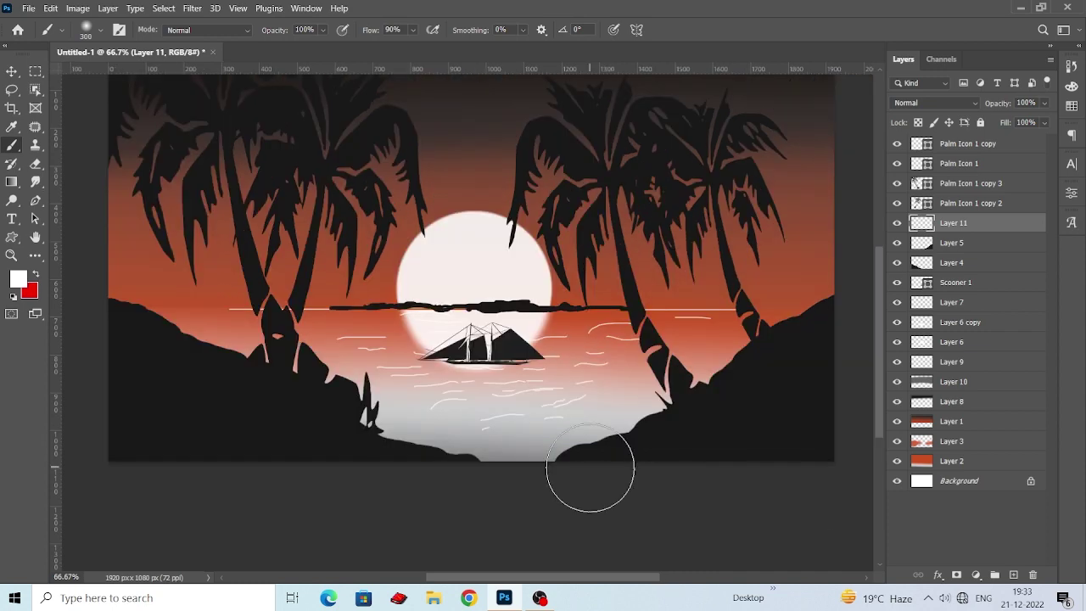
{"action": "scroll", "coordinate": [588, 466], "scroll_direction": "up", "scroll_amount": 3}
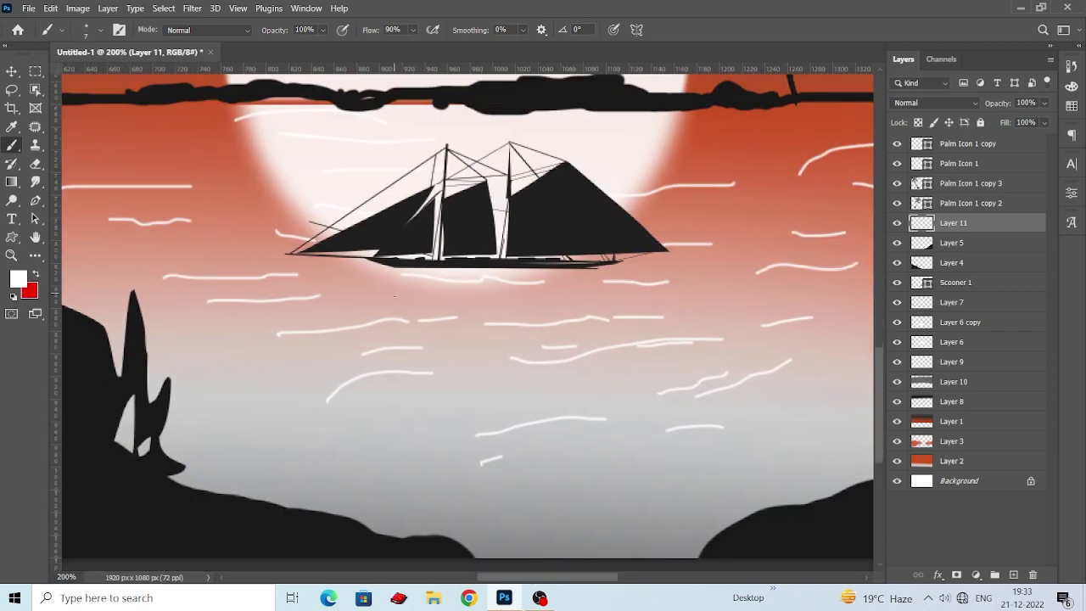
{"action": "key", "text": "ctrl+z"}
{"action": "left_click_drag", "start_coordinate": [495, 296], "coordinate": [589, 293]}
{"action": "scroll", "coordinate": [668, 306], "scroll_direction": "up", "scroll_amount": 1}
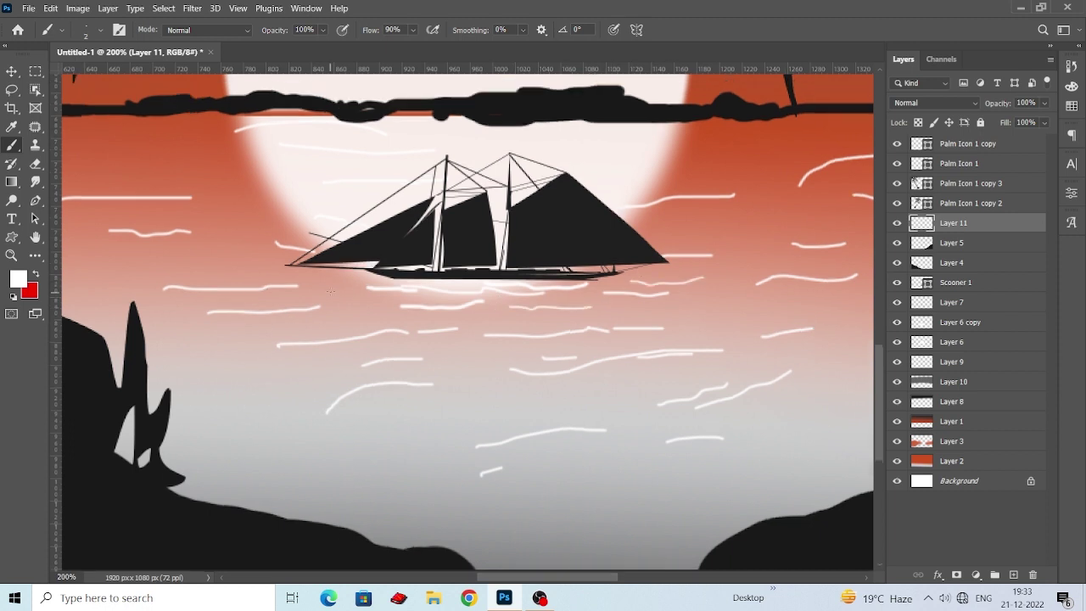
{"action": "scroll", "coordinate": [649, 282], "scroll_direction": "up", "scroll_amount": 2}
{"action": "scroll", "coordinate": [787, 314], "scroll_direction": "down", "scroll_amount": 1}
{"action": "scroll", "coordinate": [787, 314], "scroll_direction": "down", "scroll_amount": 1}
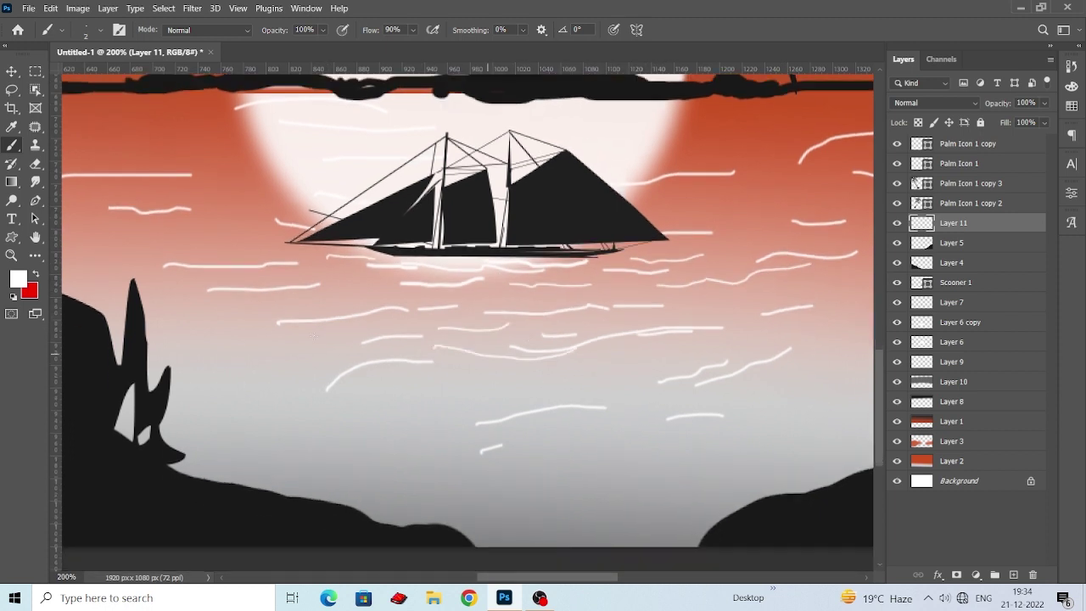
{"action": "scroll", "coordinate": [664, 278], "scroll_direction": "up", "scroll_amount": 2}
{"action": "scroll", "coordinate": [662, 240], "scroll_direction": "up", "scroll_amount": 1}
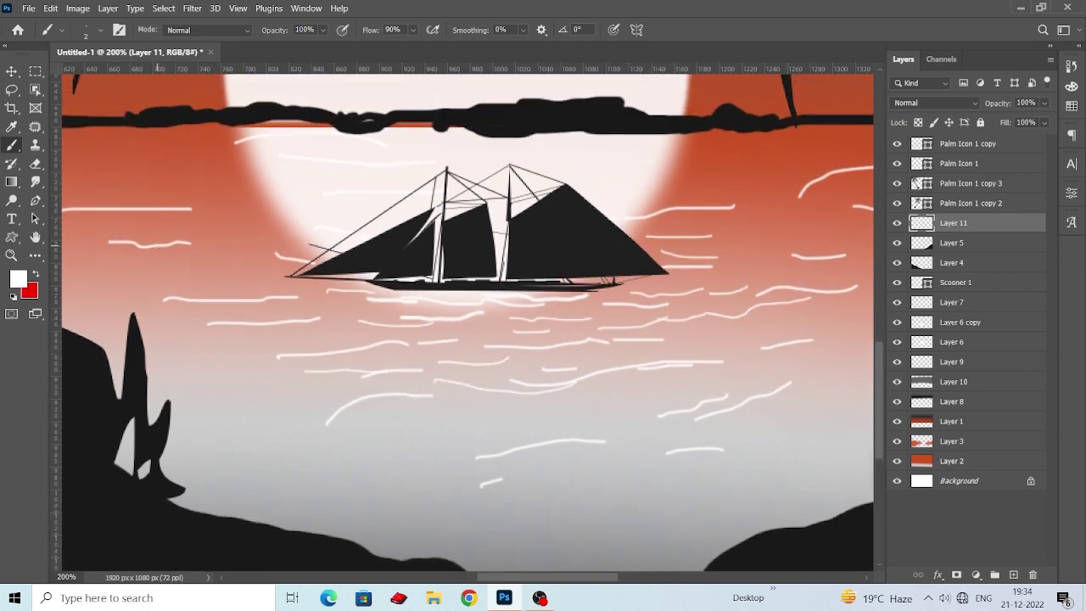
Paint white wavy lines left of the boat and lower on the water.
{"action": "left_click_drag", "start_coordinate": [201, 274], "coordinate": [160, 274]}
{"action": "left_click_drag", "start_coordinate": [227, 279], "coordinate": [95, 293]}
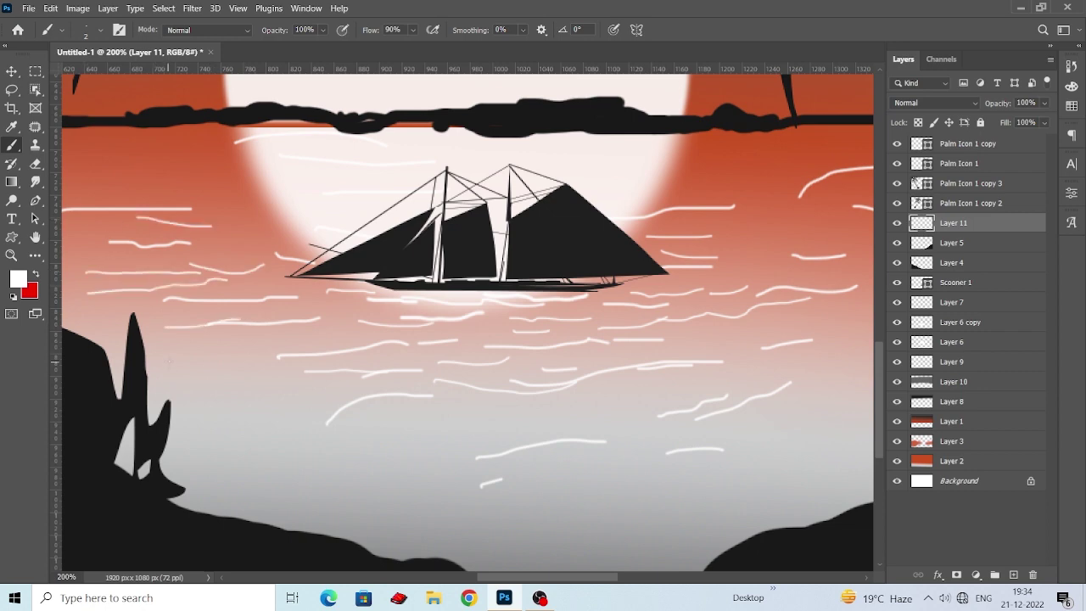
{"action": "left_click_drag", "start_coordinate": [169, 360], "coordinate": [261, 360]}
{"action": "scroll", "coordinate": [251, 355], "scroll_direction": "down", "scroll_amount": 2}
Pan across the water toward the right palms and zoom out to review the painting.
{"action": "left_click_drag", "start_coordinate": [743, 287], "coordinate": [550, 338]}
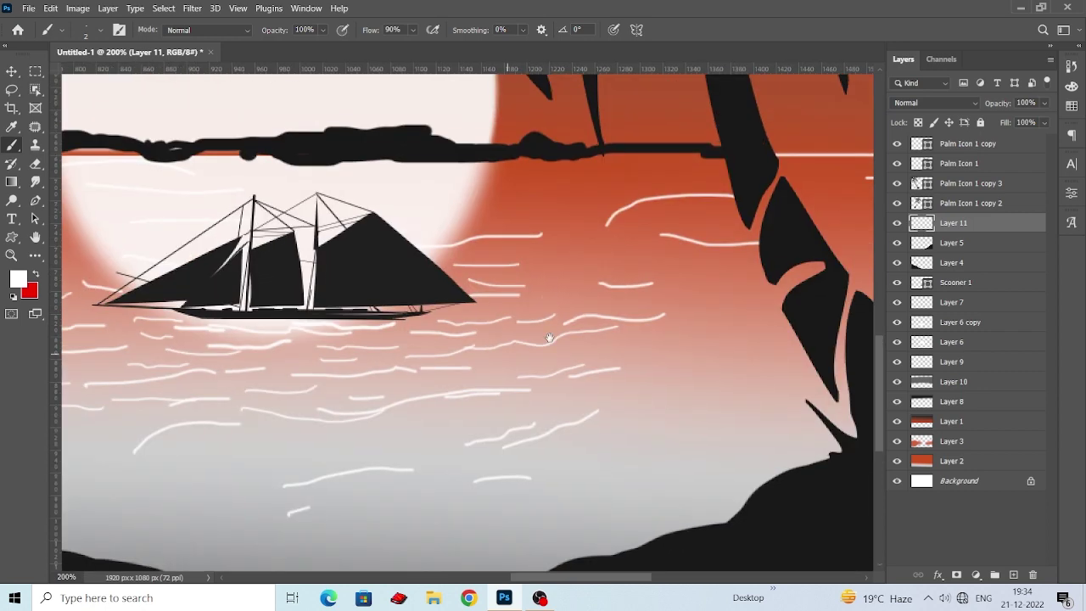
{"action": "mouse_move", "coordinate": [667, 299]}
{"action": "left_mouse_down"}
{"action": "mouse_move", "coordinate": [616, 263]}
{"action": "mouse_move", "coordinate": [549, 346]}
{"action": "left_mouse_up"}
{"action": "left_click_drag", "start_coordinate": [620, 309], "coordinate": [583, 333]}
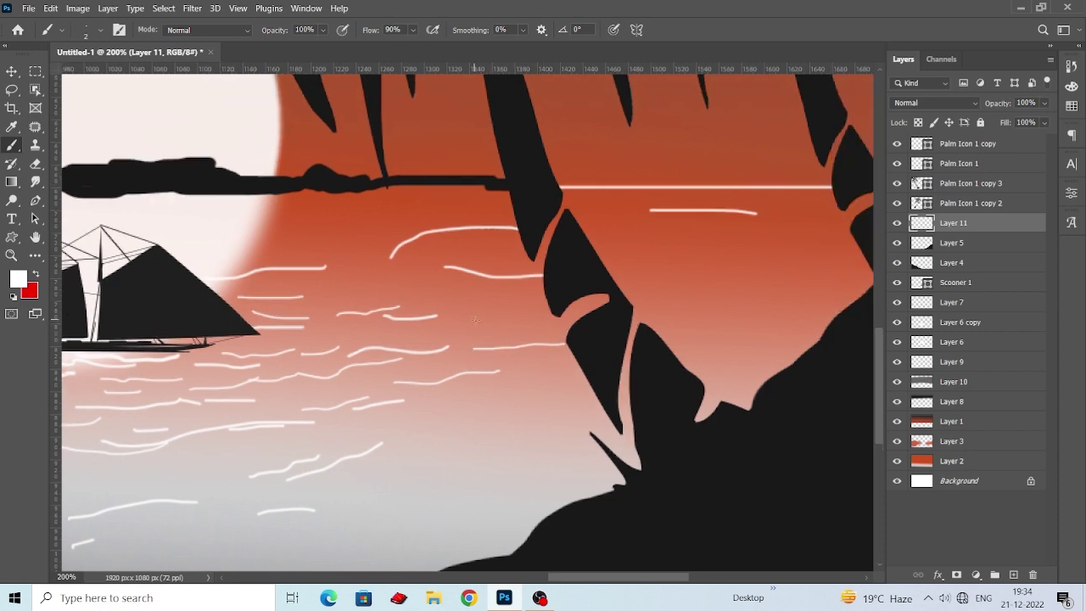
{"action": "left_click_drag", "start_coordinate": [660, 281], "coordinate": [618, 307]}
{"action": "left_click_drag", "start_coordinate": [356, 382], "coordinate": [568, 301]}
{"action": "left_click_drag", "start_coordinate": [412, 376], "coordinate": [485, 347]}
{"action": "left_click_drag", "start_coordinate": [283, 398], "coordinate": [416, 354]}
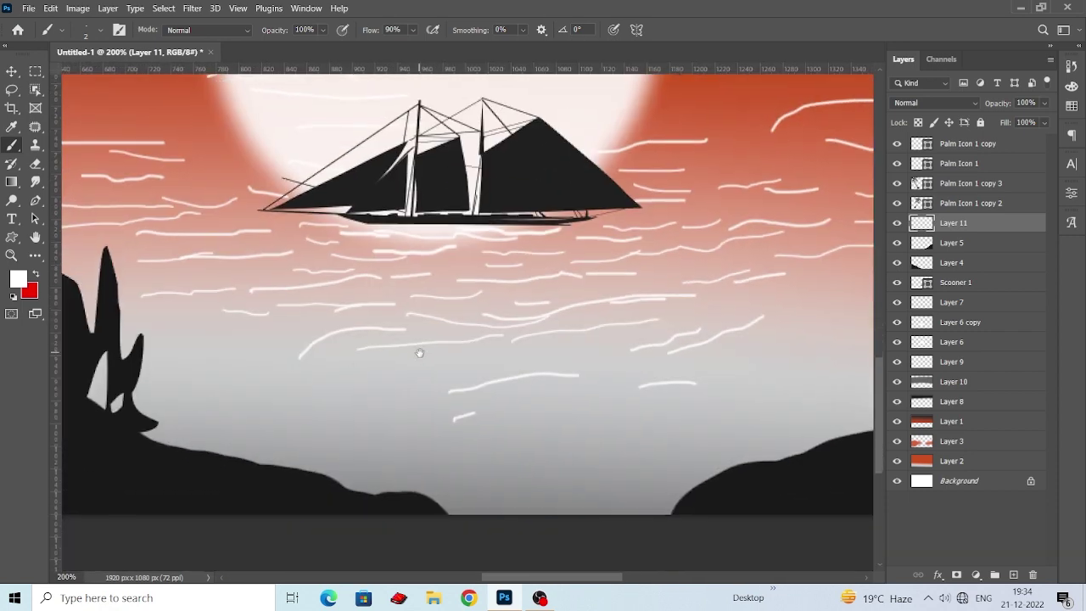
{"action": "mouse_move", "coordinate": [531, 358]}
{"action": "left_mouse_down"}
{"action": "mouse_move", "coordinate": [436, 359]}
{"action": "mouse_move", "coordinate": [521, 361]}
{"action": "mouse_move", "coordinate": [476, 359]}
{"action": "left_mouse_up"}
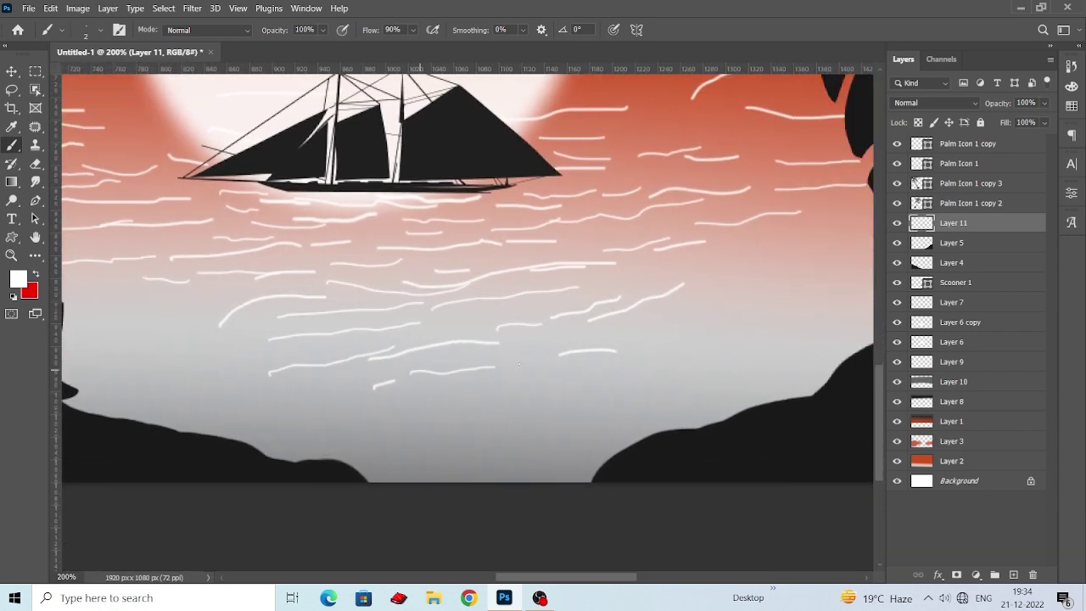
{"action": "key", "text": "ctrl+minus"}
{"action": "key", "text": "ctrl+minus"}
{"action": "key", "text": "ctrl+minus"}
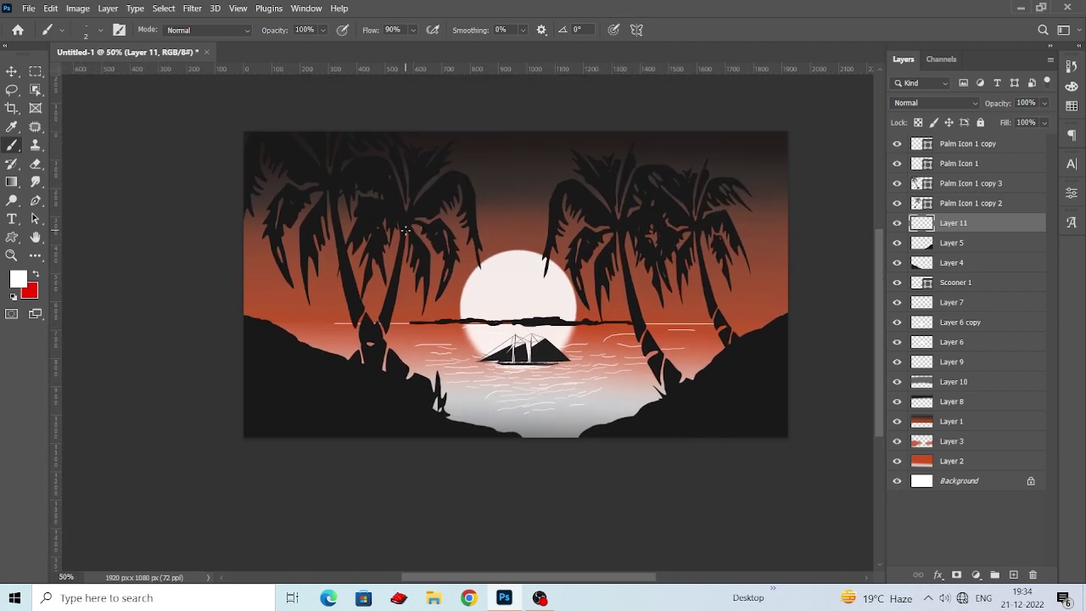
Add a new layer above Layer 10 and set the foreground to a very dark brownish grey.
{"action": "left_click", "coordinate": [11, 70]}
{"action": "left_click", "coordinate": [545, 196]}
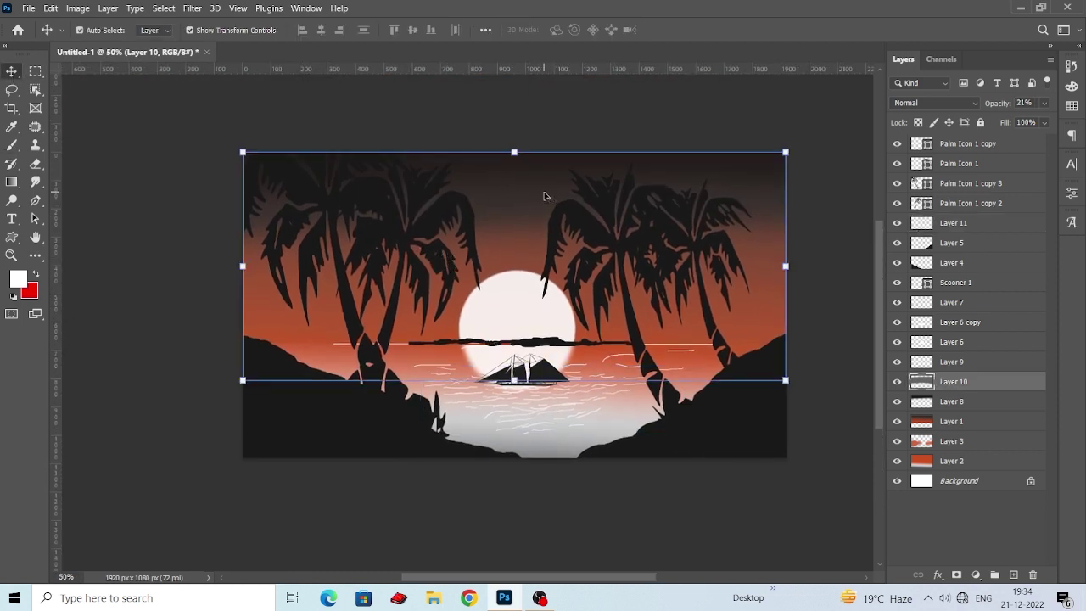
{"action": "left_click", "coordinate": [1013, 575]}
{"action": "left_click", "coordinate": [12, 127]}
{"action": "left_click", "coordinate": [18, 279]}
{"action": "left_click", "coordinate": [444, 230]}
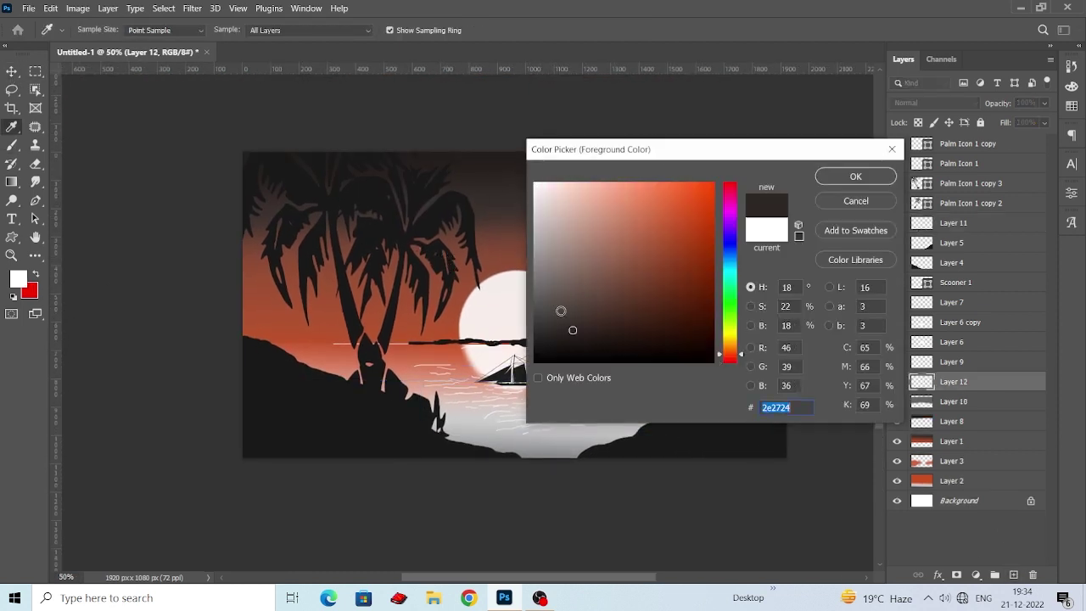
{"action": "left_click", "coordinate": [855, 176]}
Set the Brush to 500 px and switch the sky wash layer's blend mode to Screen.
{"action": "key", "text": "b"}
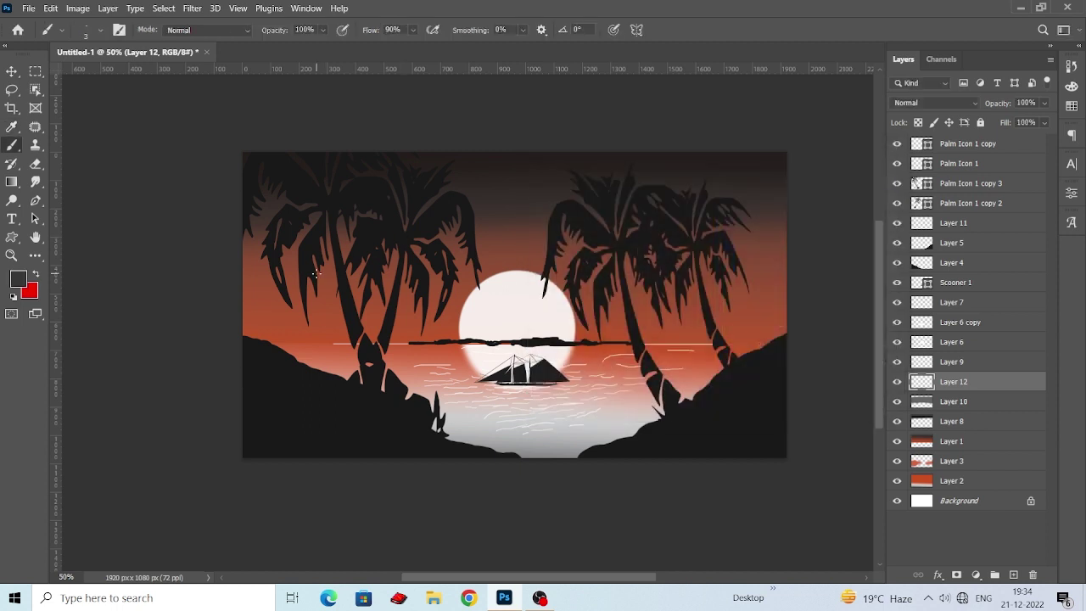
{"action": "key", "text": "bracketright"}
{"action": "key", "text": "bracketright"}
{"action": "key", "text": "bracketright"}
{"action": "key", "text": "bracketright"}
{"action": "key", "text": "bracketright"}
{"action": "key", "text": "bracketright"}
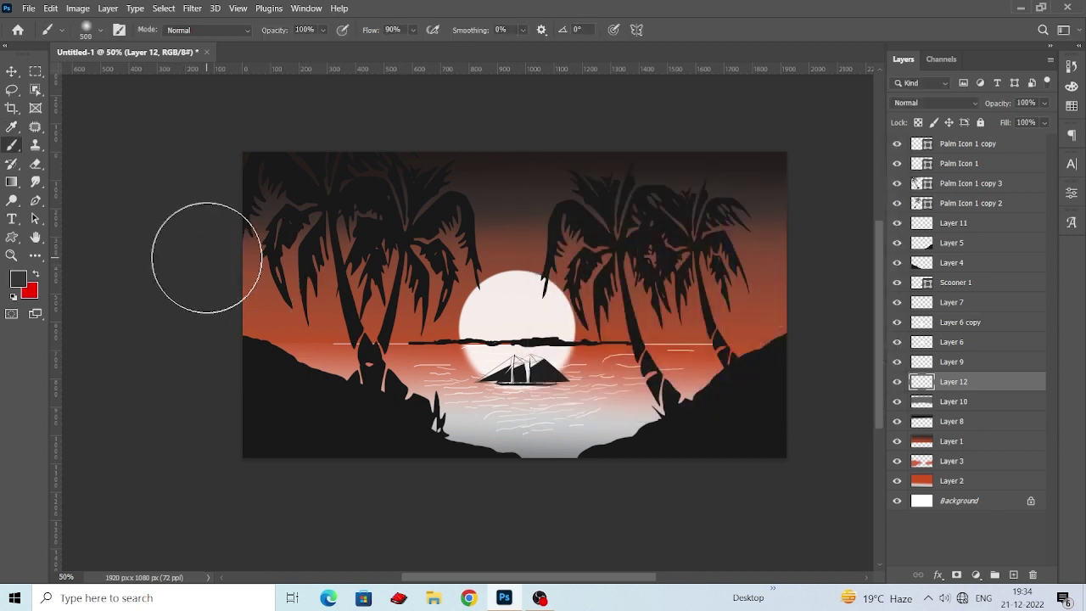
{"action": "left_click", "coordinate": [12, 89]}
{"action": "left_click", "coordinate": [933, 103]}
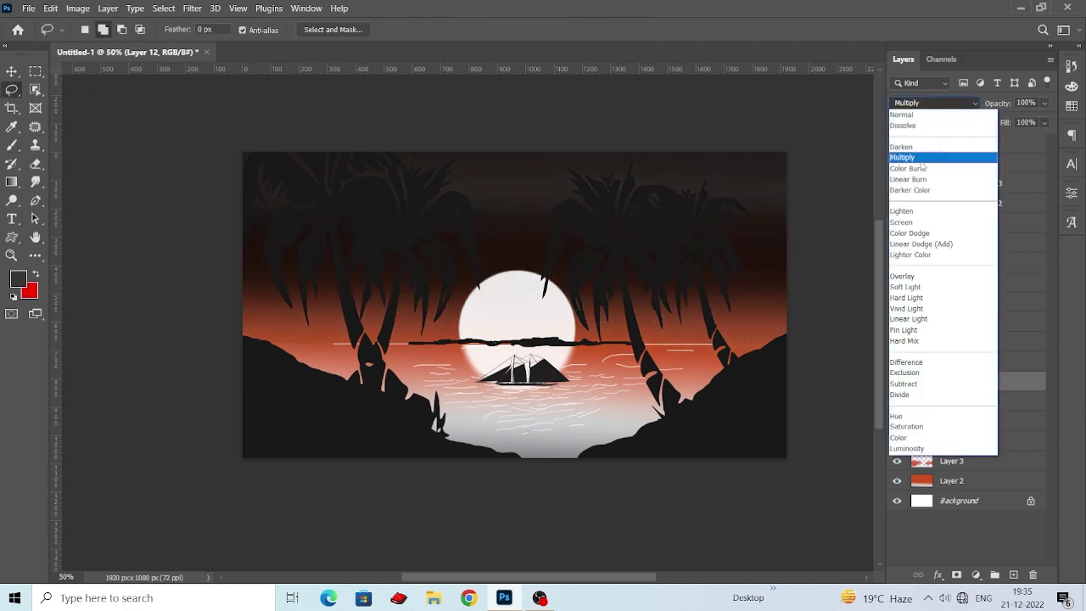
{"action": "left_click", "coordinate": [916, 222]}
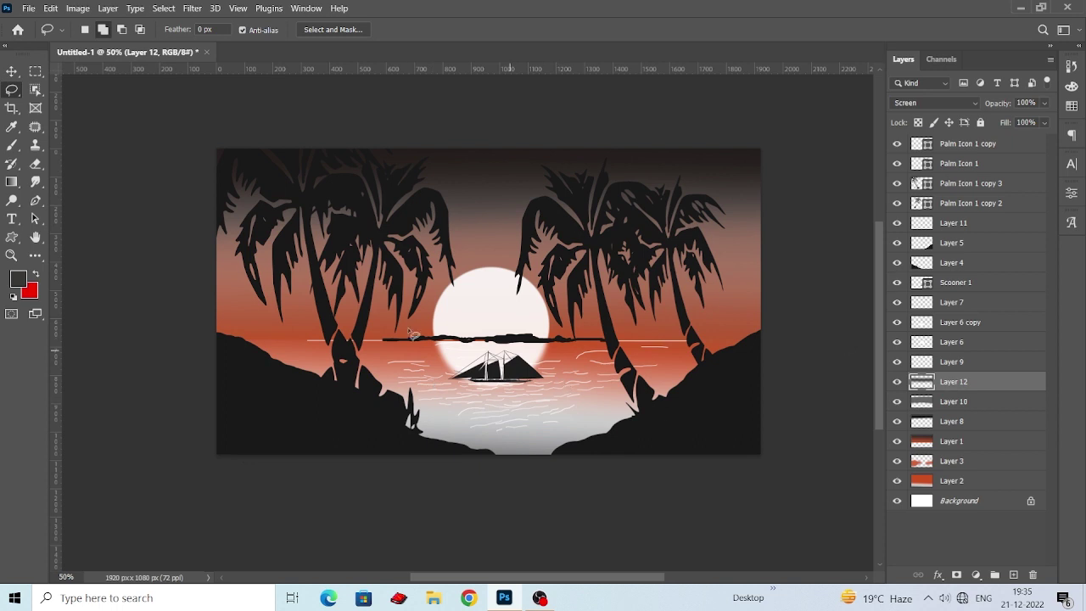
{"action": "key", "text": "v"}
{"action": "left_click", "coordinate": [477, 412]}
{"action": "left_click", "coordinate": [538, 424]}
Step through the layers, toggling Layer 7 and the ship's visibility to check their contents.
{"action": "left_click", "coordinate": [951, 461]}
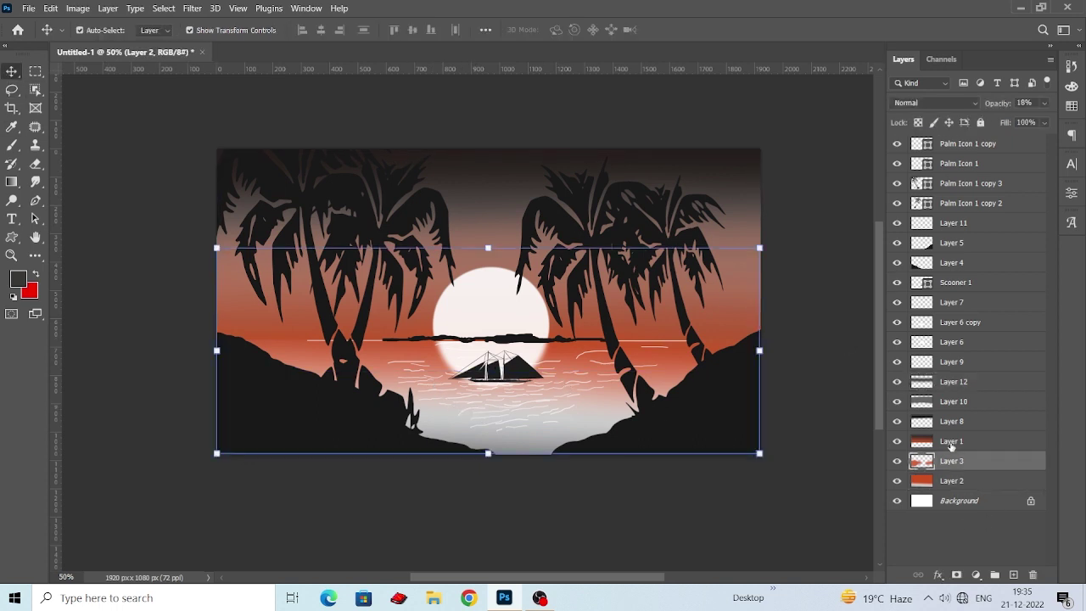
{"action": "left_click", "coordinate": [950, 421]}
{"action": "left_click", "coordinate": [947, 381]}
{"action": "left_click", "coordinate": [945, 342]}
{"action": "left_click", "coordinate": [945, 362]}
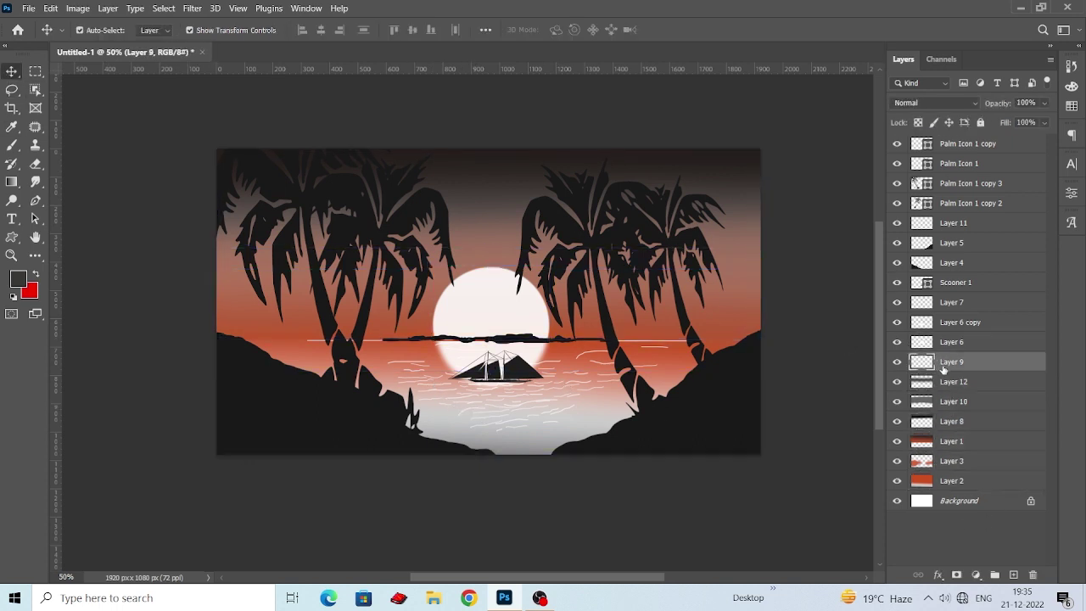
{"action": "left_click", "coordinate": [896, 302]}
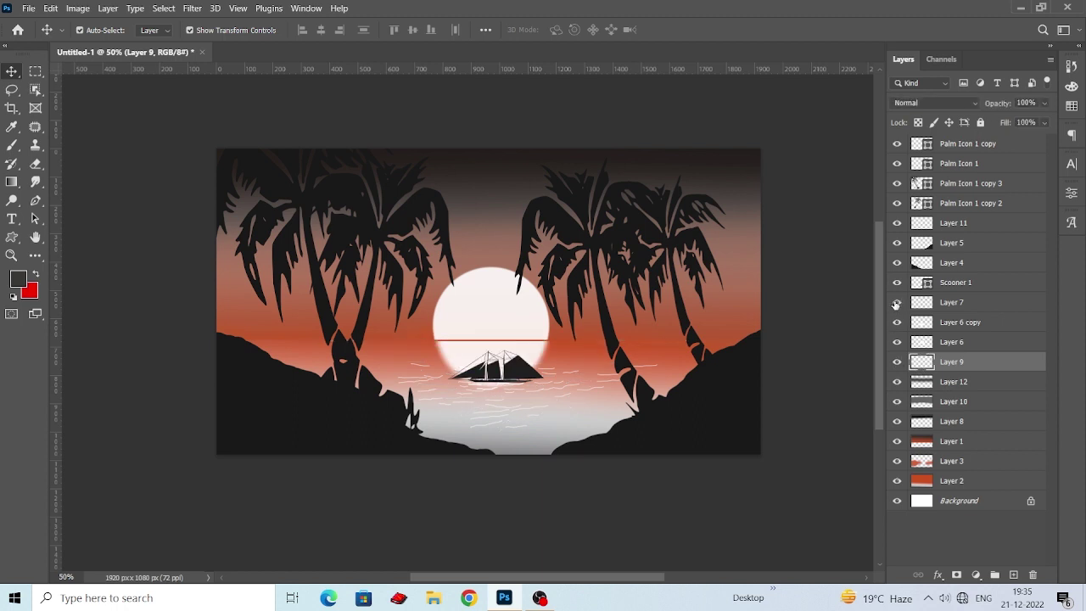
{"action": "double_click", "coordinate": [897, 302]}
{"action": "left_click", "coordinate": [897, 302]}
{"action": "double_click", "coordinate": [897, 282]}
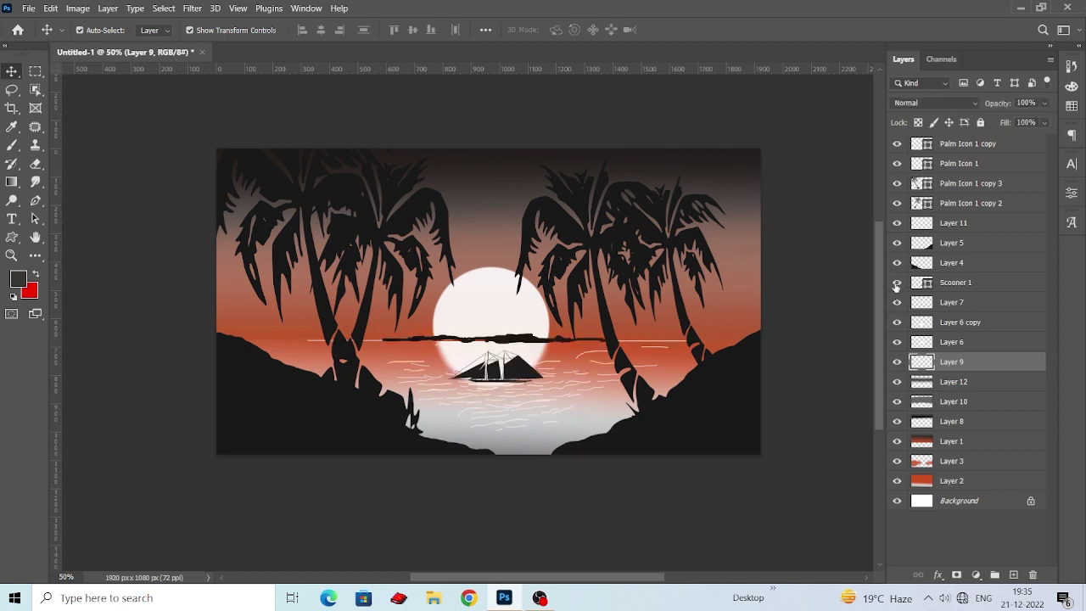
{"action": "left_click", "coordinate": [897, 302]}
{"action": "left_click", "coordinate": [897, 302]}
{"action": "double_click", "coordinate": [897, 302]}
Cancel a Gaussian Blur trial on Layer 7, then open Gaussian Blur for Layer 11's water lines.
{"action": "left_click", "coordinate": [952, 302]}
{"action": "left_click", "coordinate": [192, 8]}
{"action": "left_click", "coordinate": [411, 232]}
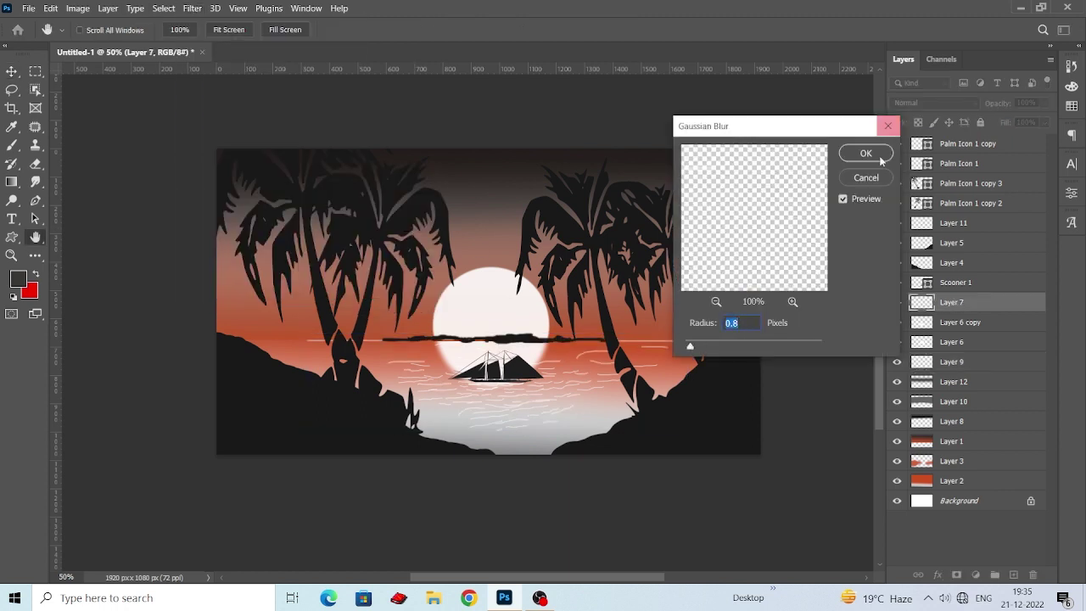
{"action": "left_click", "coordinate": [888, 126]}
{"action": "left_click", "coordinate": [942, 225]}
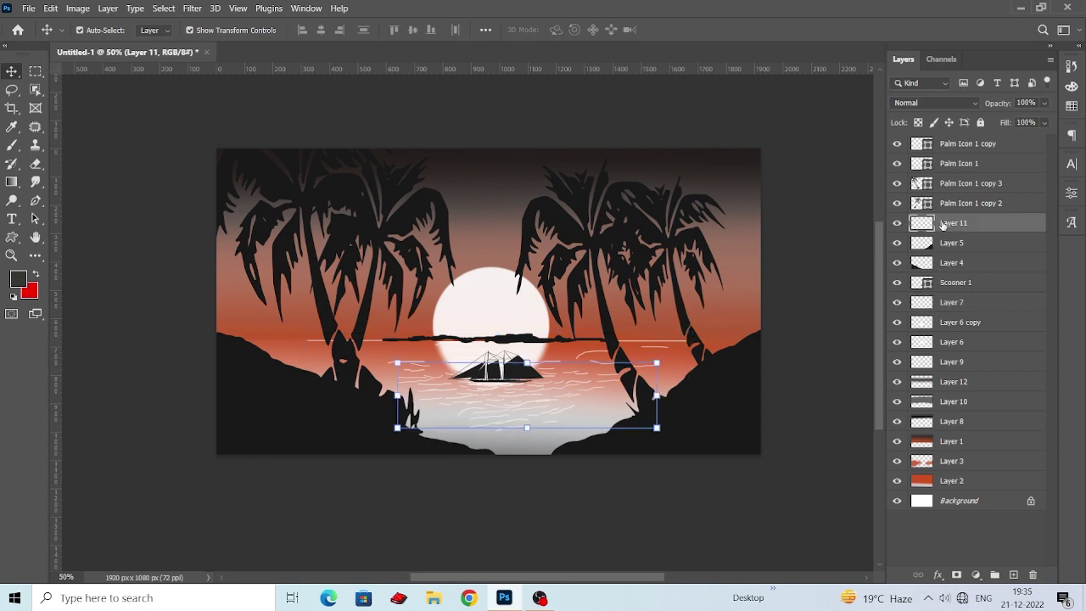
{"action": "left_click", "coordinate": [181, 12]}
{"action": "left_click", "coordinate": [411, 231]}
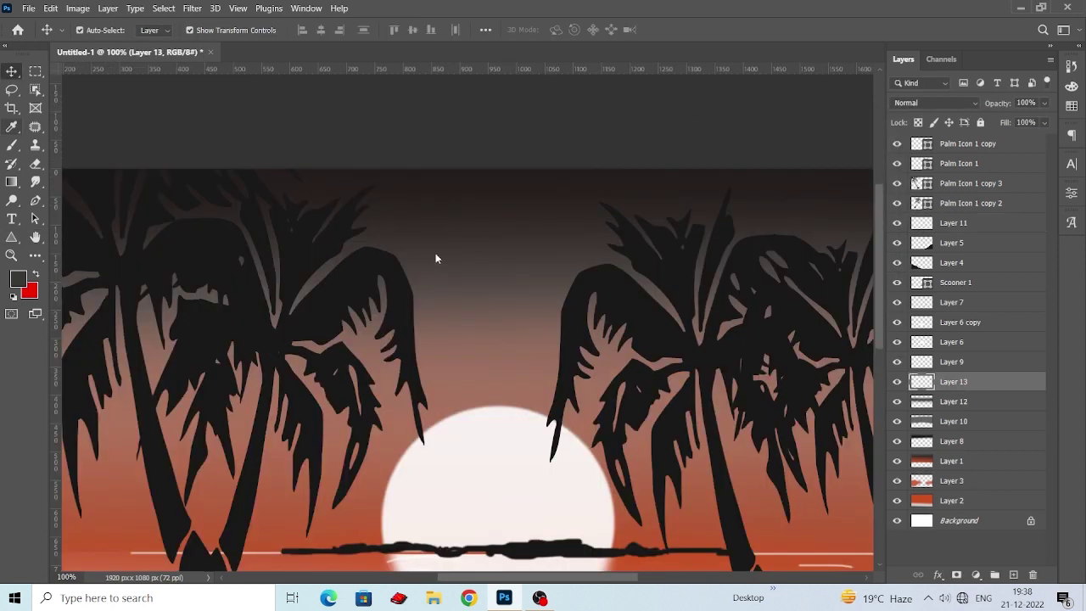
Draw a sharp-cornered triangle in the sky between the palms, filled white with no outline.
{"action": "key", "text": "u"}
{"action": "left_click_drag", "start_coordinate": [462, 223], "coordinate": [517, 286]}
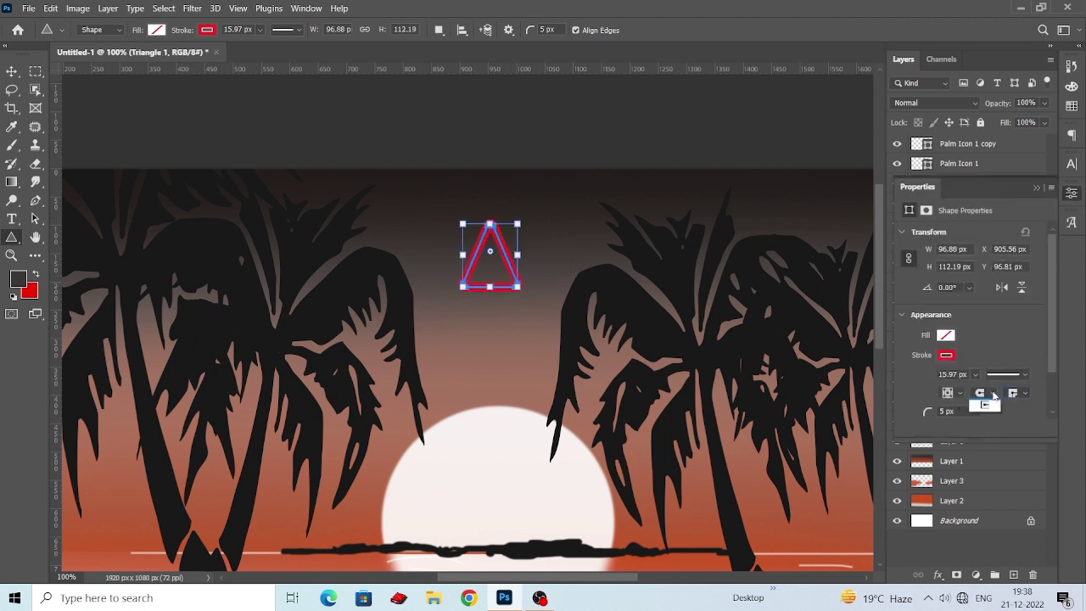
{"action": "left_click", "coordinate": [959, 392]}
{"action": "left_click", "coordinate": [948, 405]}
{"action": "left_click_drag", "start_coordinate": [489, 254], "coordinate": [490, 222]}
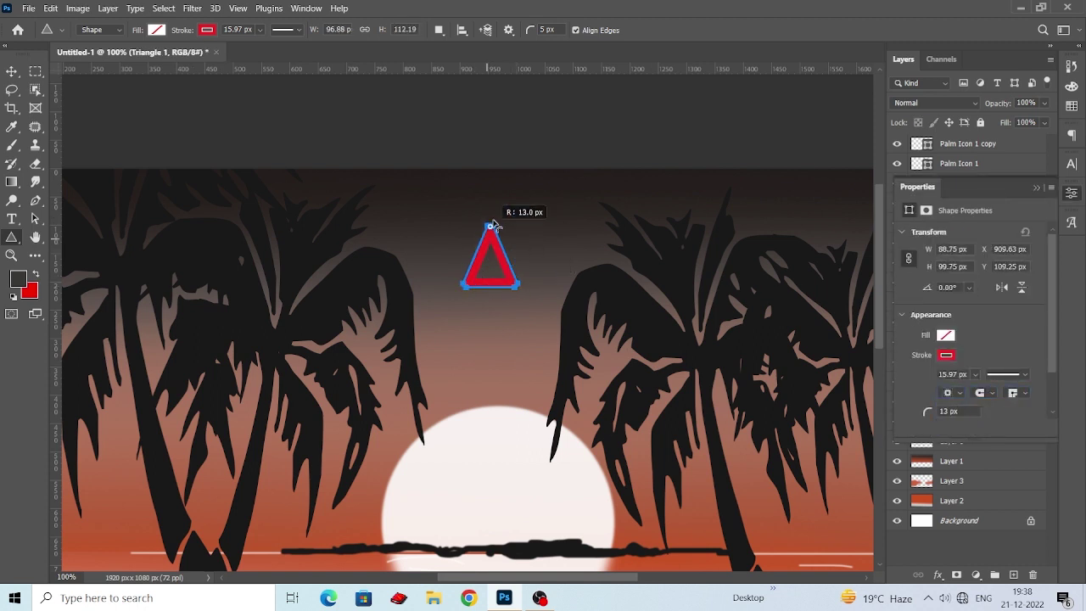
{"action": "left_click", "coordinate": [156, 30]}
{"action": "left_click", "coordinate": [92, 104]}
{"action": "left_click", "coordinate": [207, 30]}
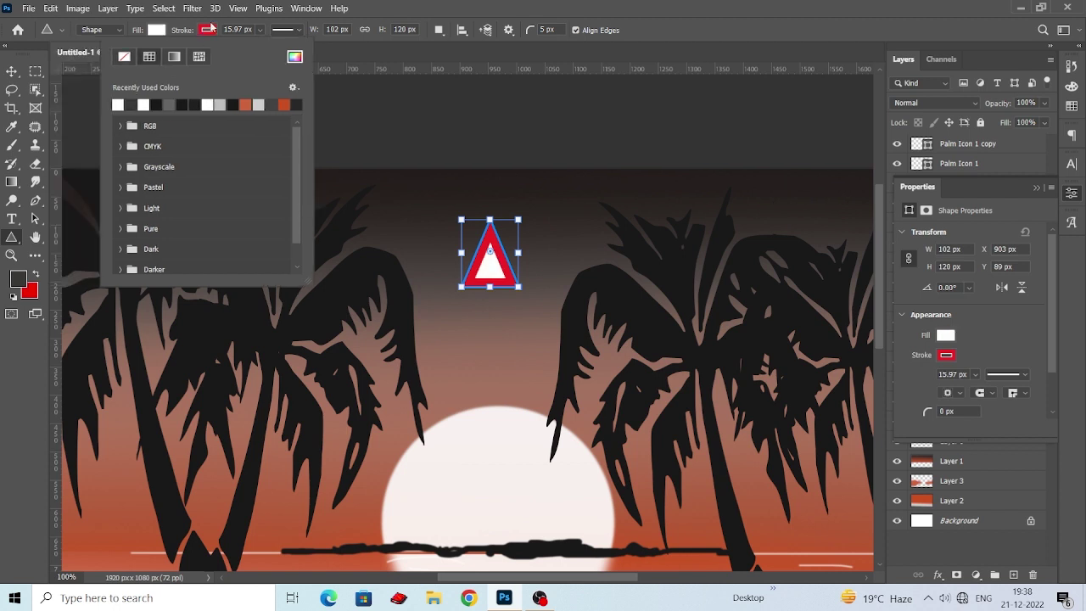
Duplicate the white triangle just below itself and flip the copy vertically.
{"action": "left_click", "coordinate": [125, 56]}
{"action": "left_click", "coordinate": [12, 71]}
{"action": "left_click_drag", "start_coordinate": [497, 274], "coordinate": [501, 309], "text": "alt"}
{"action": "right_click", "coordinate": [501, 309]}
{"action": "left_click", "coordinate": [526, 314]}
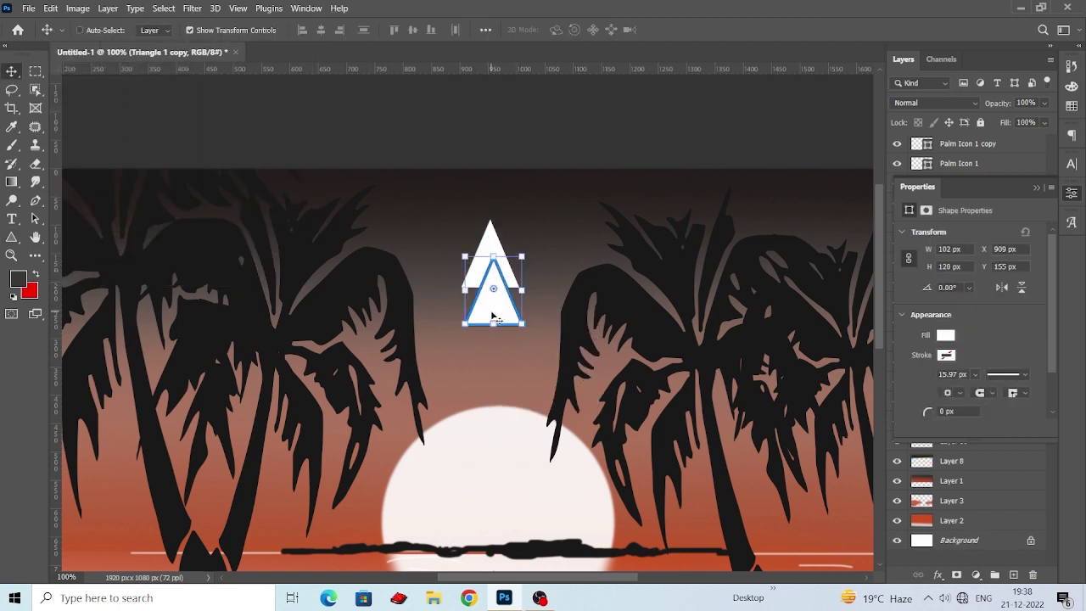
{"action": "key", "text": "ctrl+t"}
{"action": "right_click", "coordinate": [477, 324]}
{"action": "left_click", "coordinate": [522, 307]}
{"action": "key", "text": "Return"}
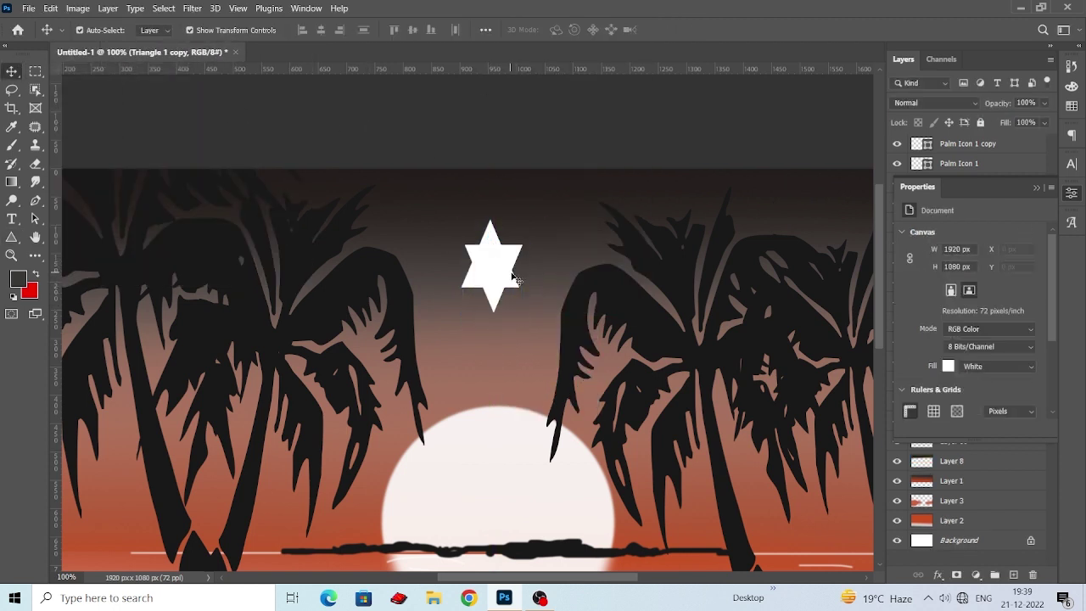
Align the two triangles into a six-pointed star, then zoom back out to 100%.
{"action": "key", "text": "ctrl+plus"}
{"action": "left_click", "coordinate": [321, 29]}
{"action": "left_click", "coordinate": [413, 29]}
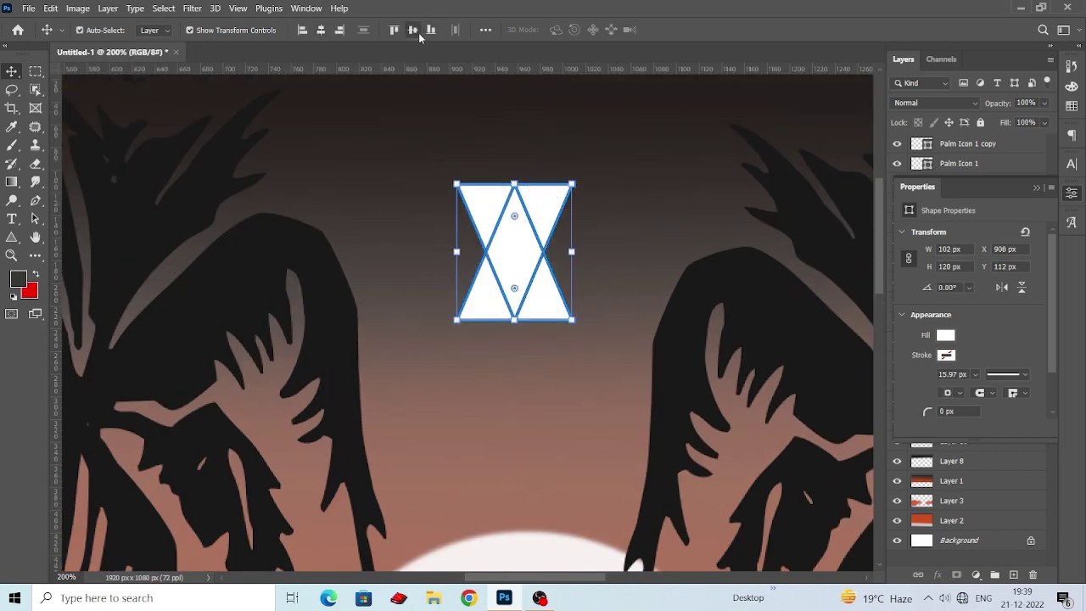
{"action": "key", "text": "ctrl+z"}
{"action": "key", "text": "ctrl+minus"}
Rasterize the star layer and scale the star down to a tiny size.
{"action": "left_click", "coordinate": [1036, 186]}
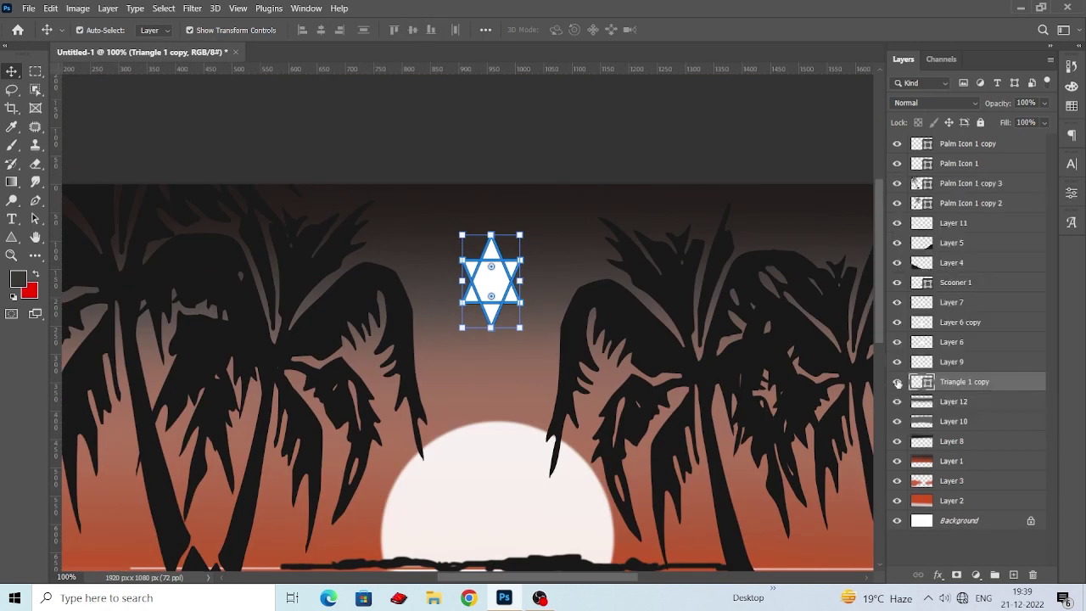
{"action": "right_click", "coordinate": [965, 382]}
{"action": "left_click", "coordinate": [800, 221]}
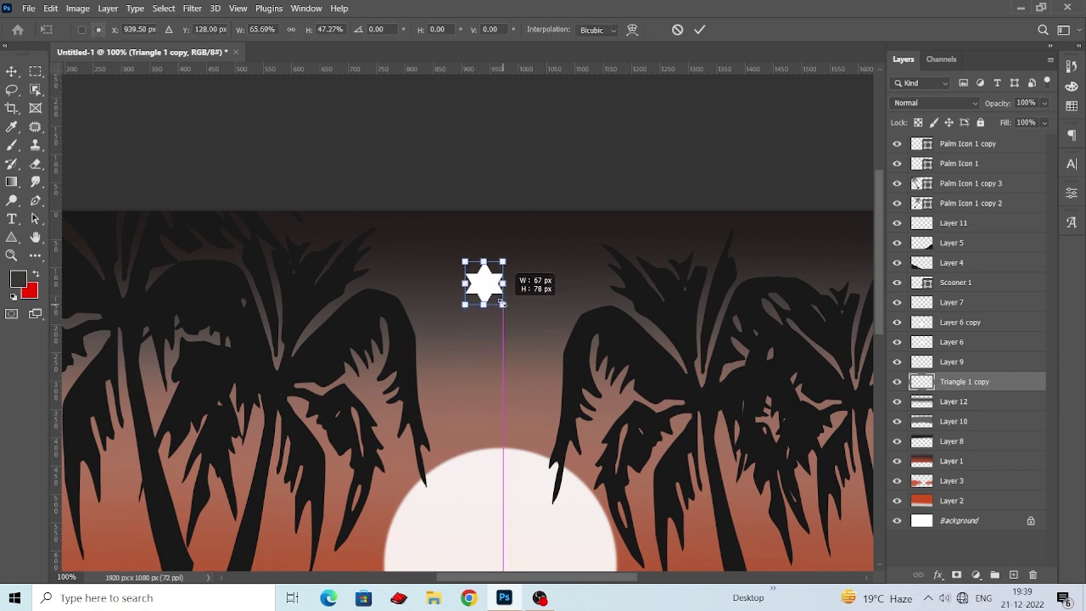
{"action": "left_click_drag", "start_coordinate": [521, 353], "coordinate": [475, 273]}
{"action": "key", "text": "Return"}
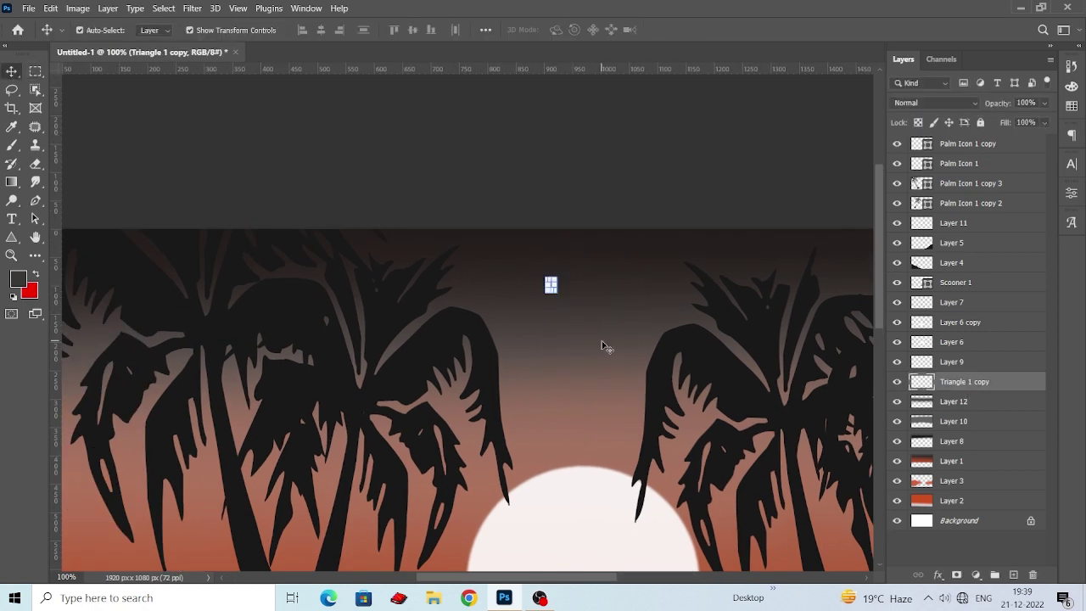
Copy the small star to its right and to the lower left of the sky.
{"action": "key", "text": "ctrl+plus"}
{"action": "left_click_drag", "start_coordinate": [569, 308], "coordinate": [502, 352]}
{"action": "left_click_drag", "start_coordinate": [556, 266], "coordinate": [659, 258]}
{"action": "key", "text": "ctrl+t"}
{"action": "key", "text": "Return"}
{"action": "left_click", "coordinate": [556, 266]}
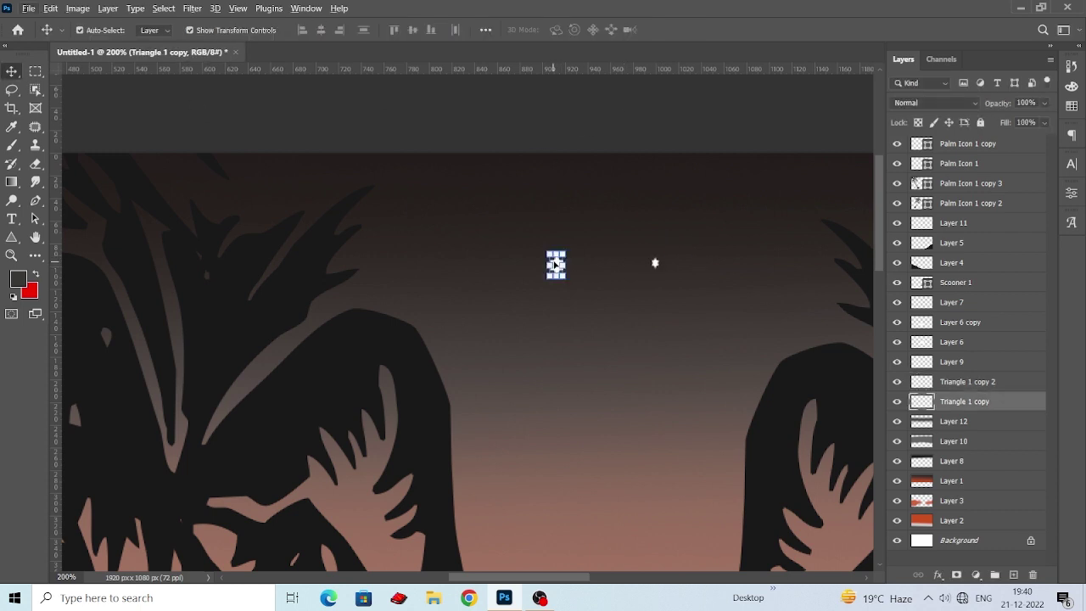
{"action": "key", "text": "ctrl+t"}
{"action": "key", "text": "ctrl+plus"}
{"action": "key", "text": "Return"}
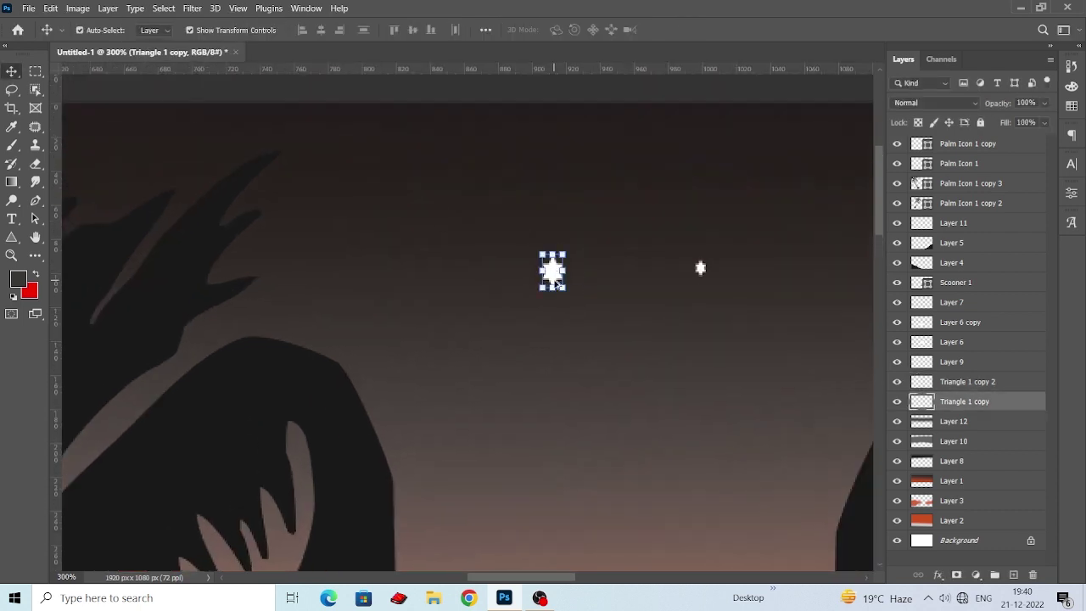
{"action": "left_click_drag", "start_coordinate": [556, 271], "coordinate": [142, 391]}
Transform the right star copy and move it further left in the sky.
{"action": "left_click", "coordinate": [700, 268]}
{"action": "key", "text": "ctrl+t"}
{"action": "key", "text": "Return"}
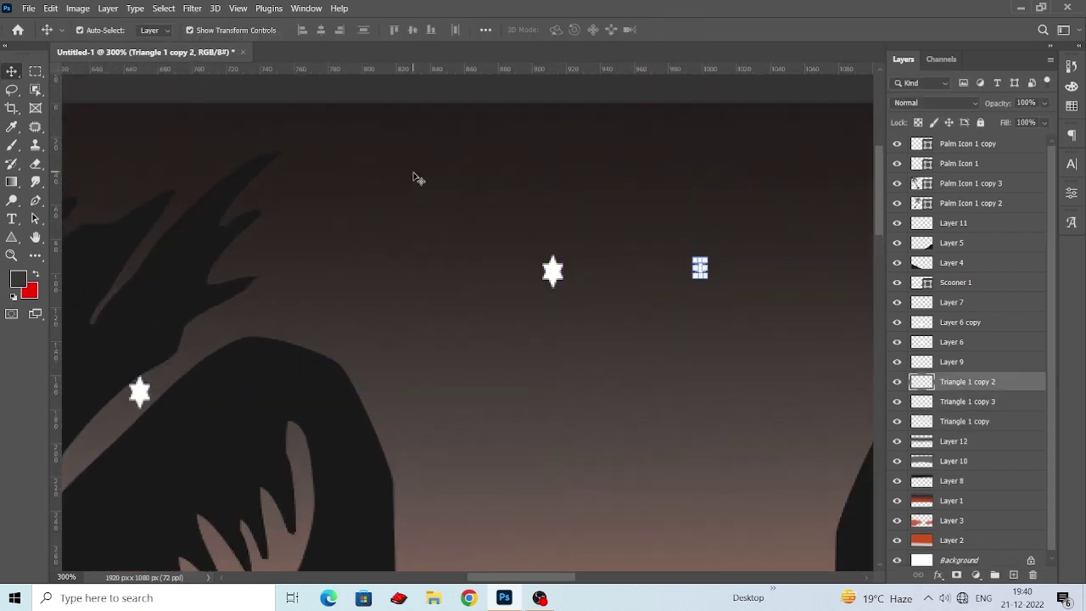
{"action": "key", "text": "ctrl+plus"}
{"action": "key", "text": "ctrl+t"}
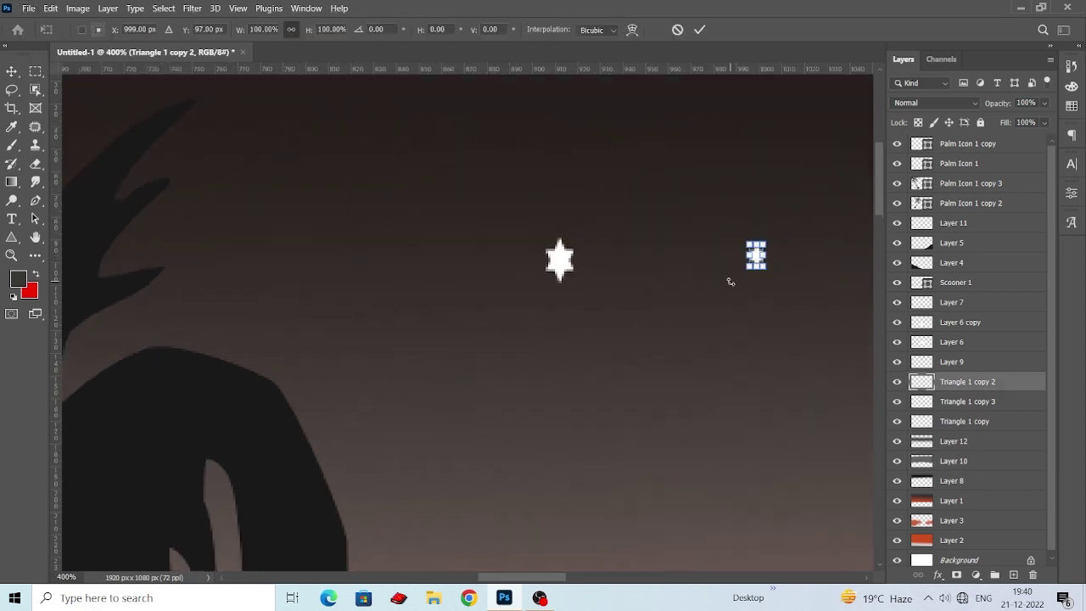
{"action": "left_click_drag", "start_coordinate": [756, 255], "coordinate": [303, 255]}
{"action": "key", "text": "Return"}
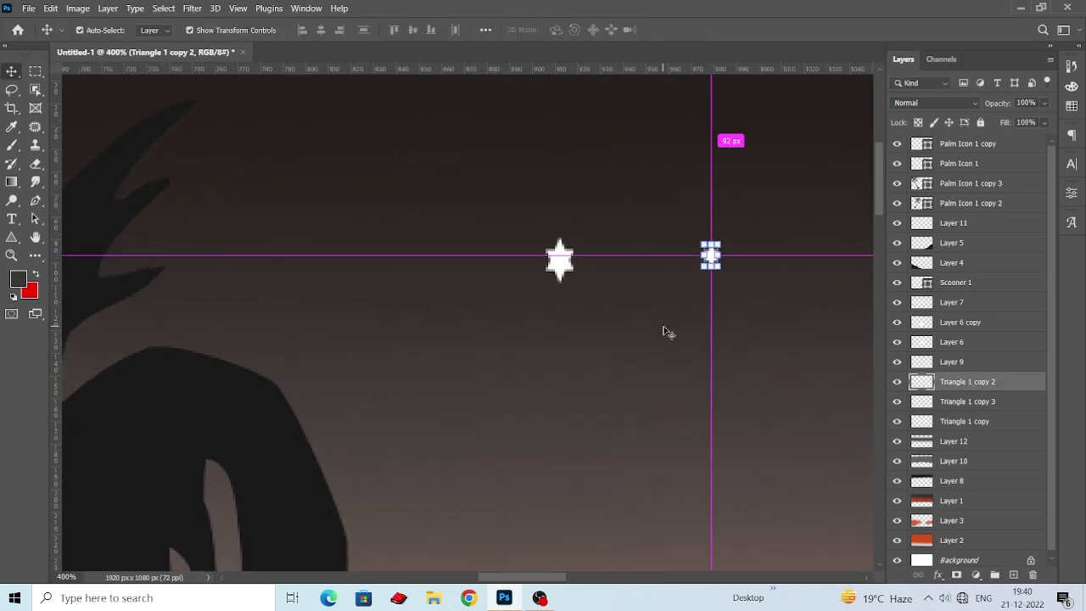
Place two more star copies lower and toward the upper right, then zoom out to view the whole picture.
{"action": "key", "text": "ctrl+minus"}
{"action": "key", "text": "ctrl+minus"}
{"action": "key", "text": "ctrl+minus"}
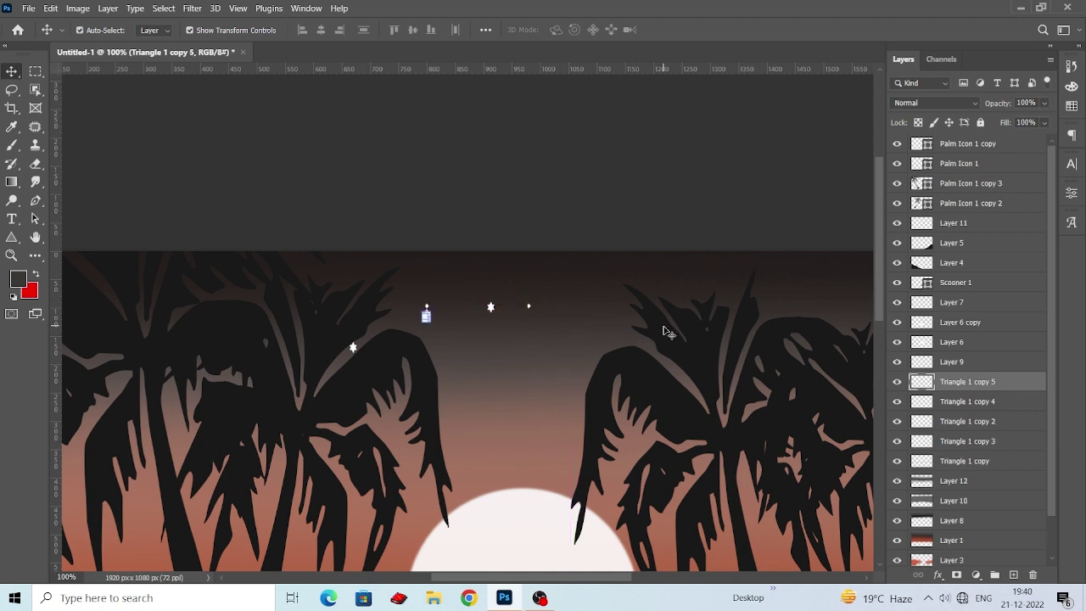
{"action": "mouse_move", "coordinate": [426, 306]}
{"action": "left_mouse_down", "text": "alt"}
{"action": "mouse_move", "coordinate": [432, 442]}
{"action": "mouse_move", "coordinate": [483, 442]}
{"action": "mouse_move", "coordinate": [483, 345]}
{"action": "left_mouse_up", "text": "alt"}
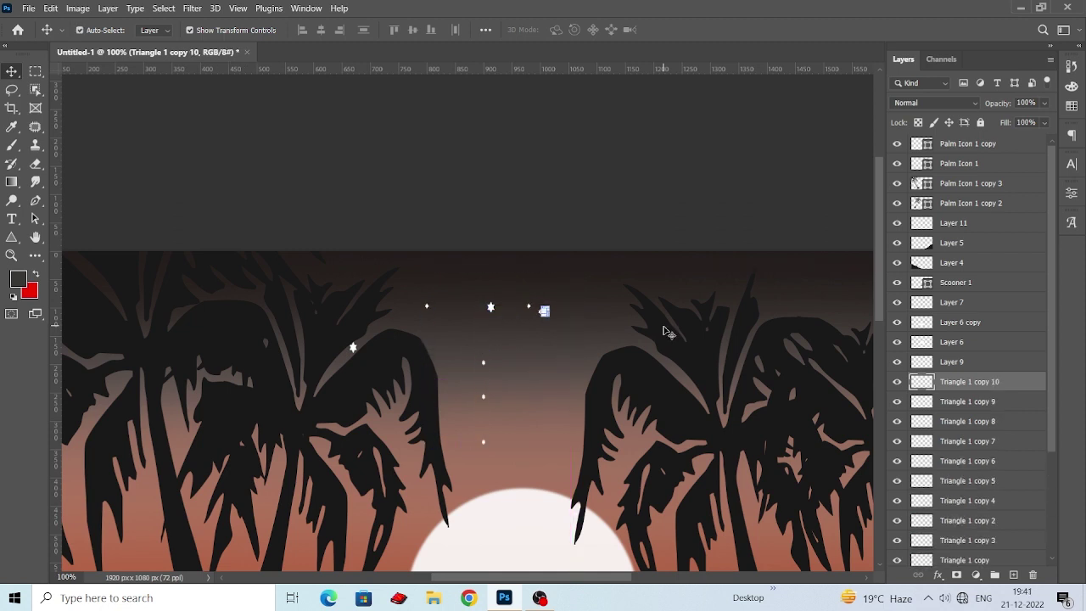
{"action": "mouse_move", "coordinate": [544, 311]}
{"action": "left_mouse_down"}
{"action": "mouse_move", "coordinate": [562, 282]}
{"action": "mouse_move", "coordinate": [625, 312]}
{"action": "left_mouse_up"}
{"action": "key", "text": "j"}
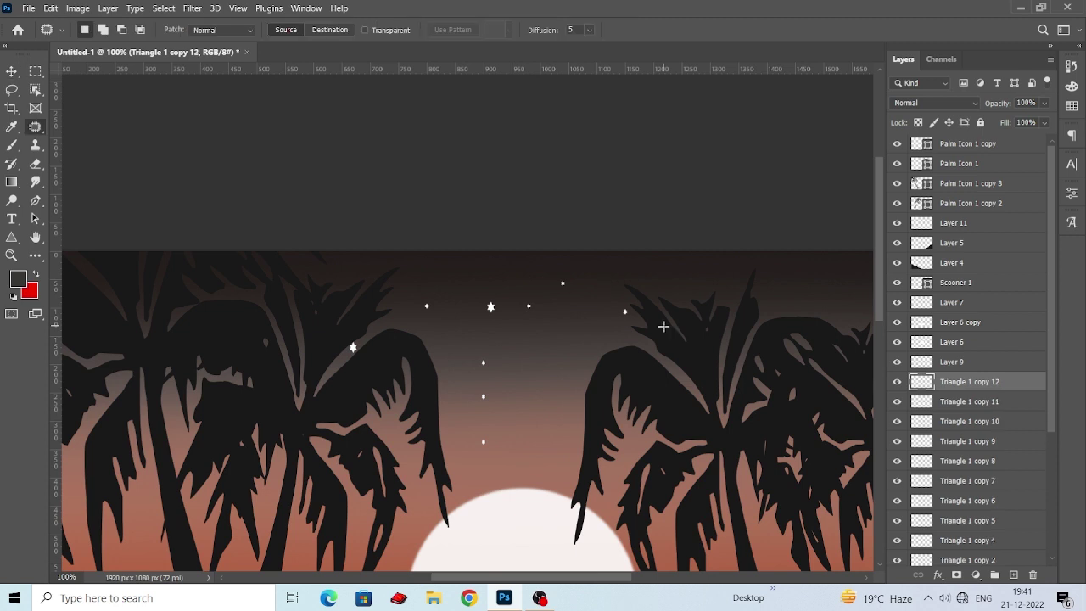
{"action": "key", "text": "v"}
{"action": "key", "text": "ctrl+minus"}
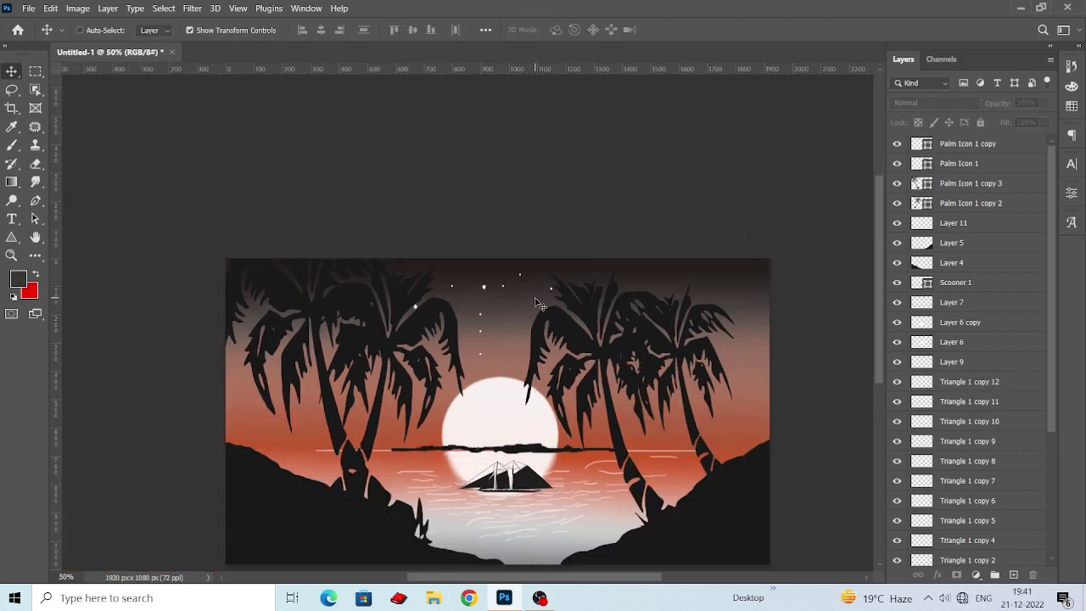
Switch to the Brush tool and set the foreground colour to near-white.
{"action": "left_click", "coordinate": [438, 300]}
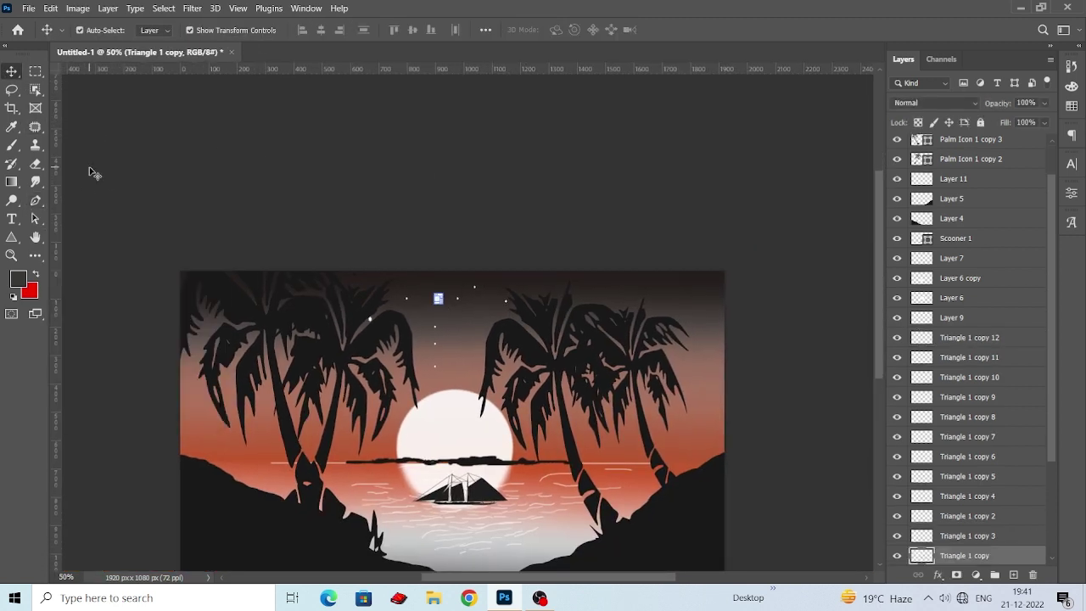
{"action": "right_click", "coordinate": [11, 145]}
{"action": "left_click", "coordinate": [77, 144]}
{"action": "scroll", "coordinate": [585, 339], "scroll_direction": "down", "scroll_amount": 1}
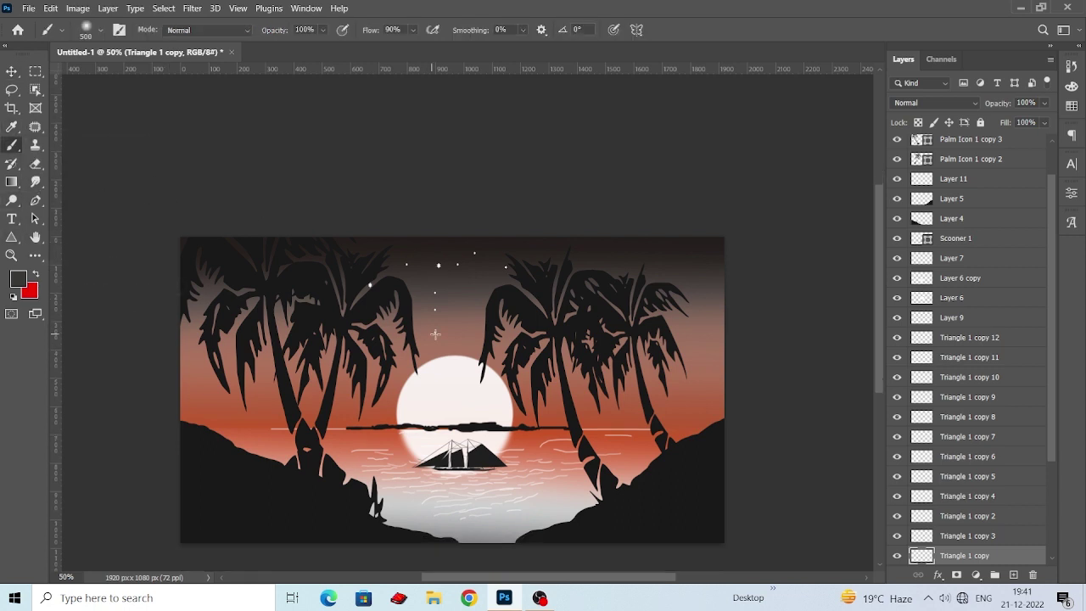
{"action": "left_click", "coordinate": [18, 279]}
{"action": "left_click", "coordinate": [855, 177]}
Check the brush size and tip options, then centre the sky in view for painting star dots.
{"action": "left_click", "coordinate": [91, 30]}
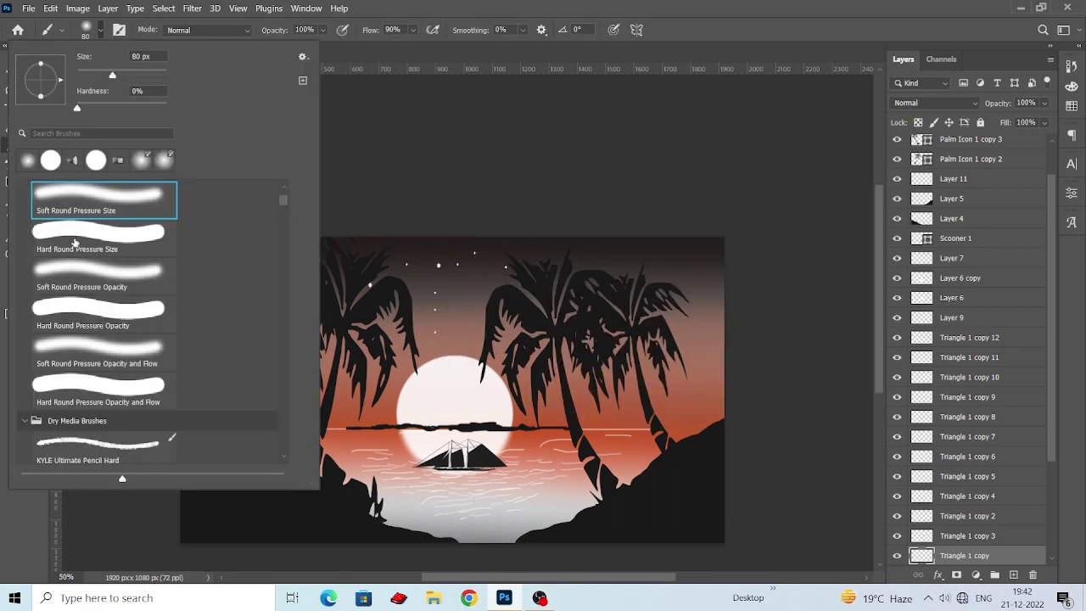
{"action": "key", "text": "Escape"}
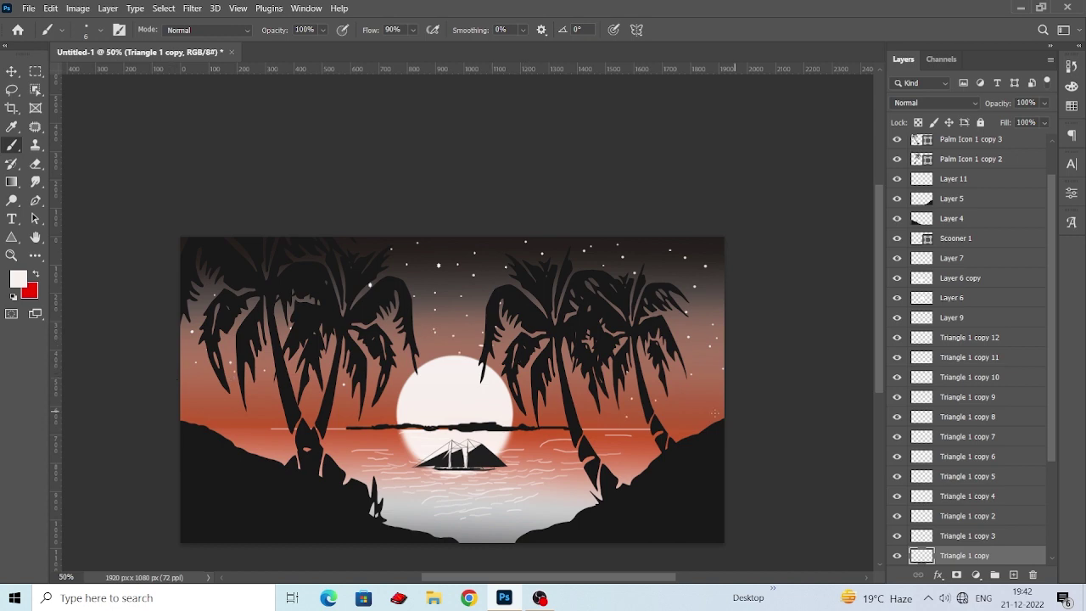
{"action": "scroll", "coordinate": [715, 413], "scroll_direction": "down", "scroll_amount": 2}
{"action": "scroll", "coordinate": [594, 382], "scroll_direction": "down", "scroll_amount": 1}
{"action": "scroll", "coordinate": [560, 399], "scroll_direction": "up", "scroll_amount": 1}
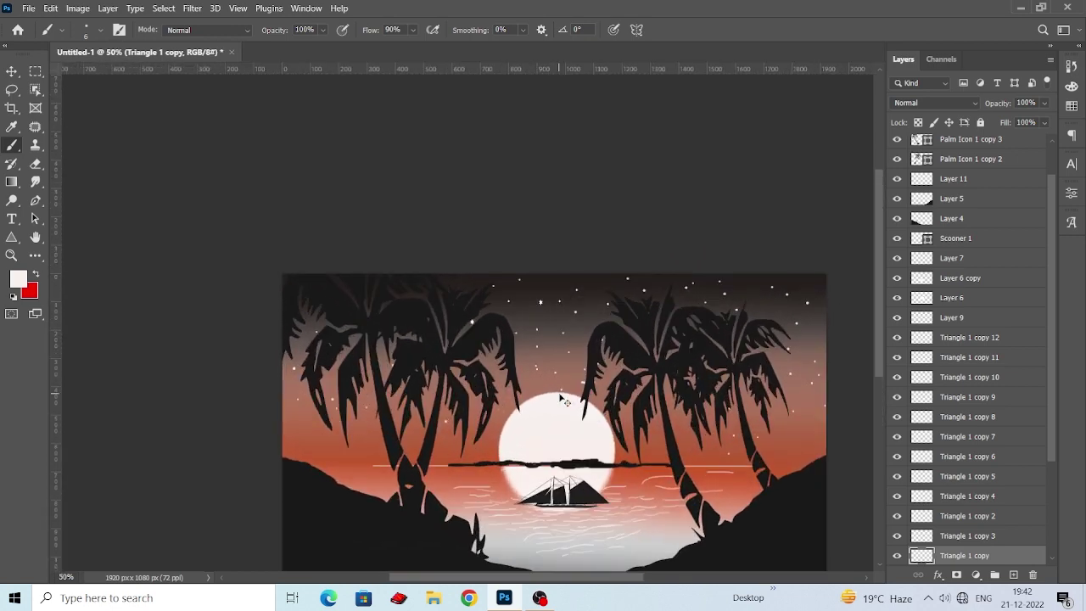
{"action": "scroll", "coordinate": [560, 399], "scroll_direction": "up", "scroll_amount": 1}
{"action": "scroll", "coordinate": [565, 356], "scroll_direction": "down", "scroll_amount": 2}
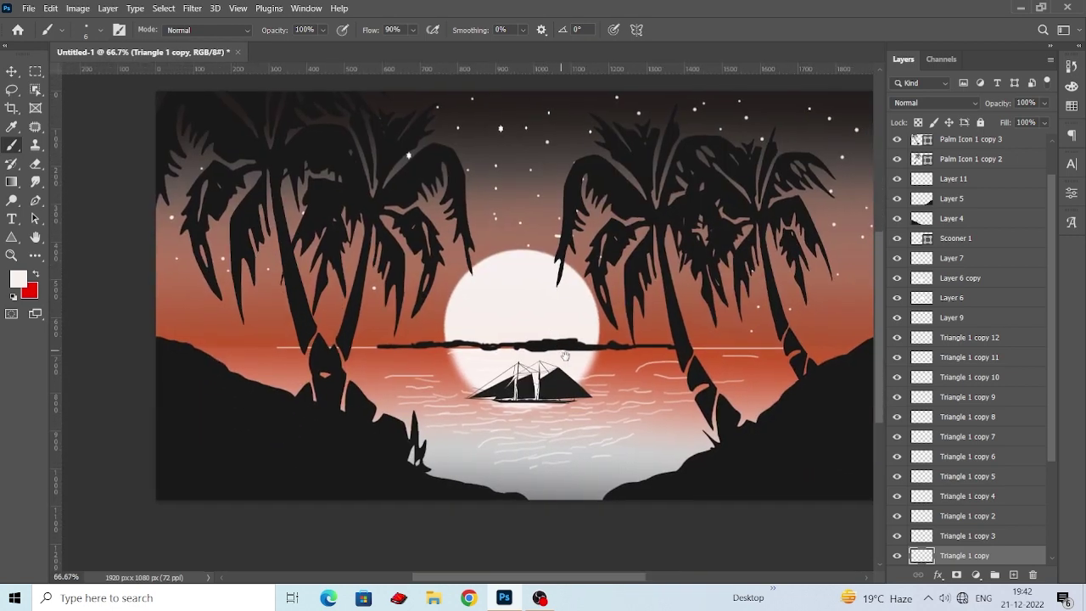
{"action": "left_click_drag", "start_coordinate": [565, 356], "coordinate": [540, 388]}
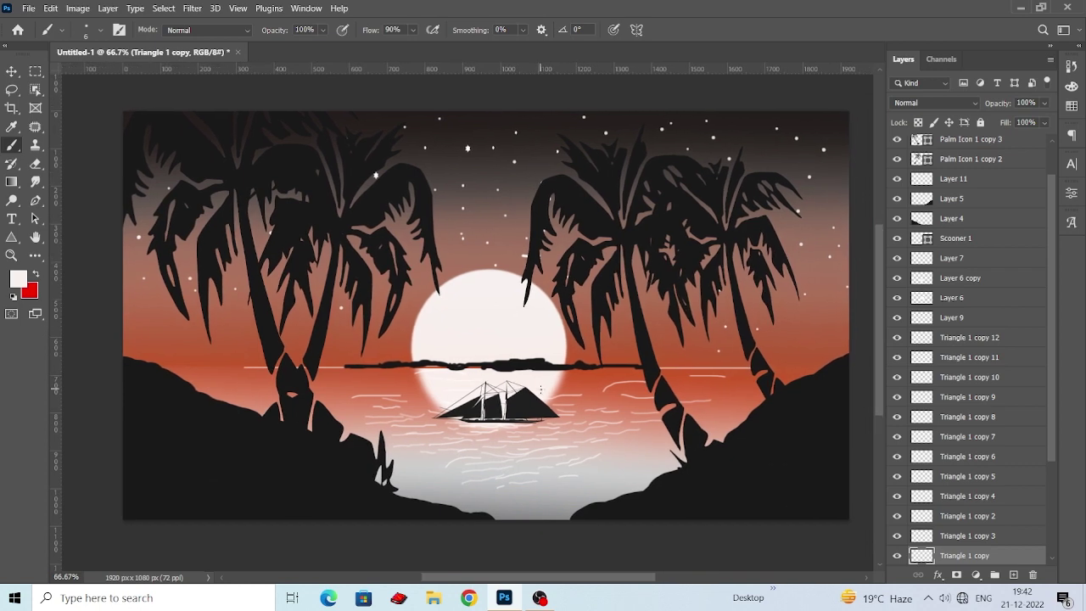
{"action": "left_click", "coordinate": [12, 70]}
{"action": "left_click", "coordinate": [89, 140]}
{"action": "scroll", "coordinate": [92, 142], "scroll_direction": "down", "scroll_amount": 1}
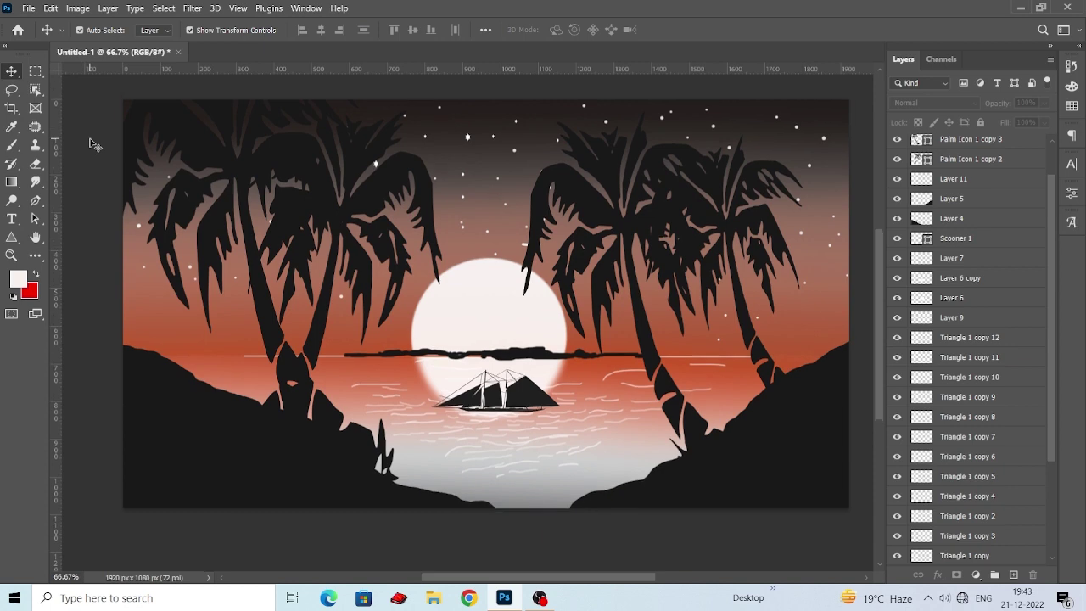
{"action": "scroll", "coordinate": [504, 325], "scroll_direction": "up", "scroll_amount": 1}
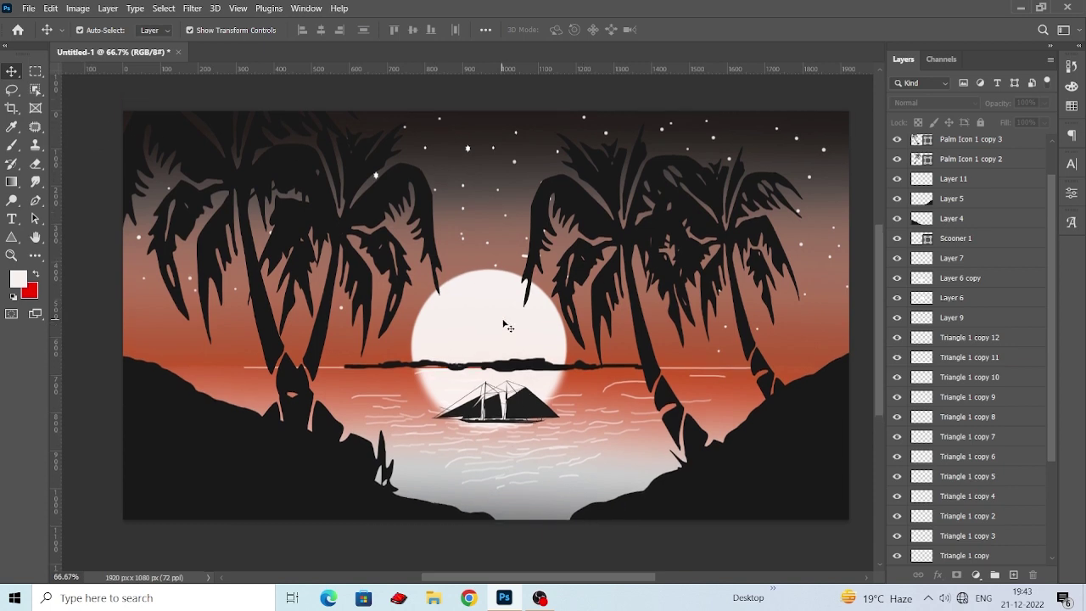